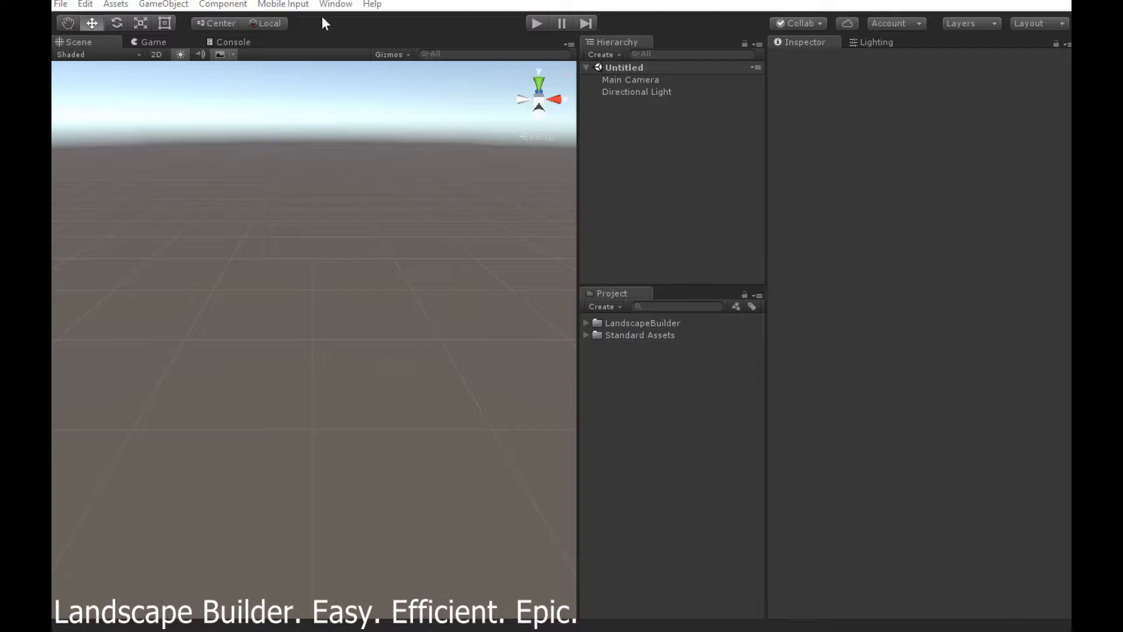
# - Open the Landscape Builder Editor and dock it as a tab between the Inspector and Lighting
pyautogui.click(335, 5)
pyautogui.moveTo(322, 82)
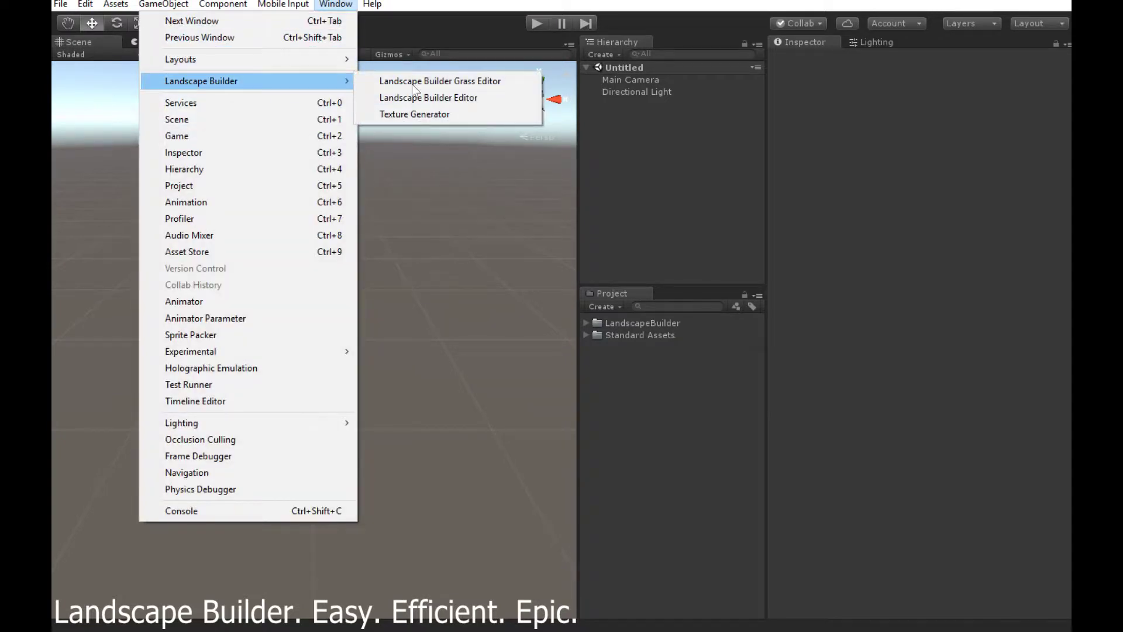
pyautogui.click(462, 97)
pyautogui.moveTo(173, 52); pyautogui.dragTo(864, 43)
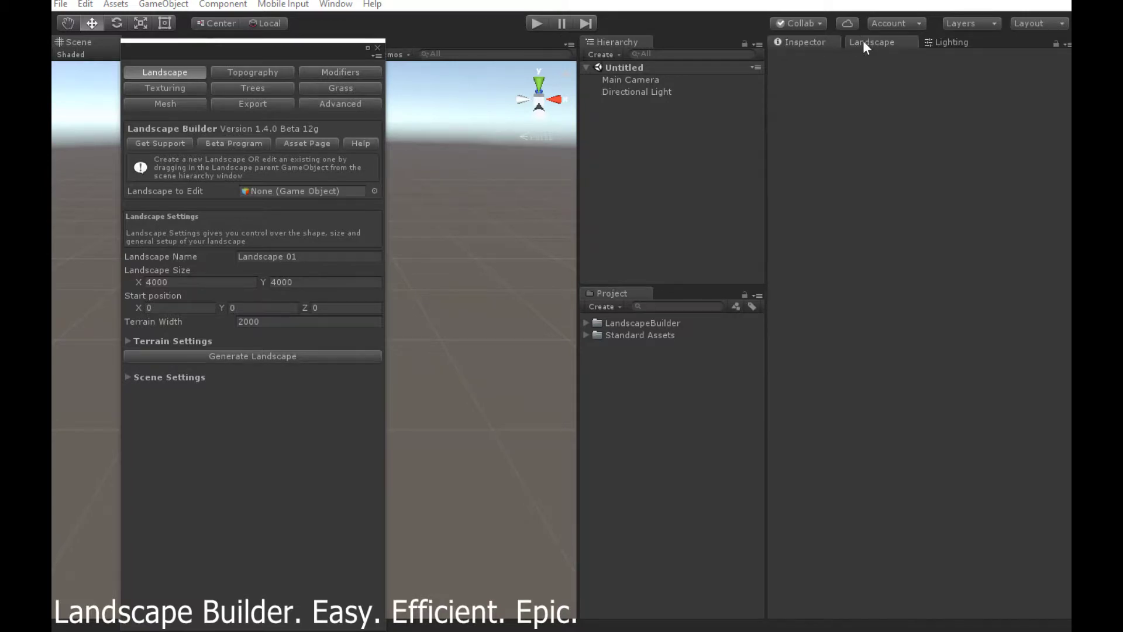
# - Save the current scene as StencilScene
pyautogui.click(60, 4)
pyautogui.click(100, 61)
pyautogui.write('StencilScene')
pyautogui.press('Return')
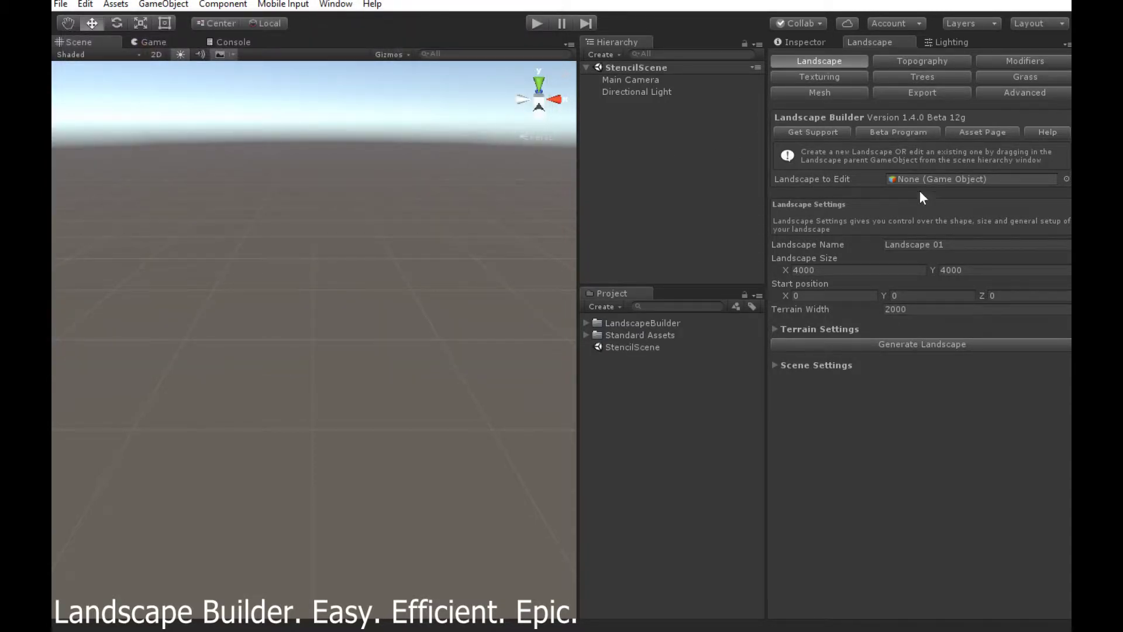
# - Generate a 2000 by 2000 landscape named Stencil Landscape 1, accepting the automatic adjustment of the main camera's far clipping plane
pyautogui.click(963, 246)
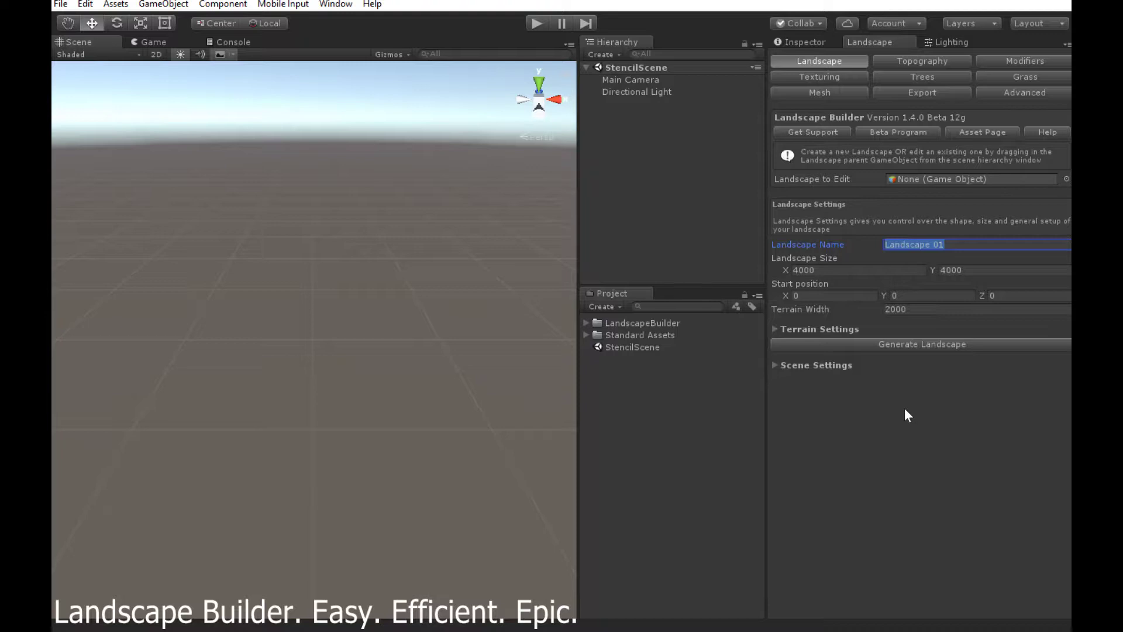
pyautogui.write('Stencil Landscape 1')
pyautogui.click(820, 270)
pyautogui.write('2000')
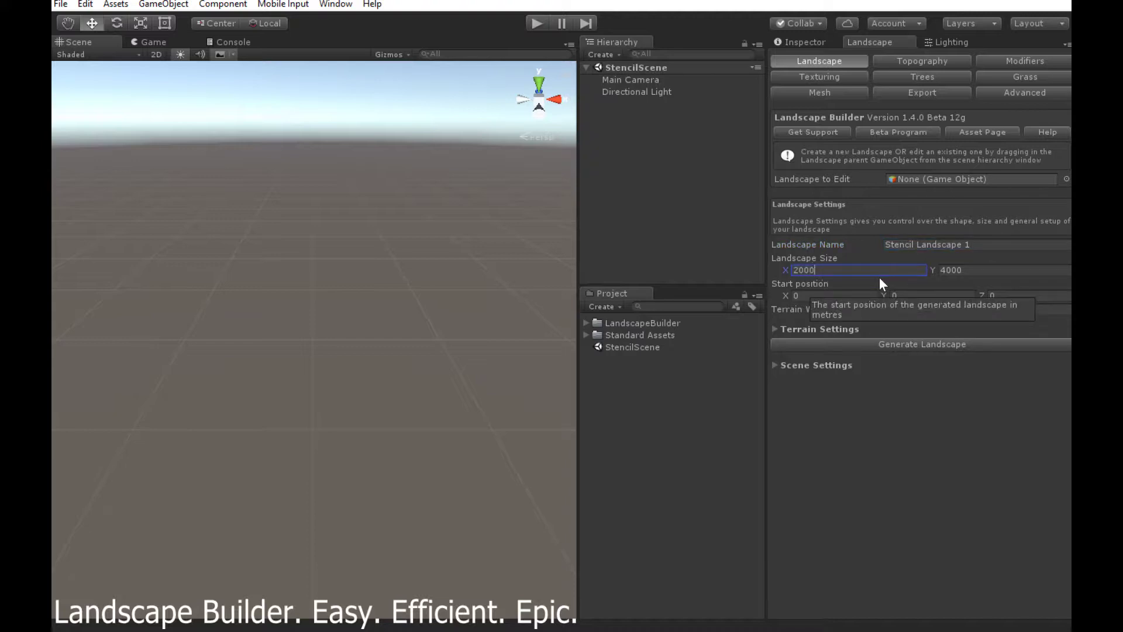
pyautogui.press('Tab')
pyautogui.write('2000')
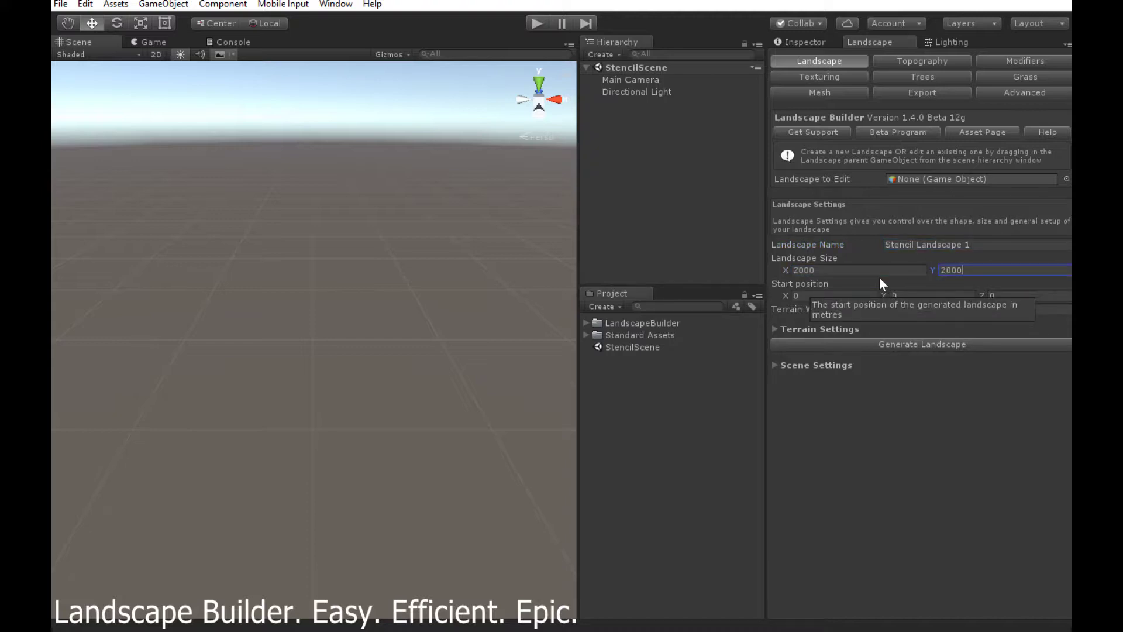
pyautogui.click(894, 343)
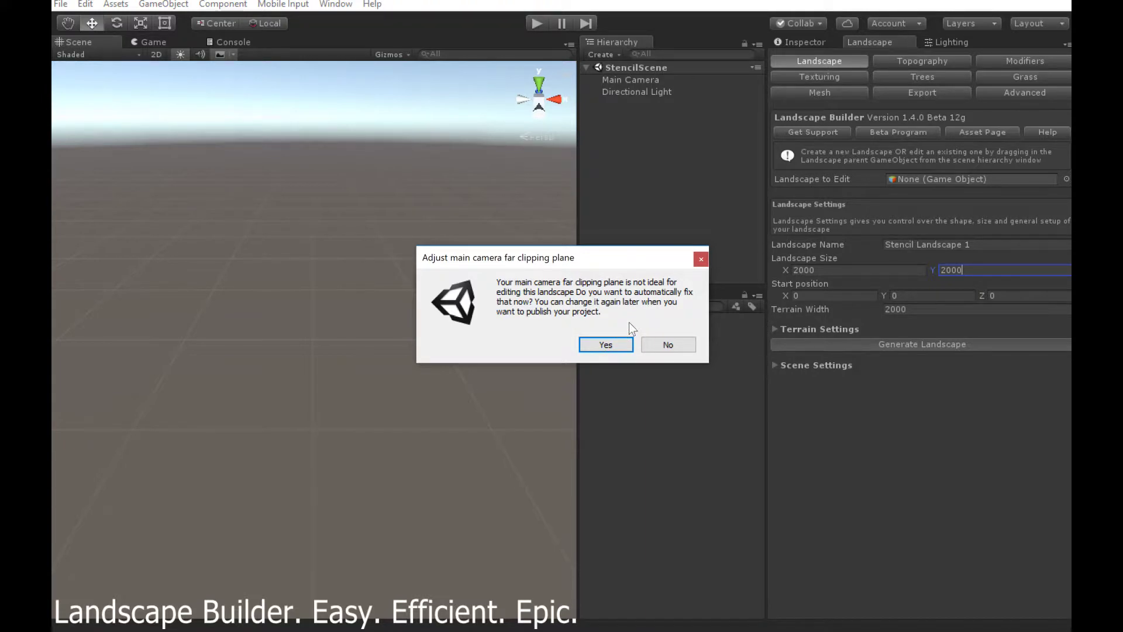
pyautogui.click(606, 344)
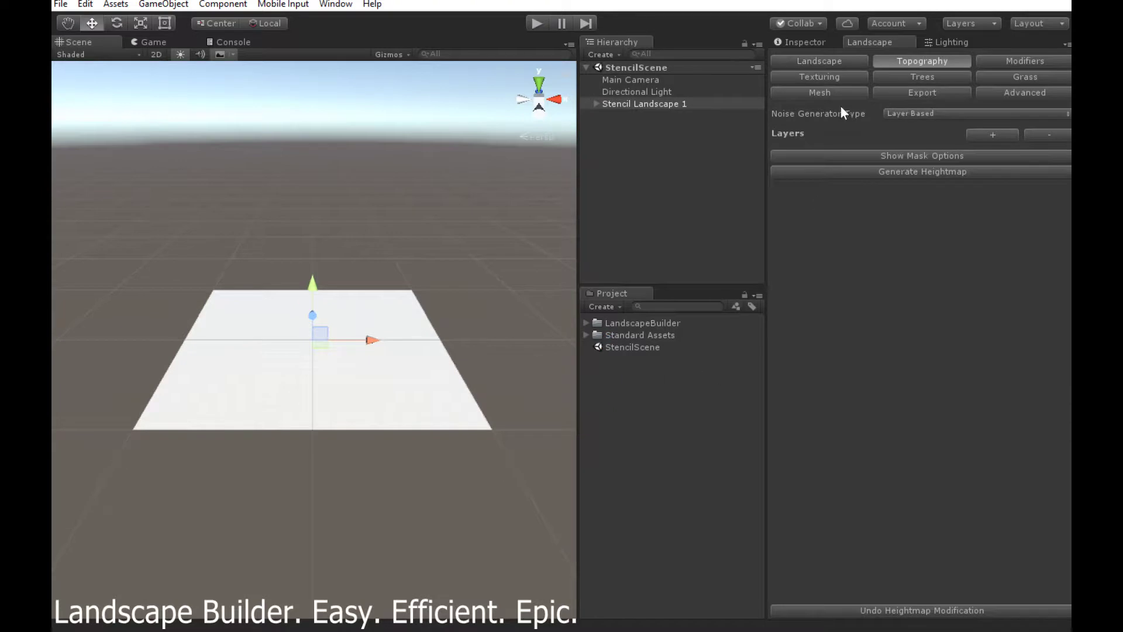
# - Add a topography layer with the Plains Base preset and a noise tile size of 2000, and generate the heightmap
pyautogui.click(999, 139)
pyautogui.click(929, 180)
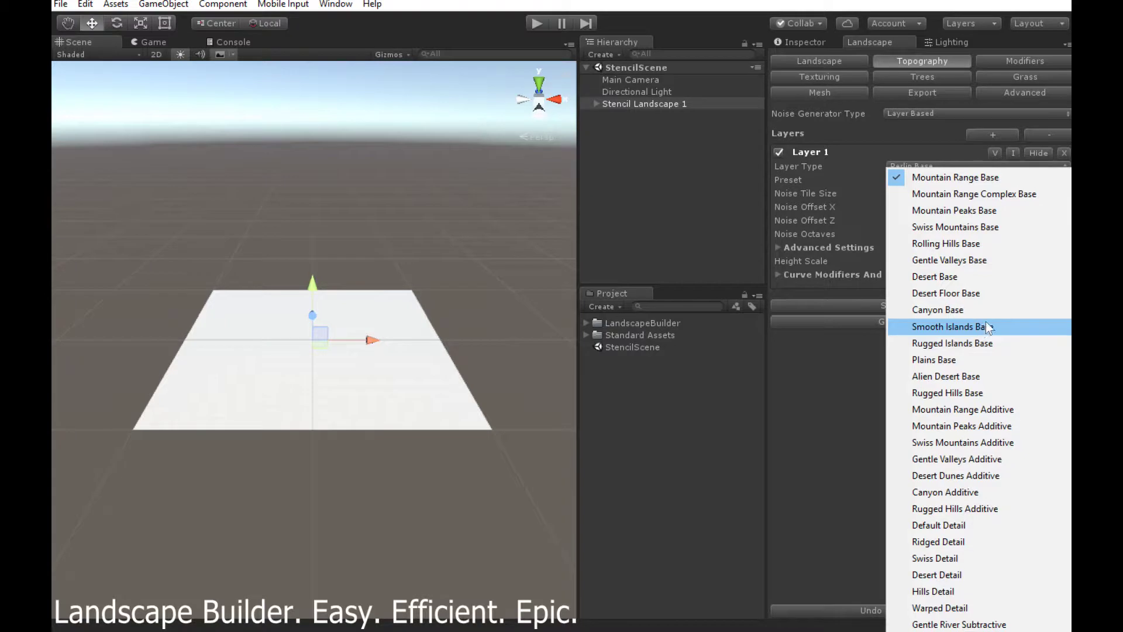
pyautogui.click(951, 360)
pyautogui.click(935, 195)
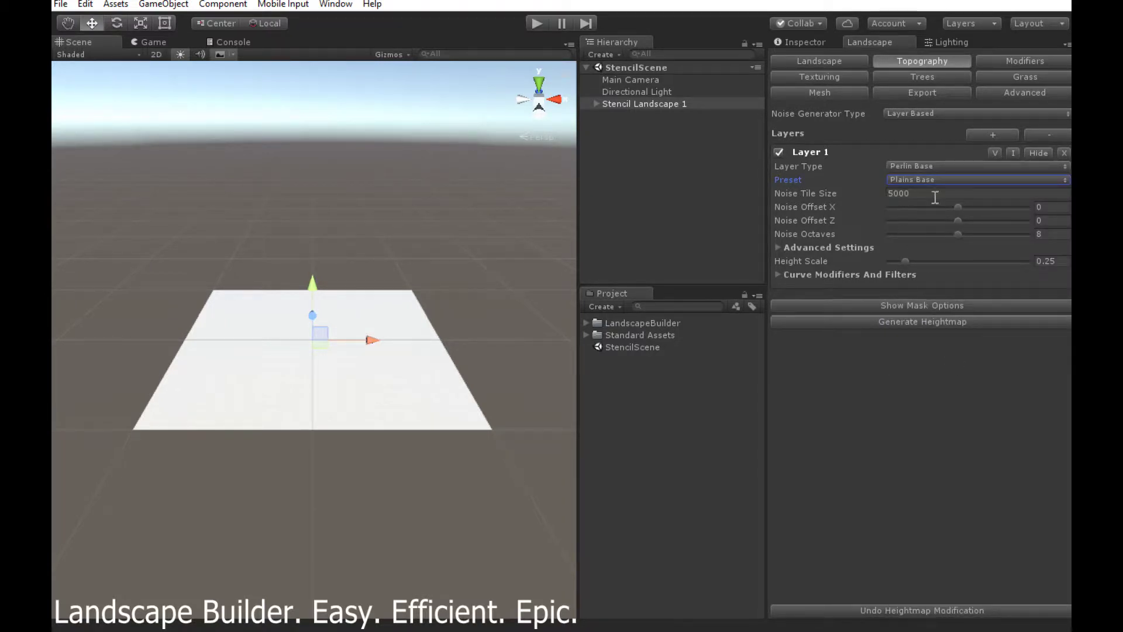
pyautogui.write('200')
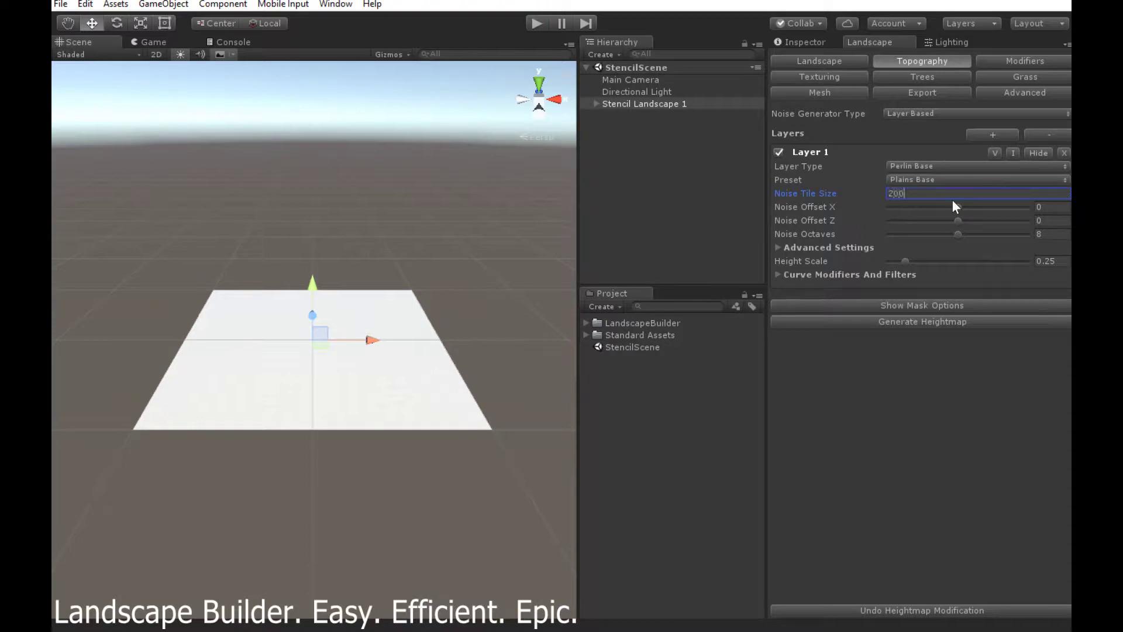
pyautogui.write('0')
pyautogui.click(938, 325)
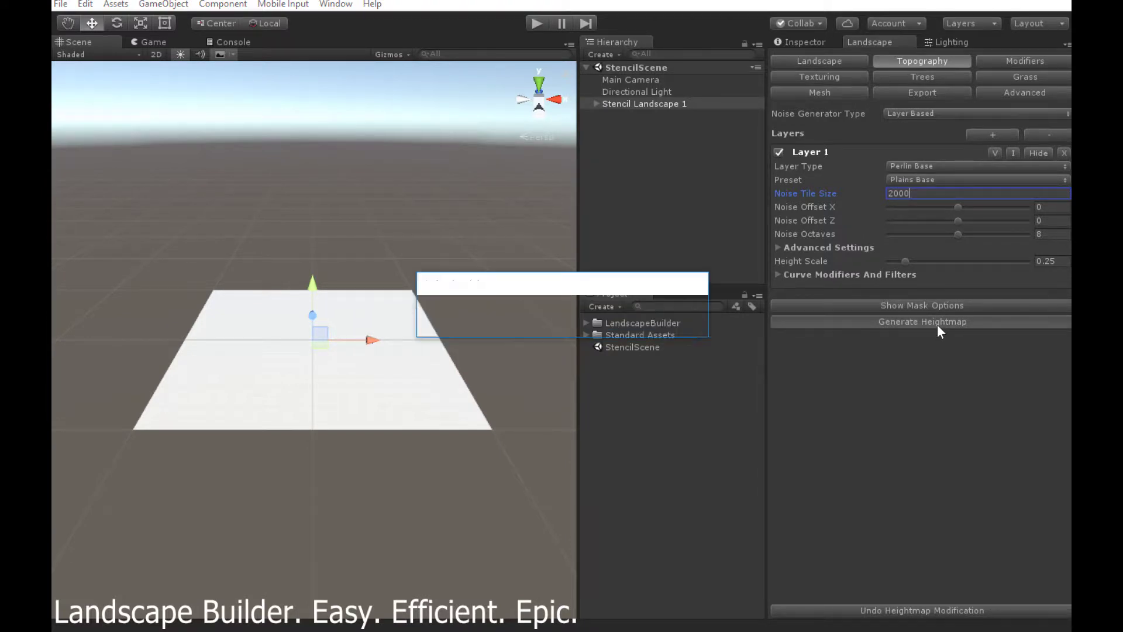
# - Add a first texture to the landscape's texturing settings and assign the GoodDirt image to it
pyautogui.click(825, 75)
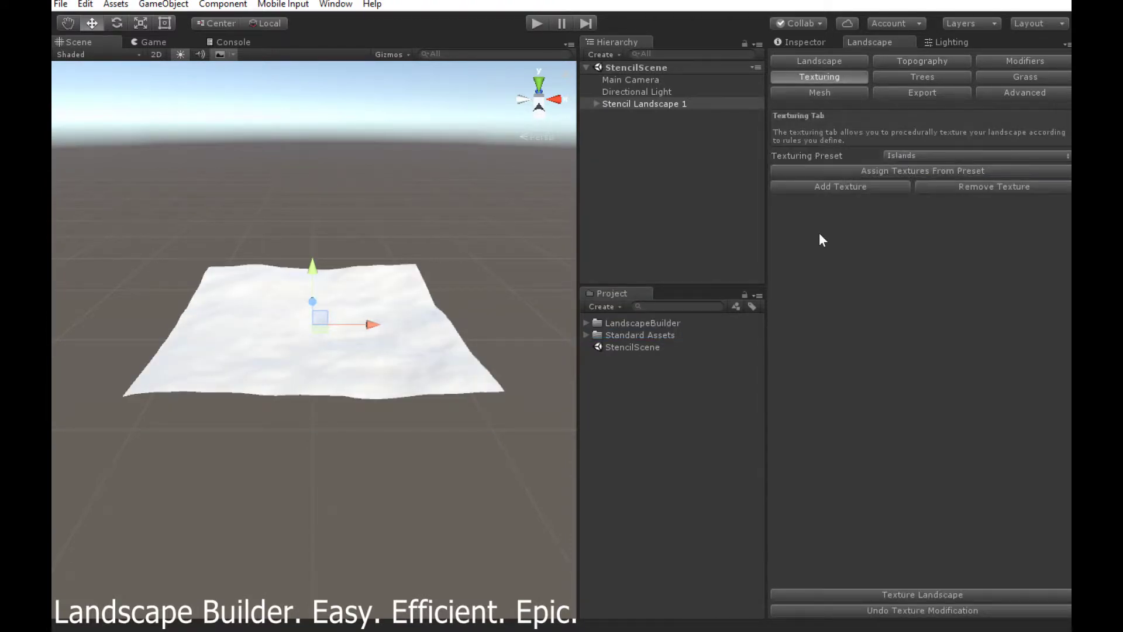
pyautogui.click(834, 187)
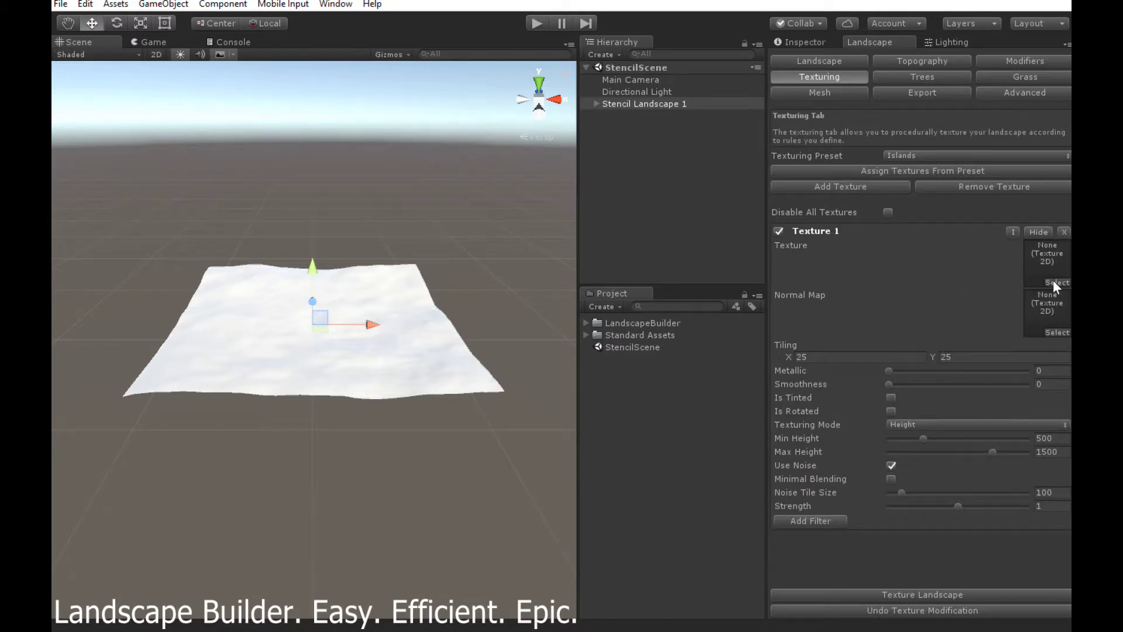
pyautogui.click(1056, 283)
pyautogui.write('dirt')
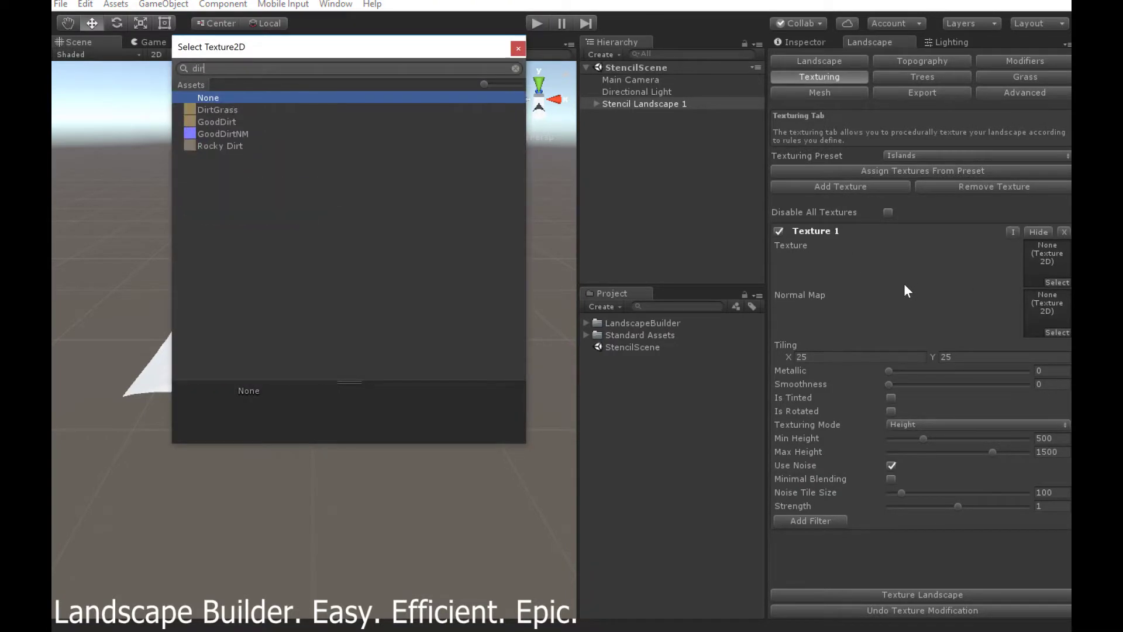
pyautogui.doubleClick(207, 123)
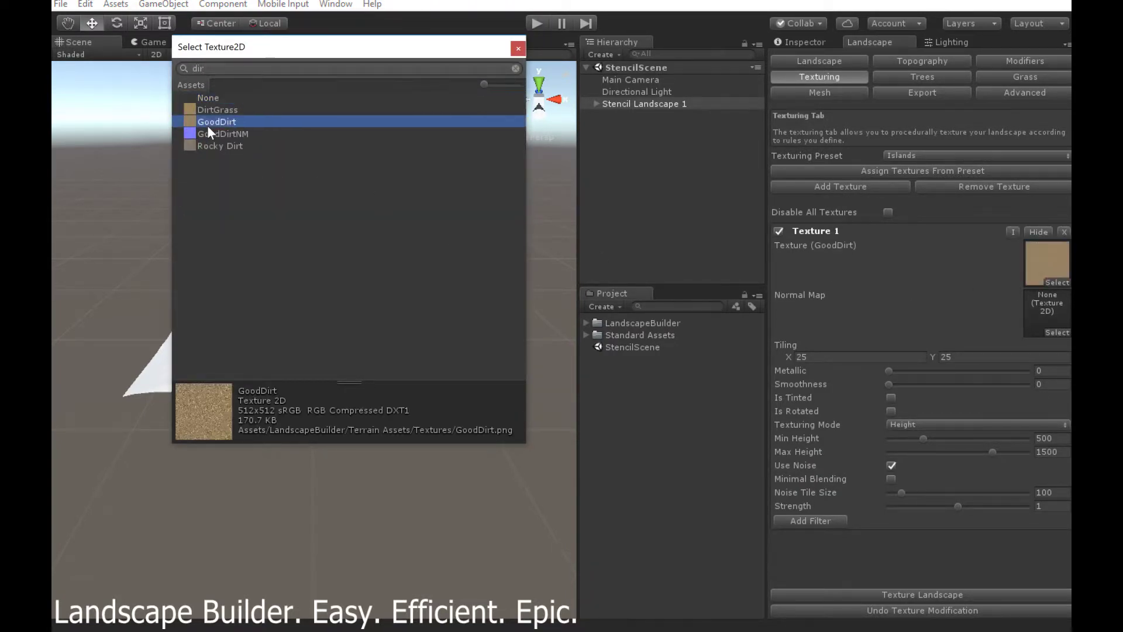
# - Set the GoodDirt texture to Constant Influence mode with a strength of 0.1 and texture the landscape
pyautogui.click(919, 424)
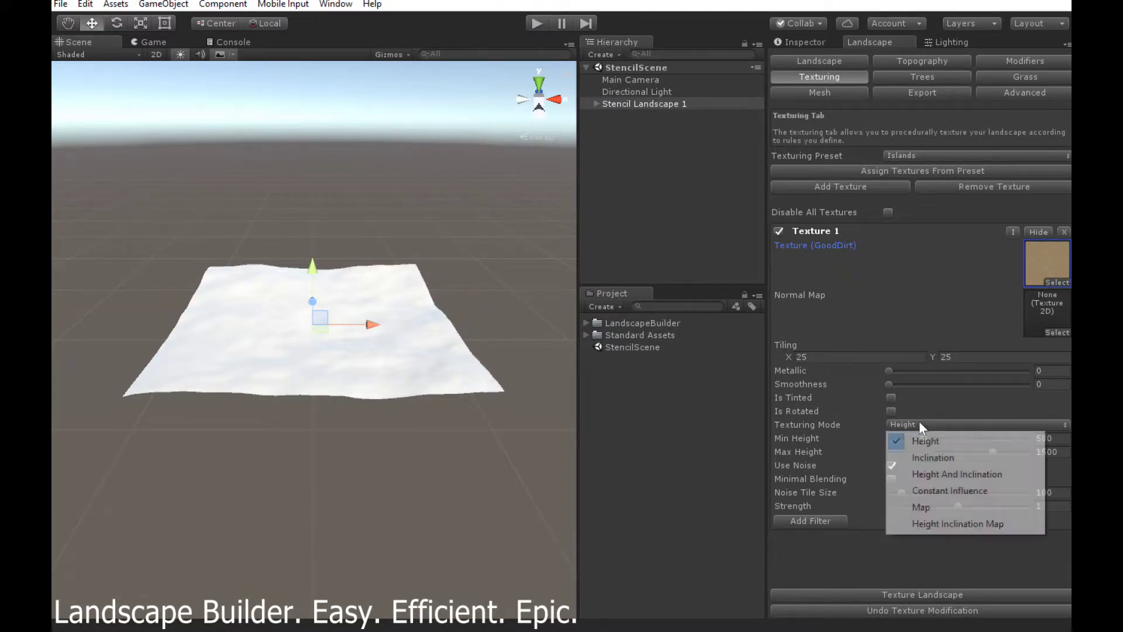
pyautogui.click(964, 493)
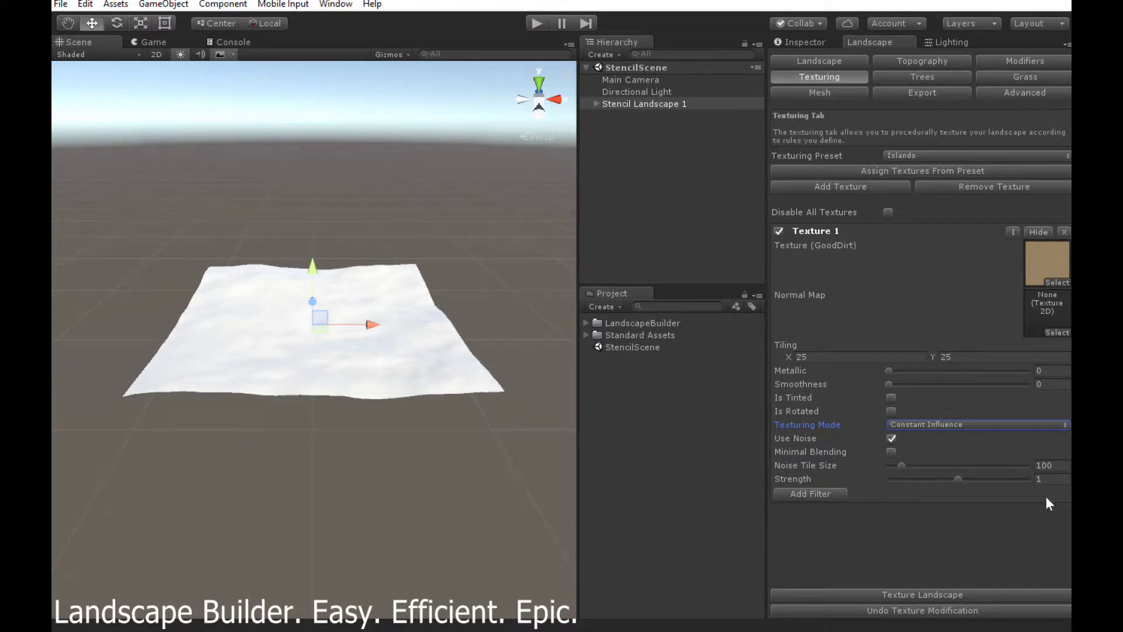
pyautogui.click(1058, 481)
pyautogui.write('.1')
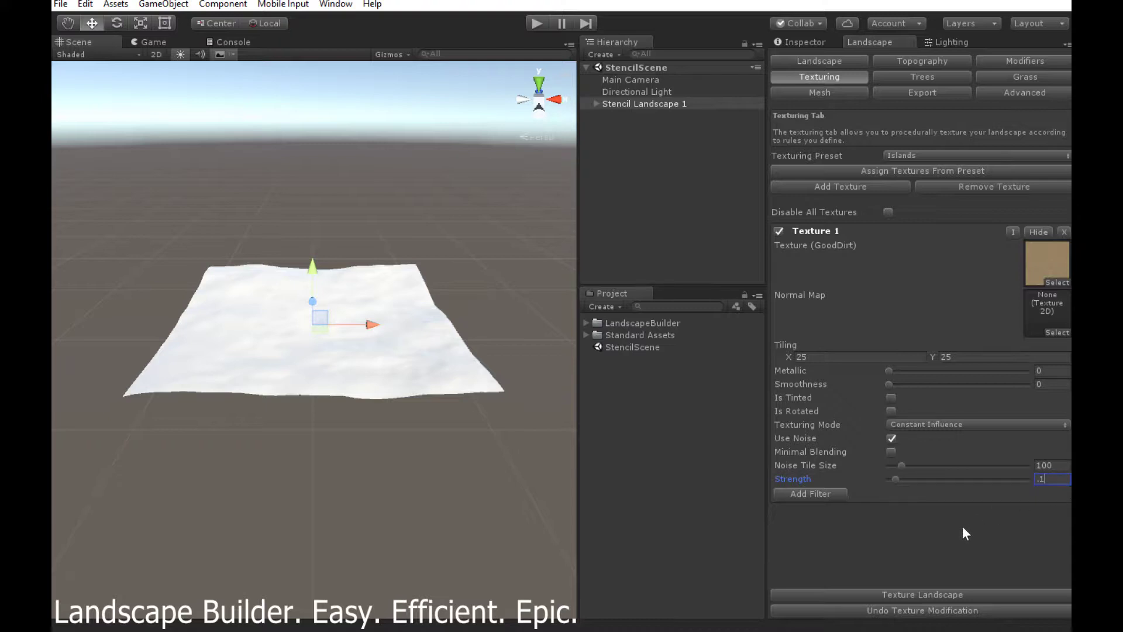
pyautogui.click(924, 595)
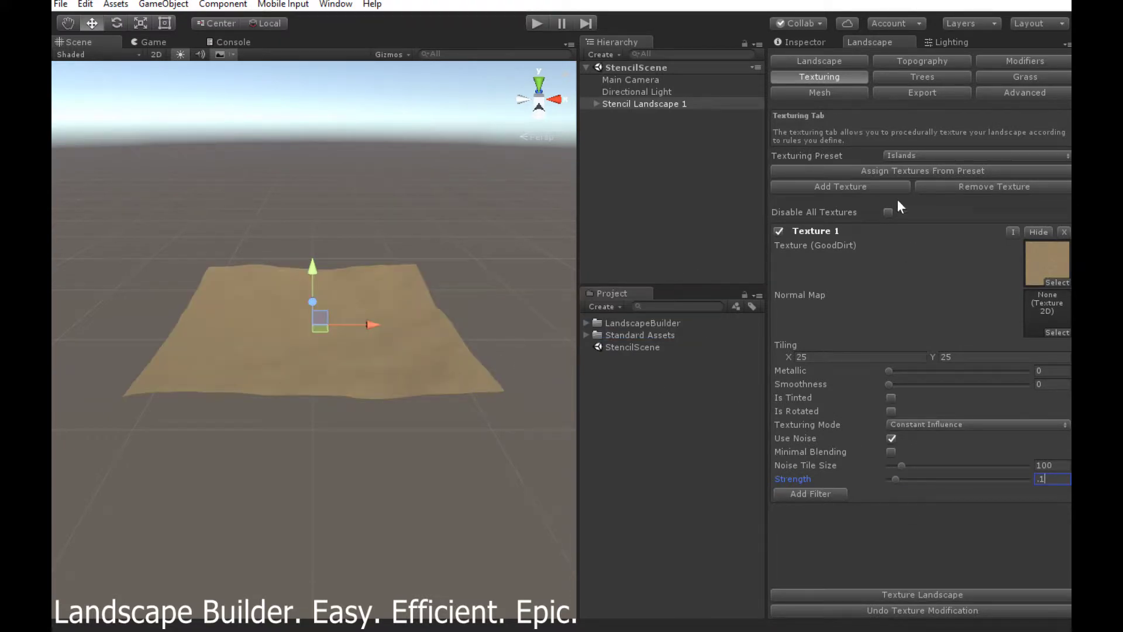
# - Add a stencil to the landscape from its scene settings and name it Stencil01
pyautogui.click(821, 62)
pyautogui.click(777, 273)
pyautogui.click(925, 289)
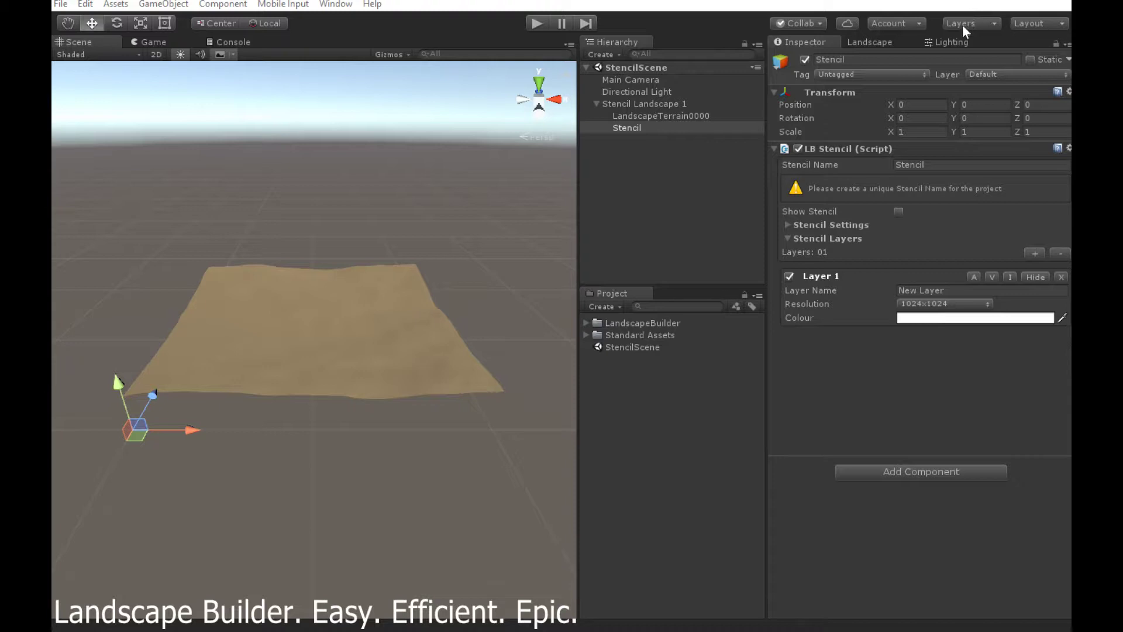
pyautogui.click(952, 167)
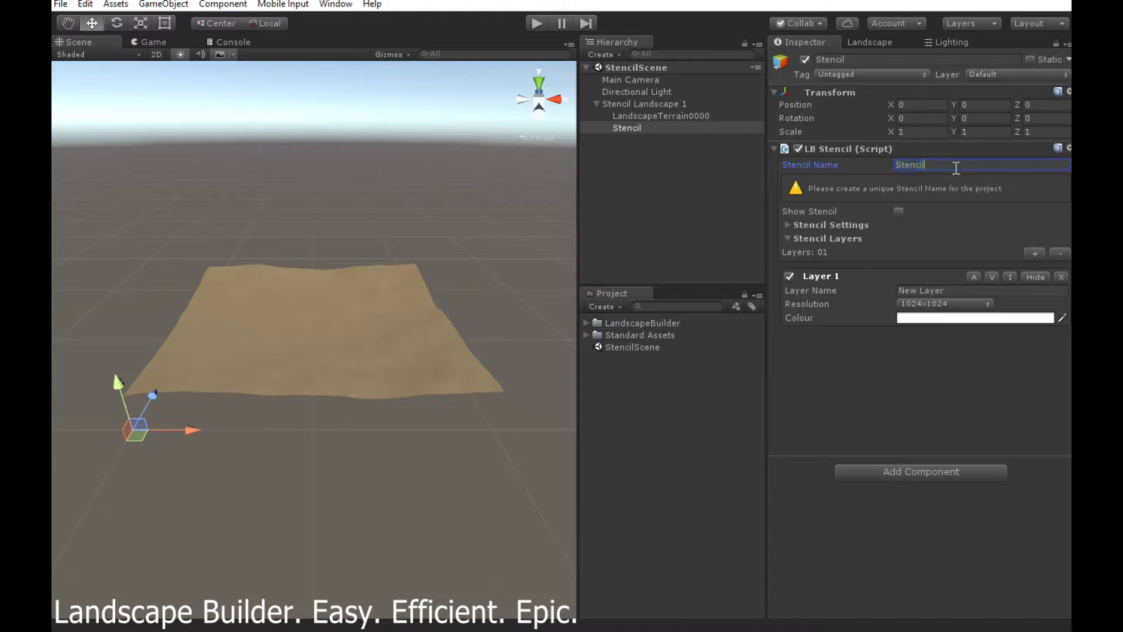
pyautogui.write('01')
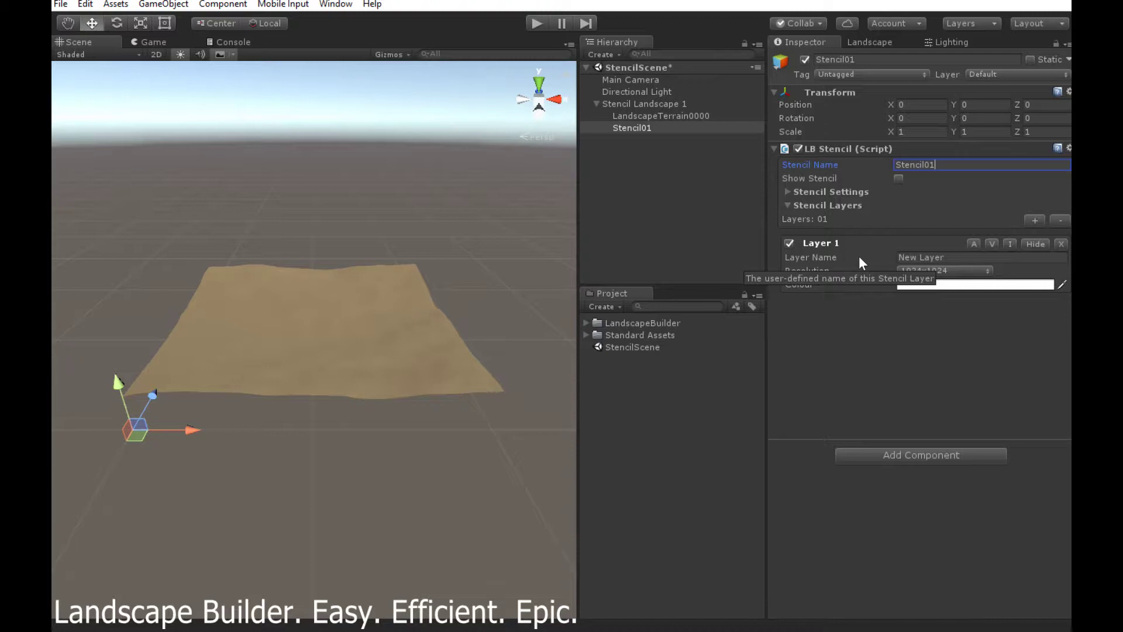
# - Name the stencil's first layer "Moutains Layer", show the stencil, and keep the layer resolution at 1024x1024
pyautogui.click(978, 261)
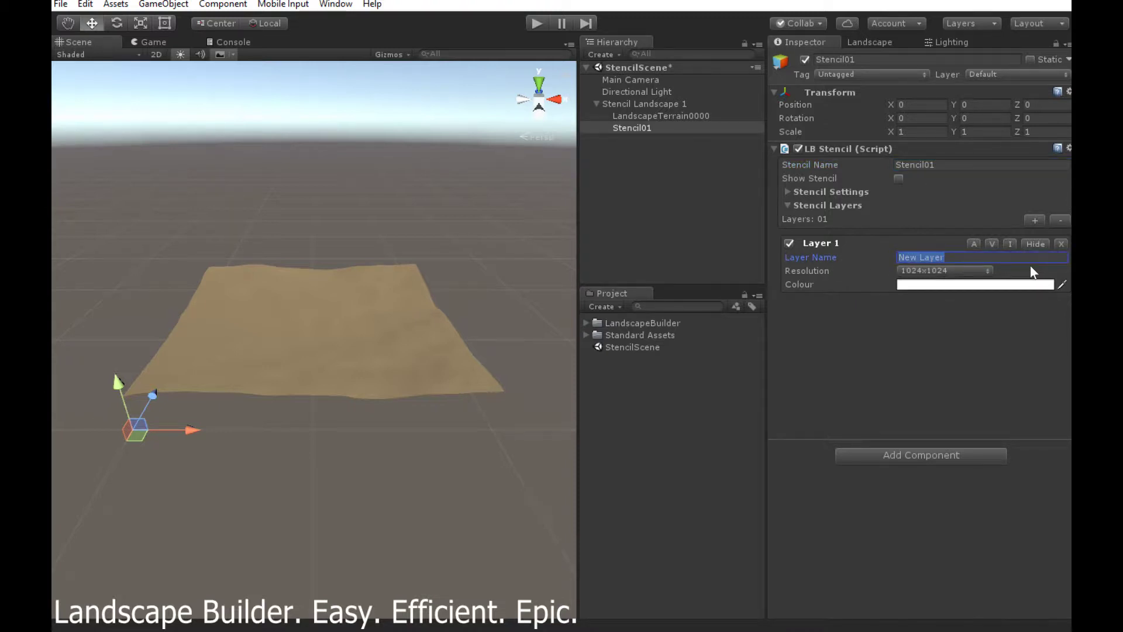
pyautogui.write('outains Layer')
pyautogui.click(899, 179)
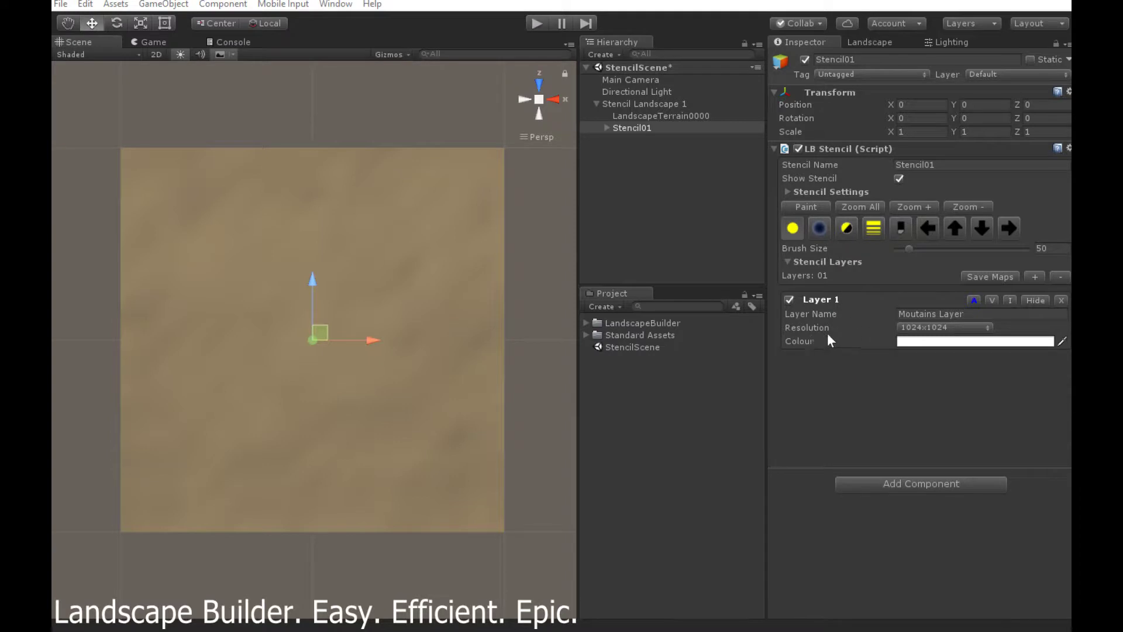
pyautogui.click(926, 329)
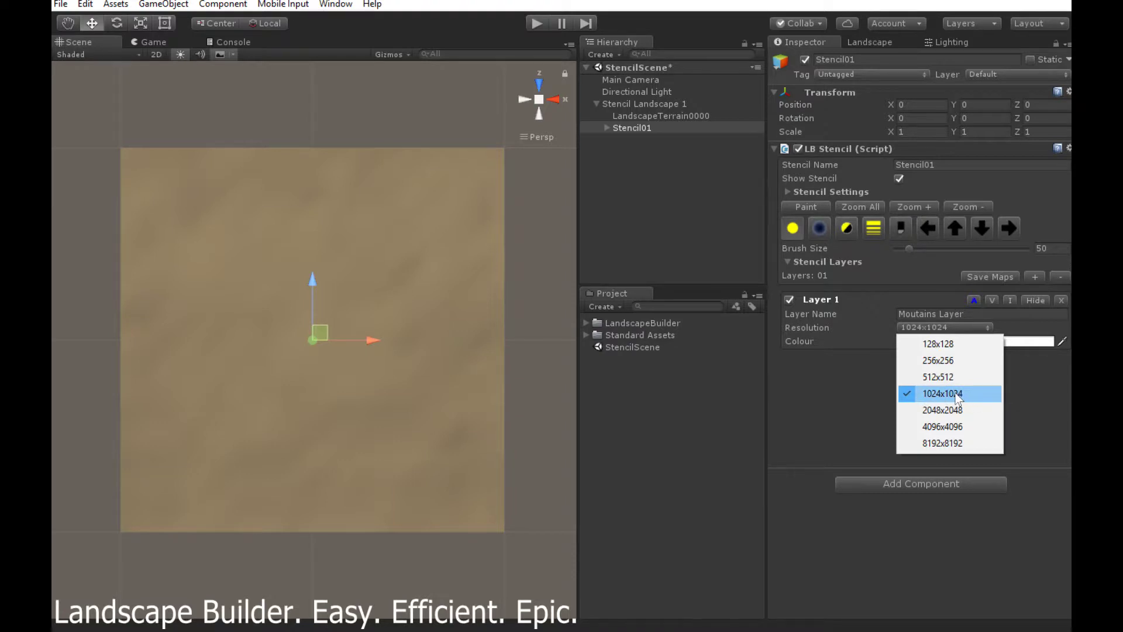
pyautogui.click(828, 394)
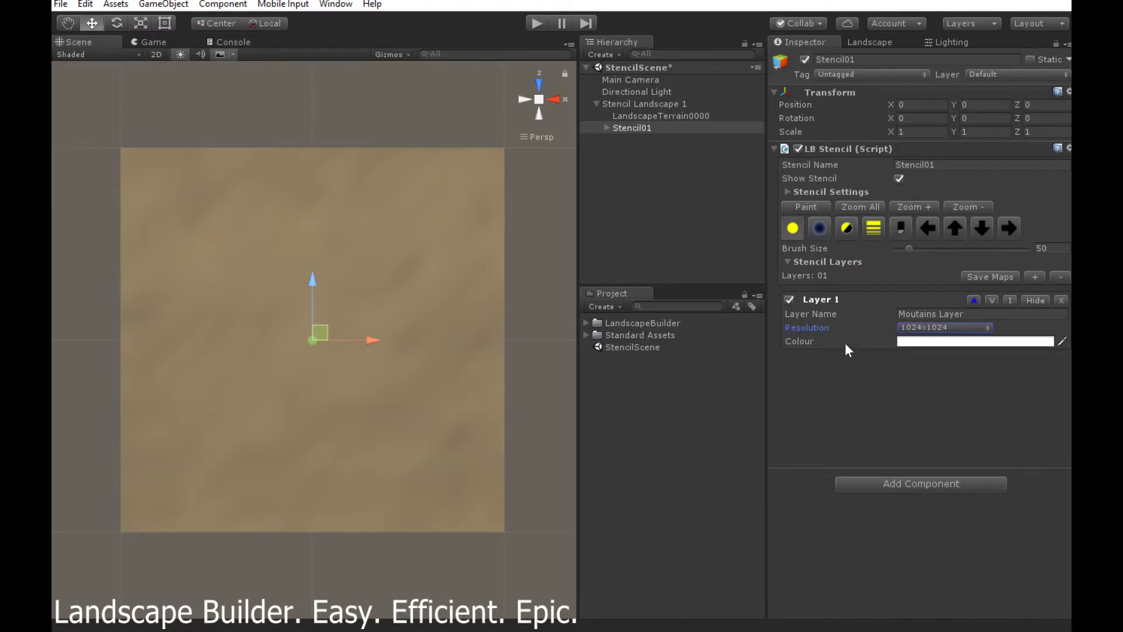
# - Start stencil painting and fill the terrain's upper-right corner on the first layer using a brush size of 205
pyautogui.click(797, 207)
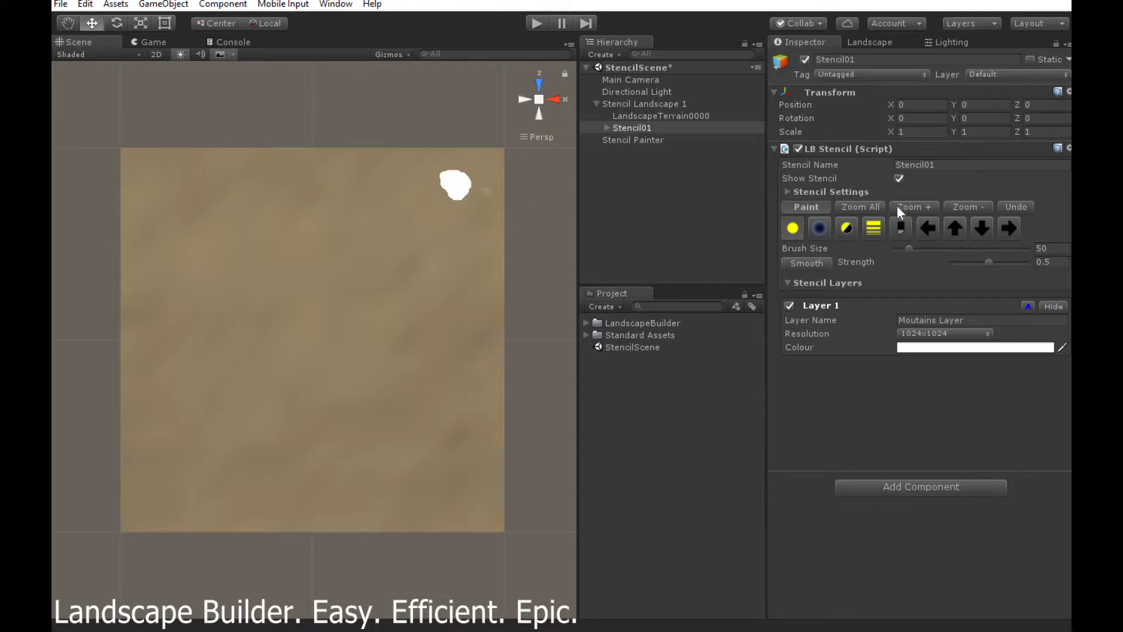
pyautogui.moveTo(963, 247); pyautogui.dragTo(961, 247)
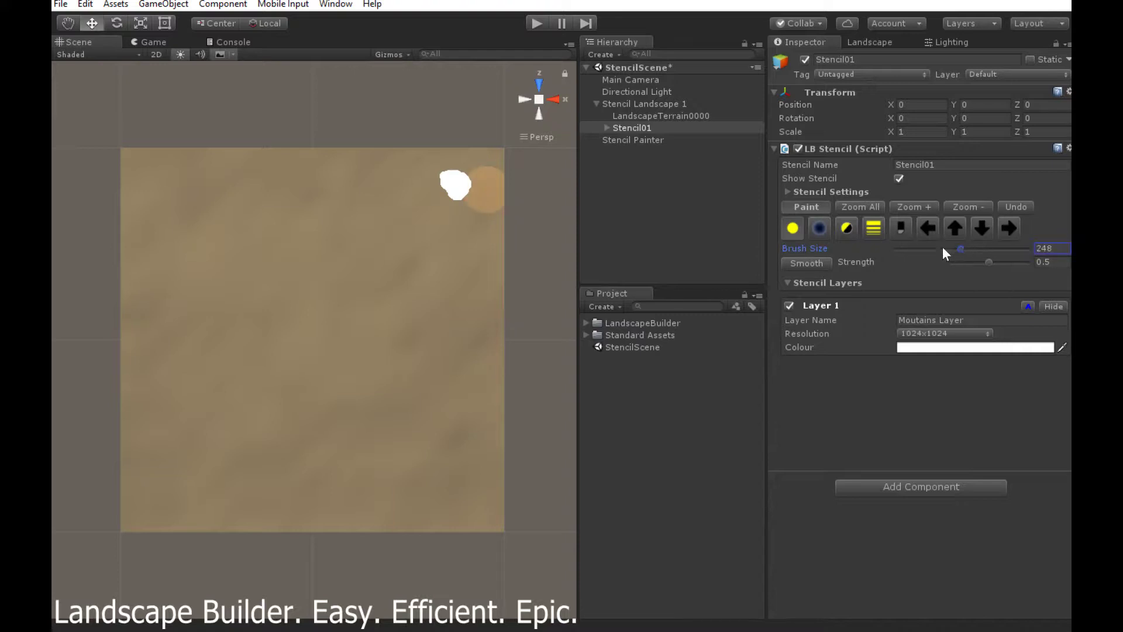
pyautogui.moveTo(962, 251); pyautogui.dragTo(952, 251)
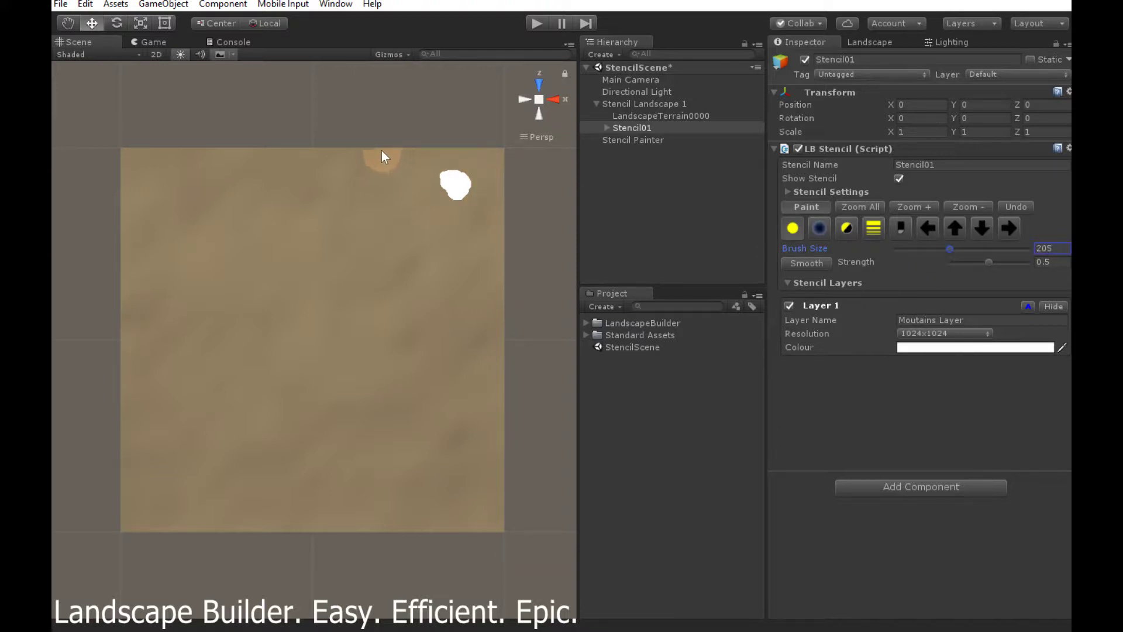
pyautogui.moveTo(382, 156); pyautogui.dragTo(407, 159)
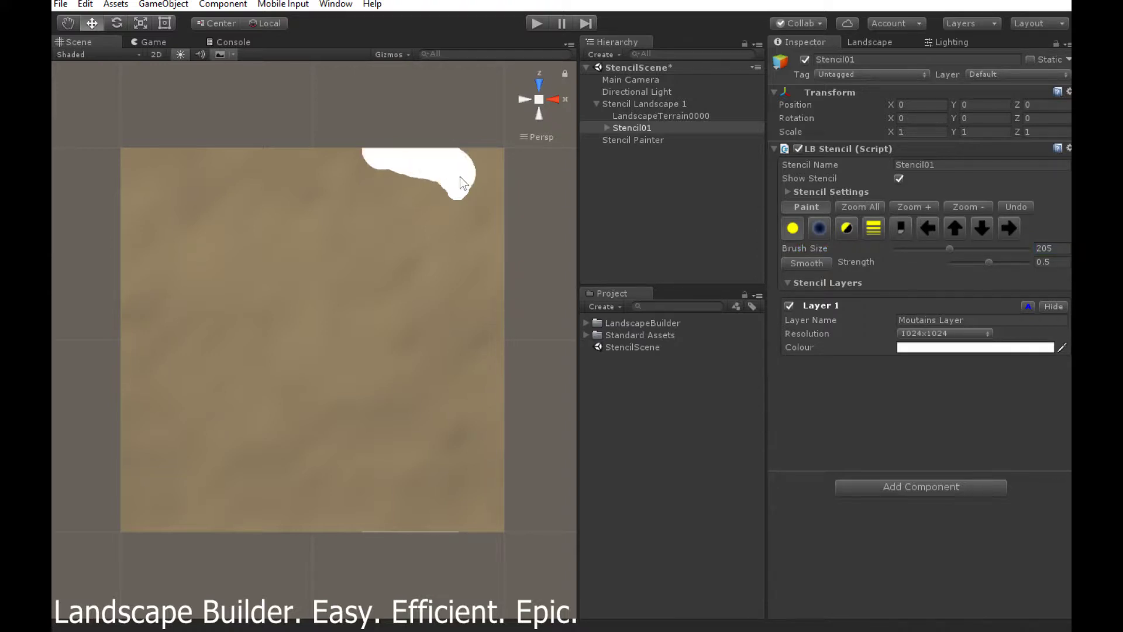
pyautogui.moveTo(469, 192); pyautogui.dragTo(501, 238)
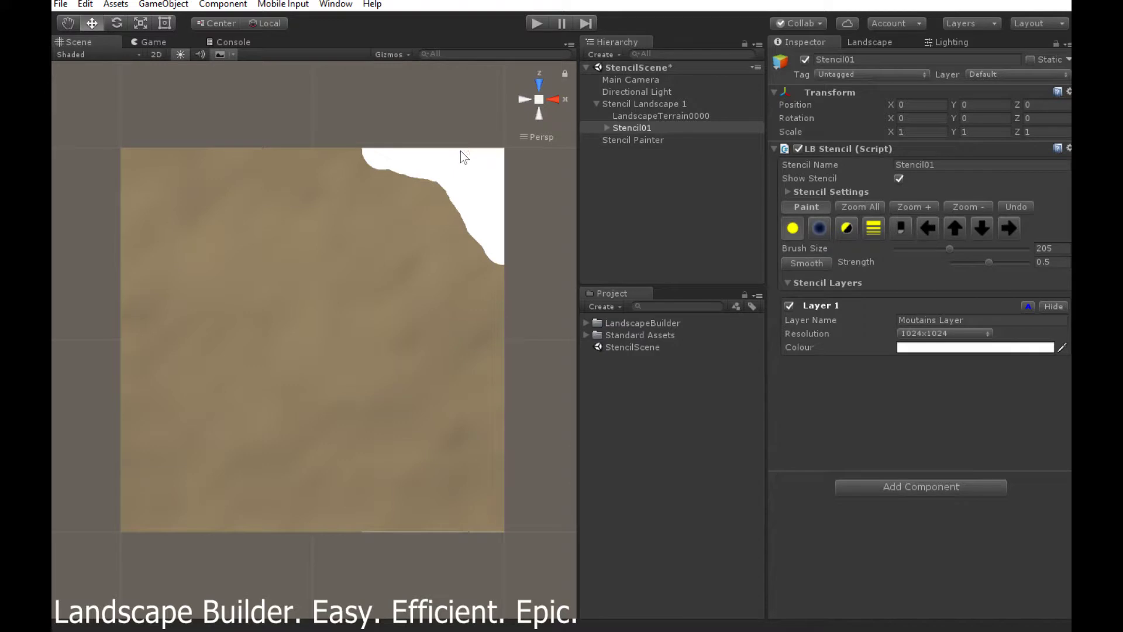
# - Extend the painted corner's ends along the terrain edges with a brush size of 53, and stop painting
pyautogui.click(945, 248)
pyautogui.moveTo(924, 249); pyautogui.dragTo(913, 251)
pyautogui.click(807, 207)
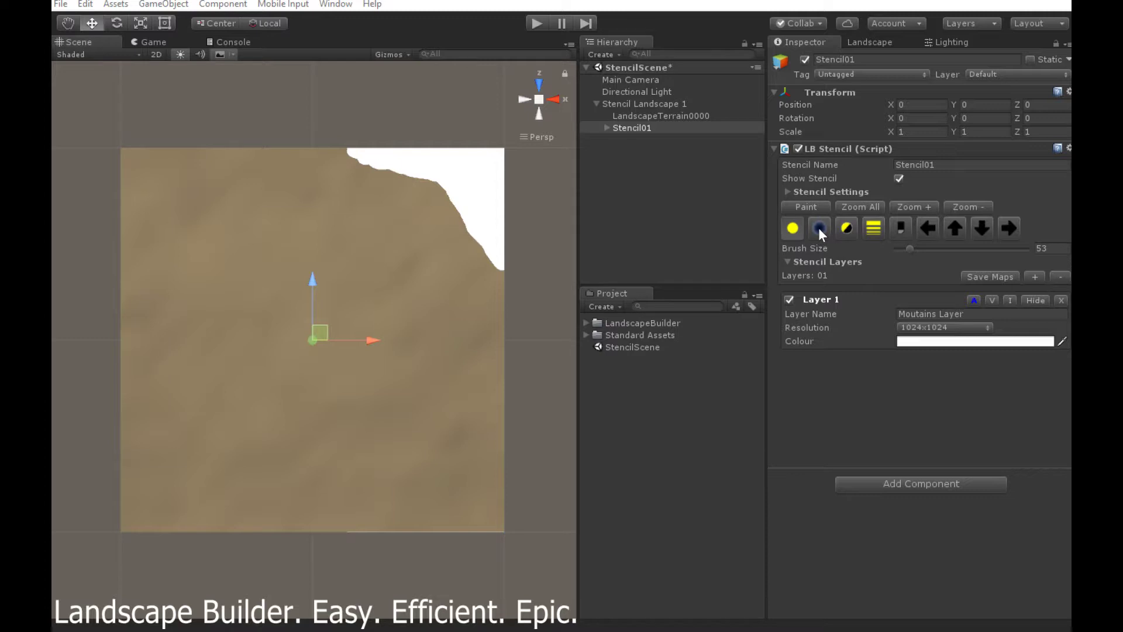
# - Smooth part of the painted corner's slanted edge on the Moutains Layer using the Circle Smooth brush at size 164
pyautogui.click(844, 227)
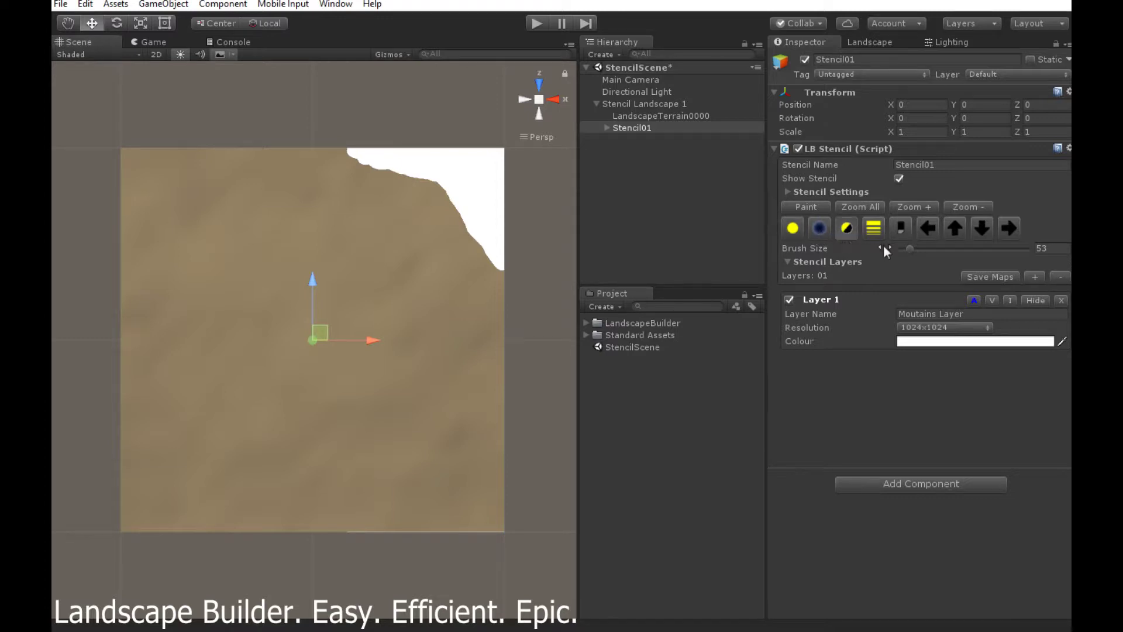
pyautogui.moveTo(914, 250); pyautogui.dragTo(940, 251)
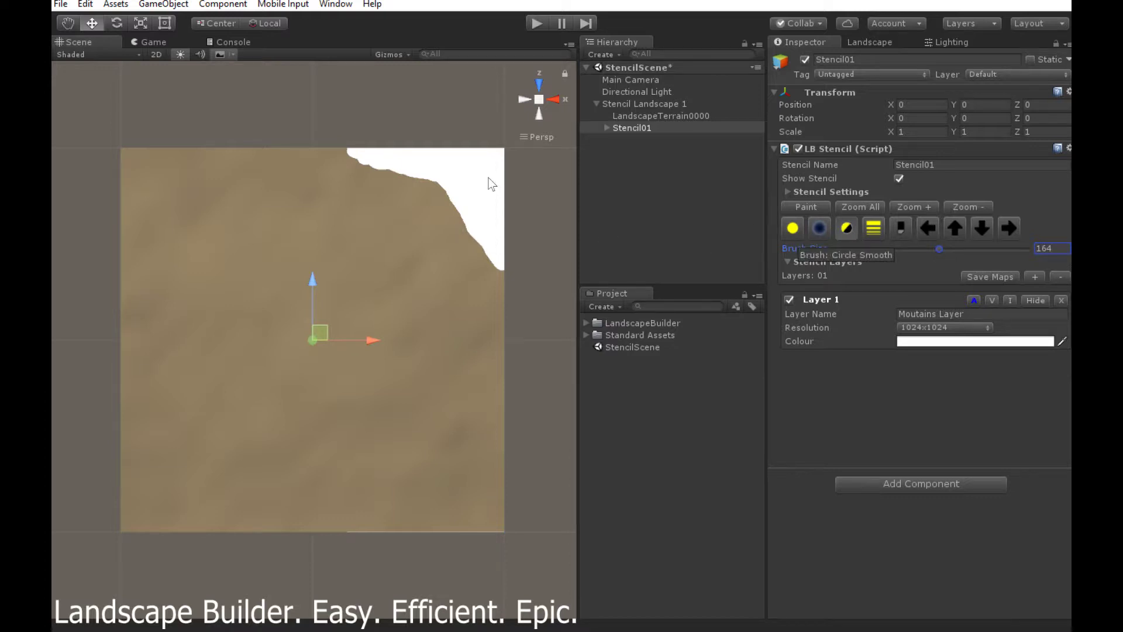
pyautogui.click(794, 207)
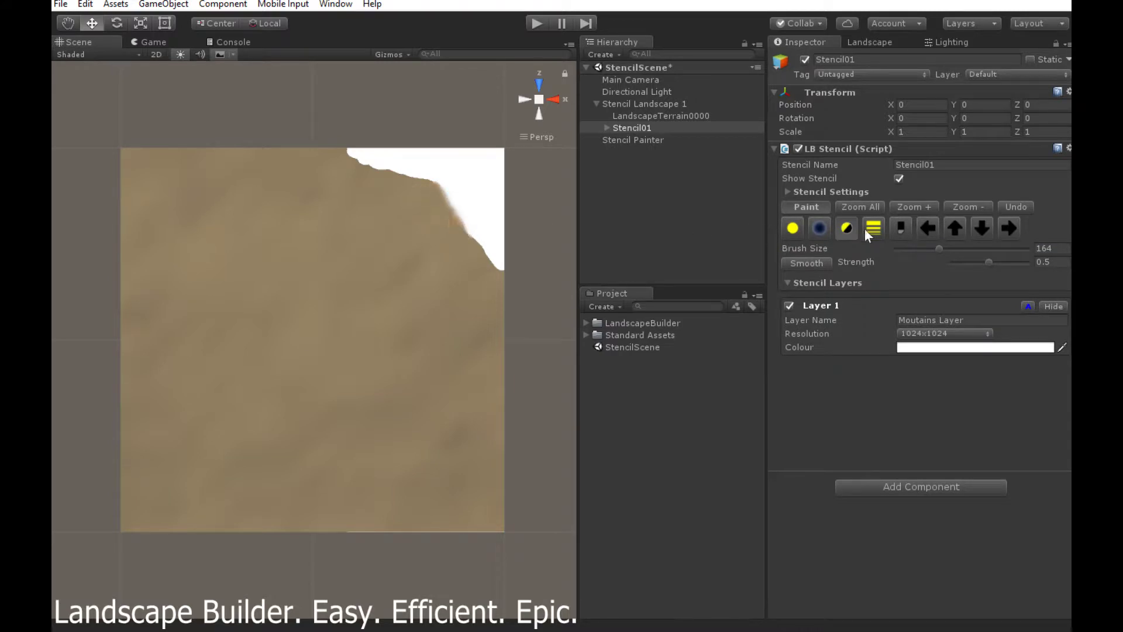
# - Smooth more of the painted corner's edge up close with a brush size of 75, undo the smoothing, and stop painting
pyautogui.moveTo(941, 249); pyautogui.dragTo(918, 248)
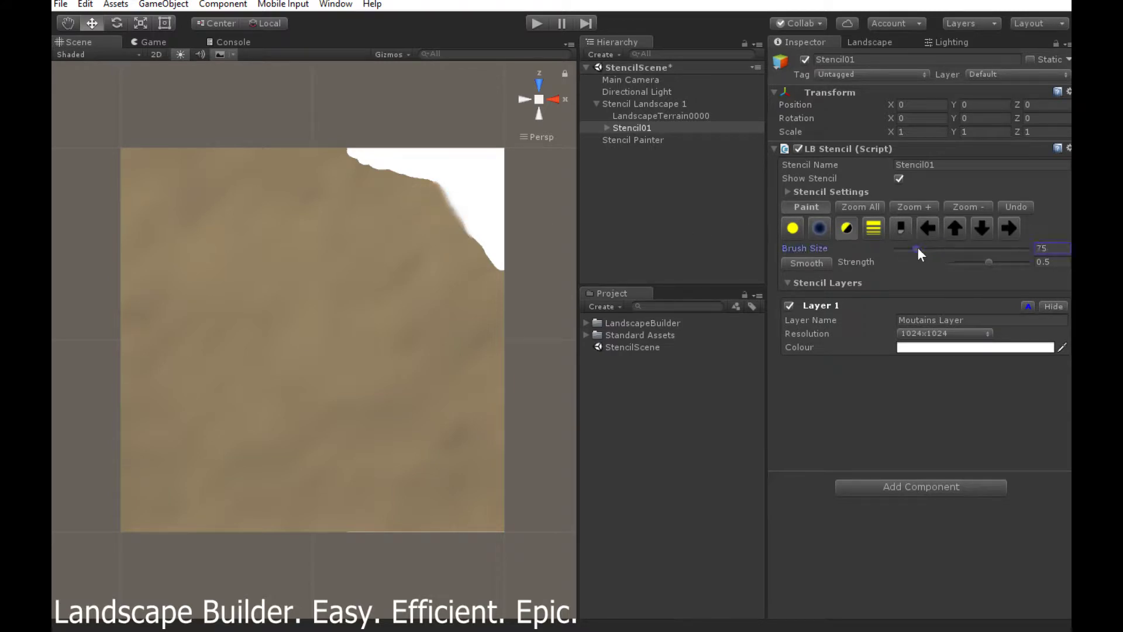
pyautogui.click(911, 208)
pyautogui.click(1008, 230)
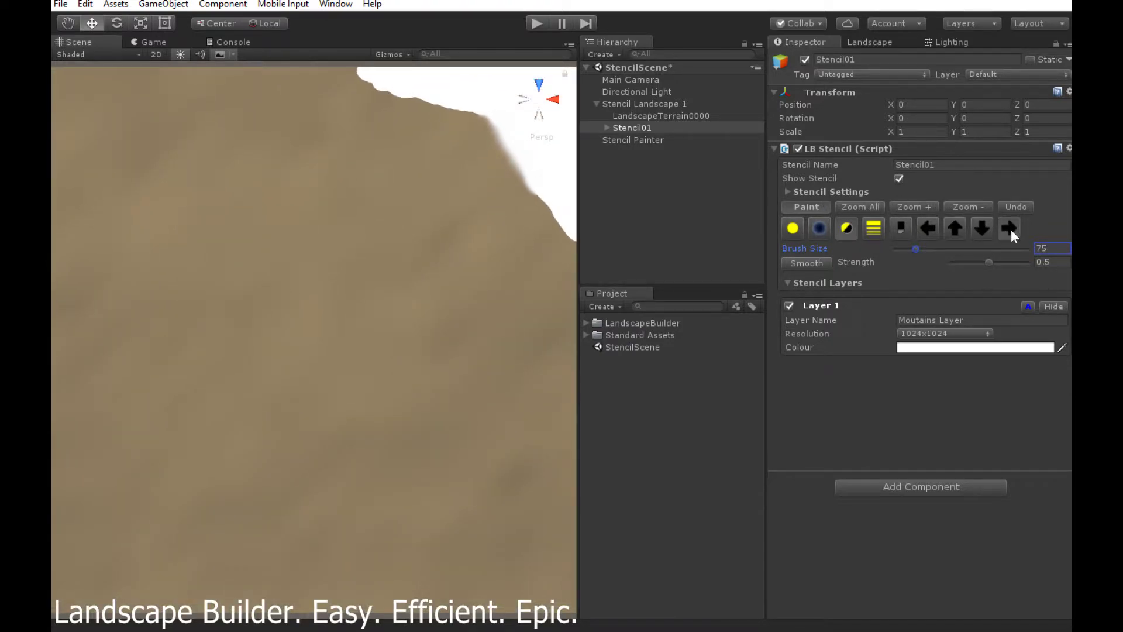
pyautogui.click(956, 227)
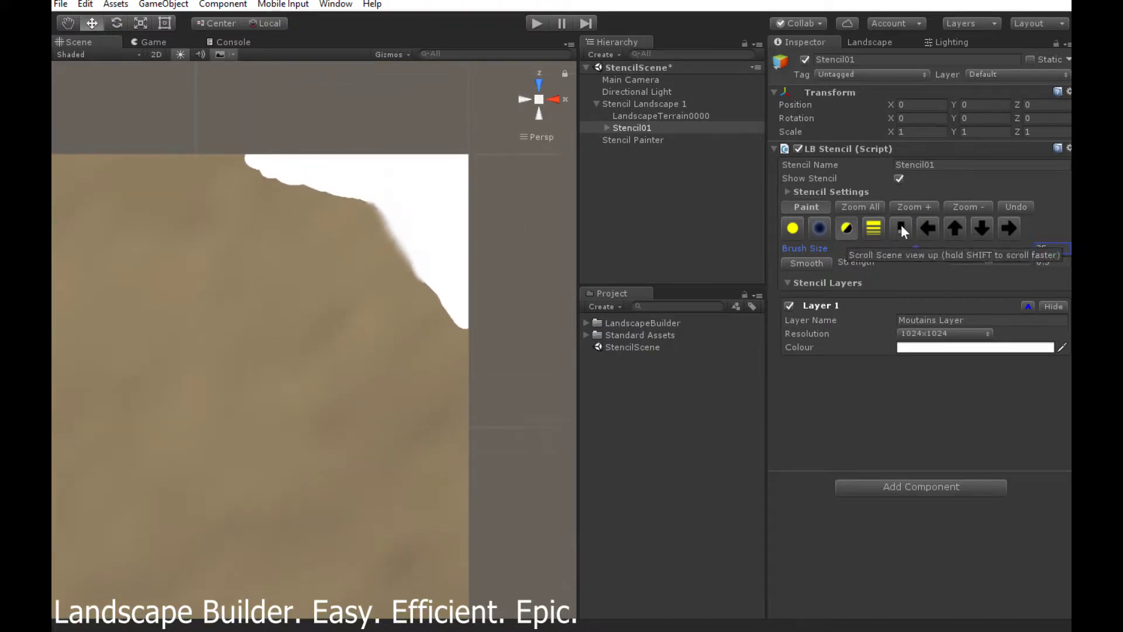
pyautogui.click(915, 206)
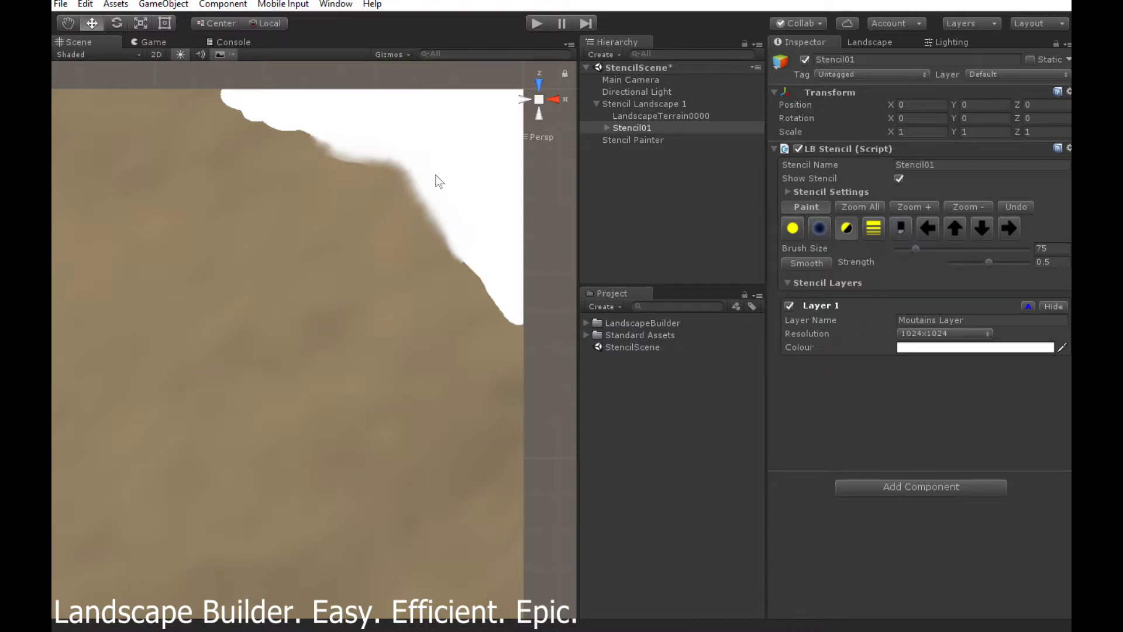
pyautogui.click(1029, 209)
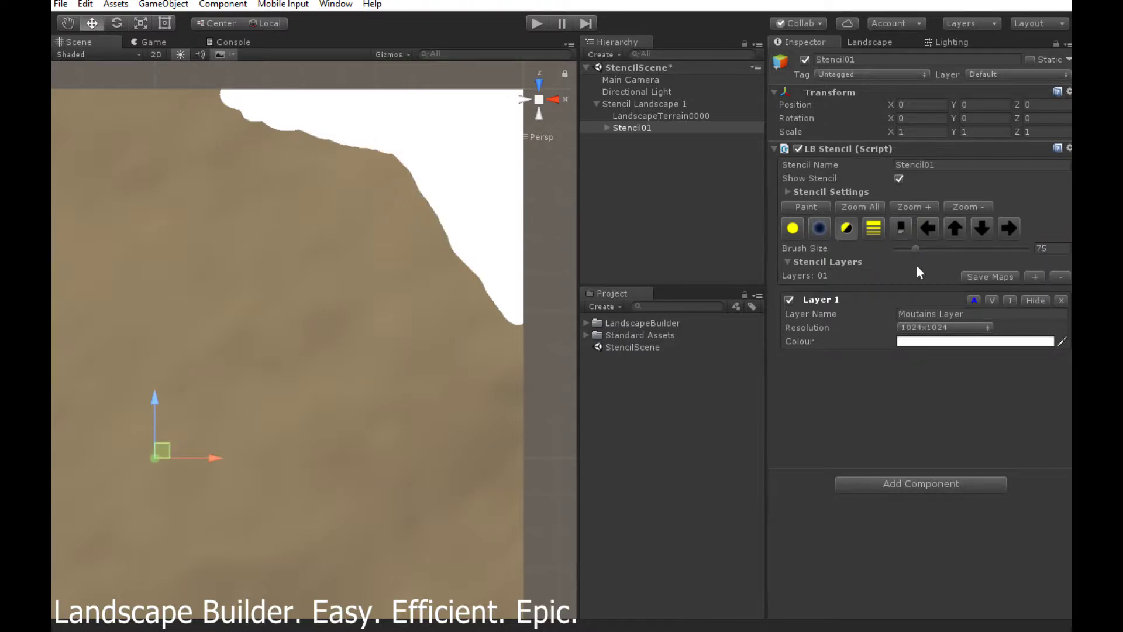
# - Smooth the edges of all painted areas on the Moutains Layer at strength 1, and stop painting
pyautogui.click(807, 208)
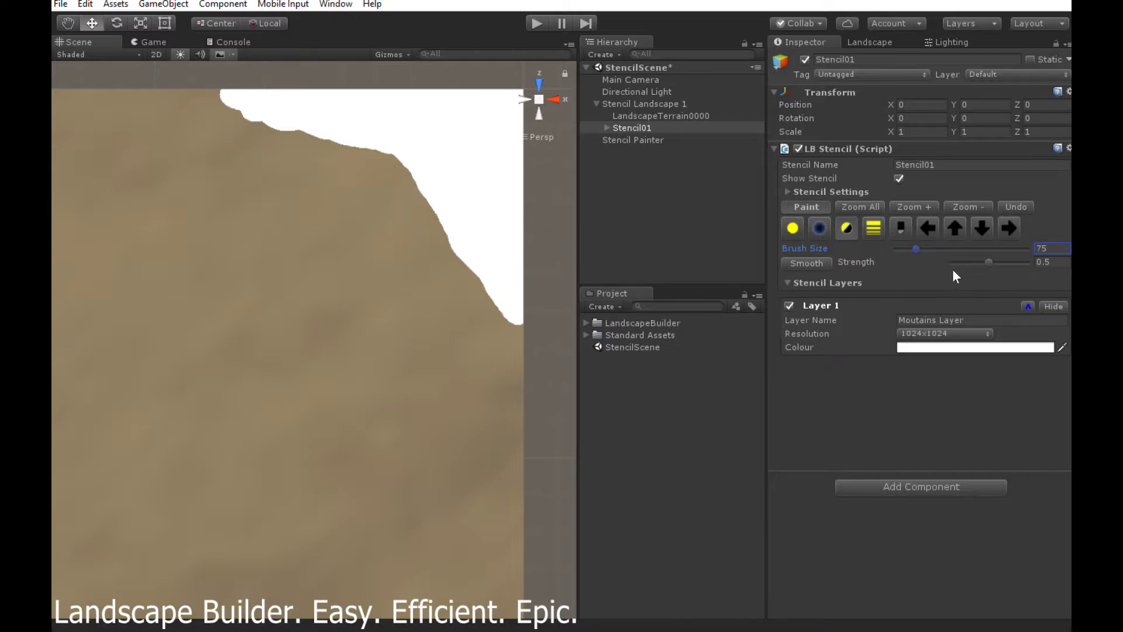
pyautogui.moveTo(989, 262)
pyautogui.mouseDown()
pyautogui.moveTo(1035, 258)
pyautogui.moveTo(990, 268)
pyautogui.moveTo(1003, 264)
pyautogui.mouseUp()
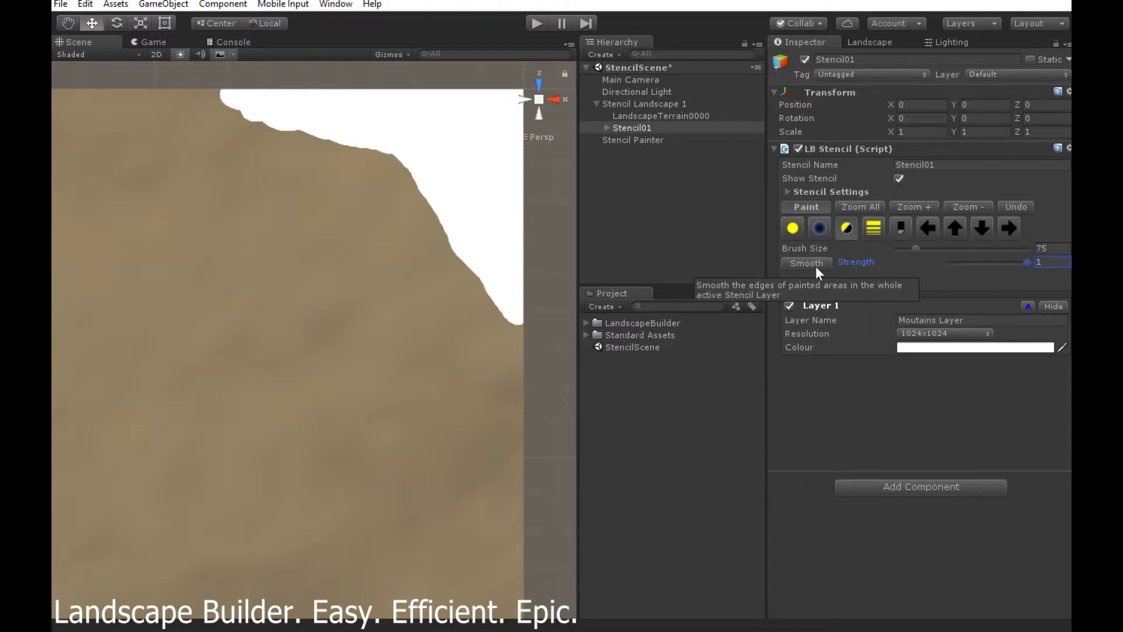
pyautogui.click(816, 266)
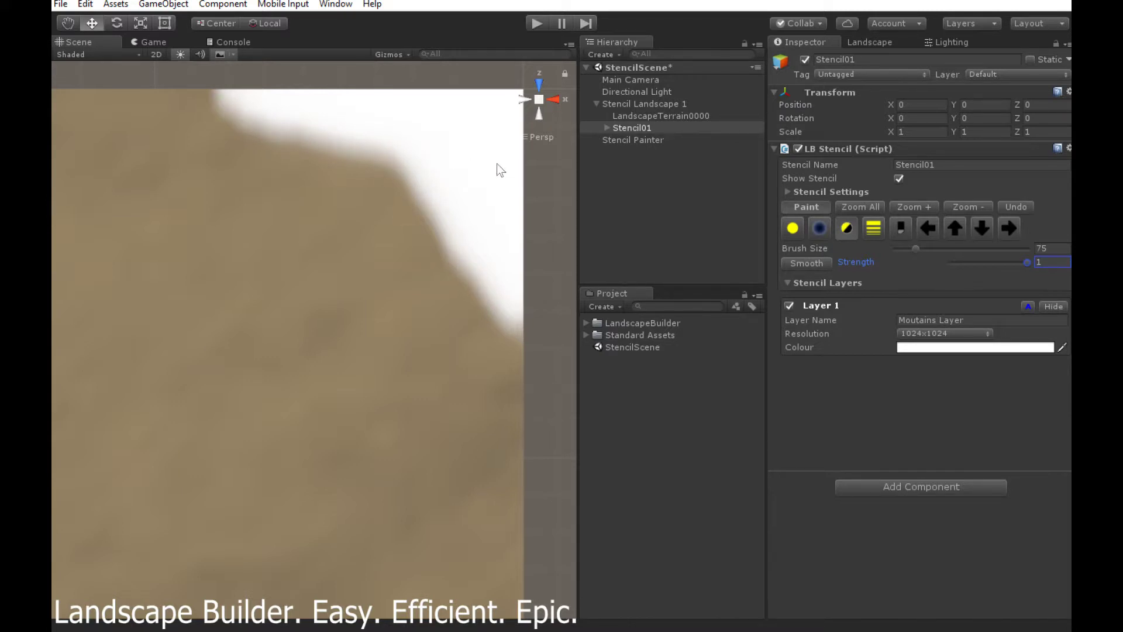
pyautogui.click(808, 207)
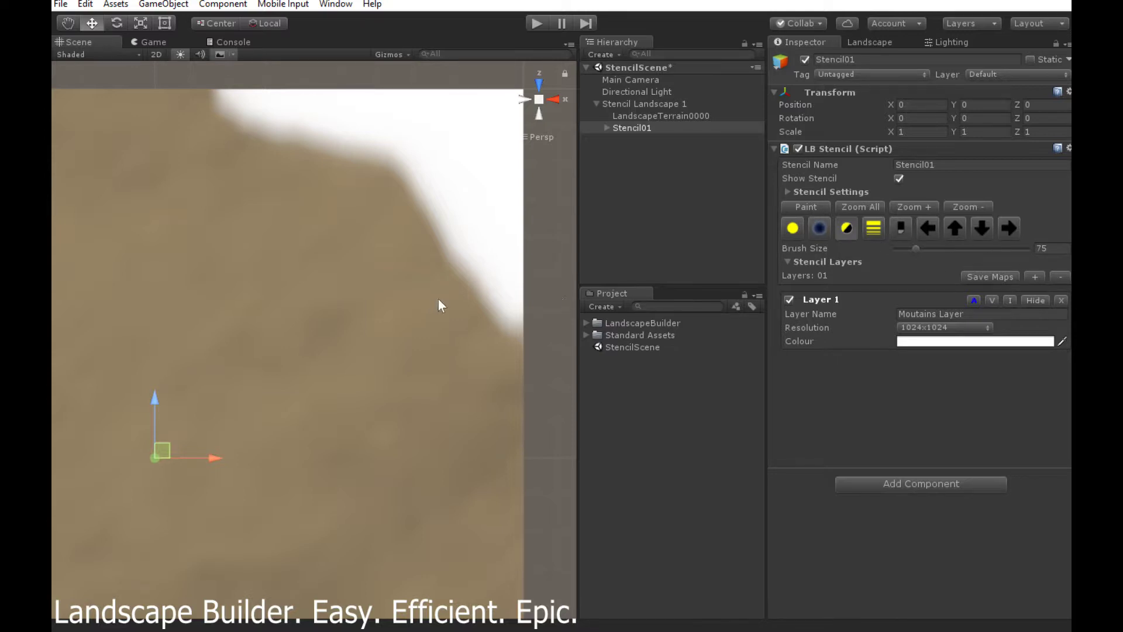
# - Add a second stencil layer and set the Moutains Layer's colour to dark red (743131)
pyautogui.click(1034, 278)
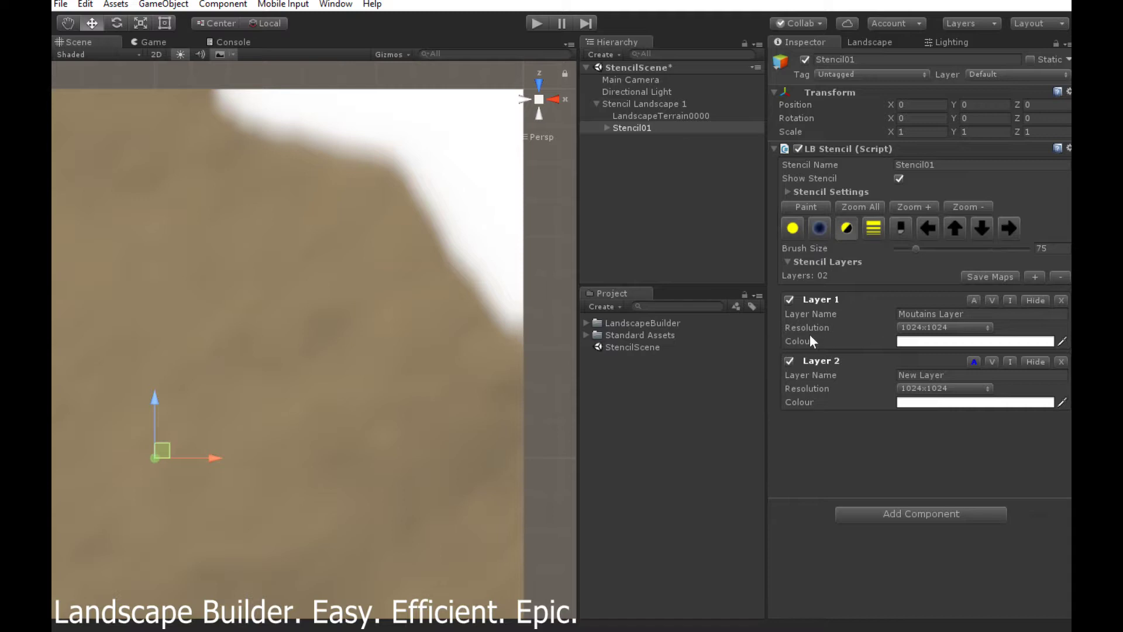
pyautogui.click(948, 343)
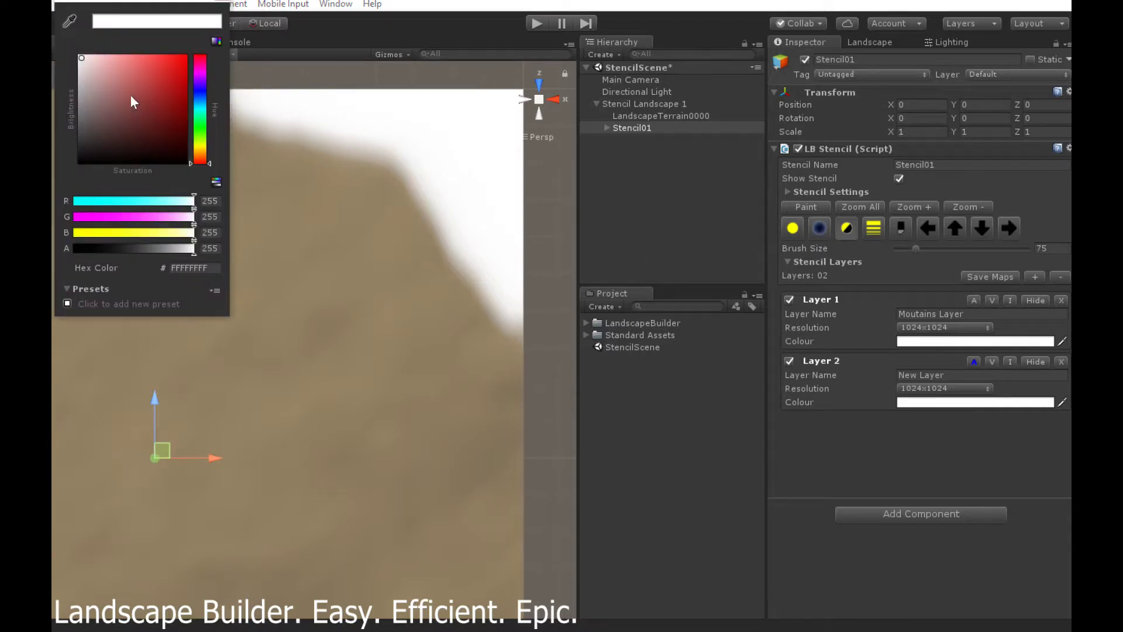
pyautogui.click(126, 100)
pyautogui.moveTo(128, 101)
pyautogui.mouseDown()
pyautogui.moveTo(128, 123)
pyautogui.moveTo(141, 114)
pyautogui.mouseUp()
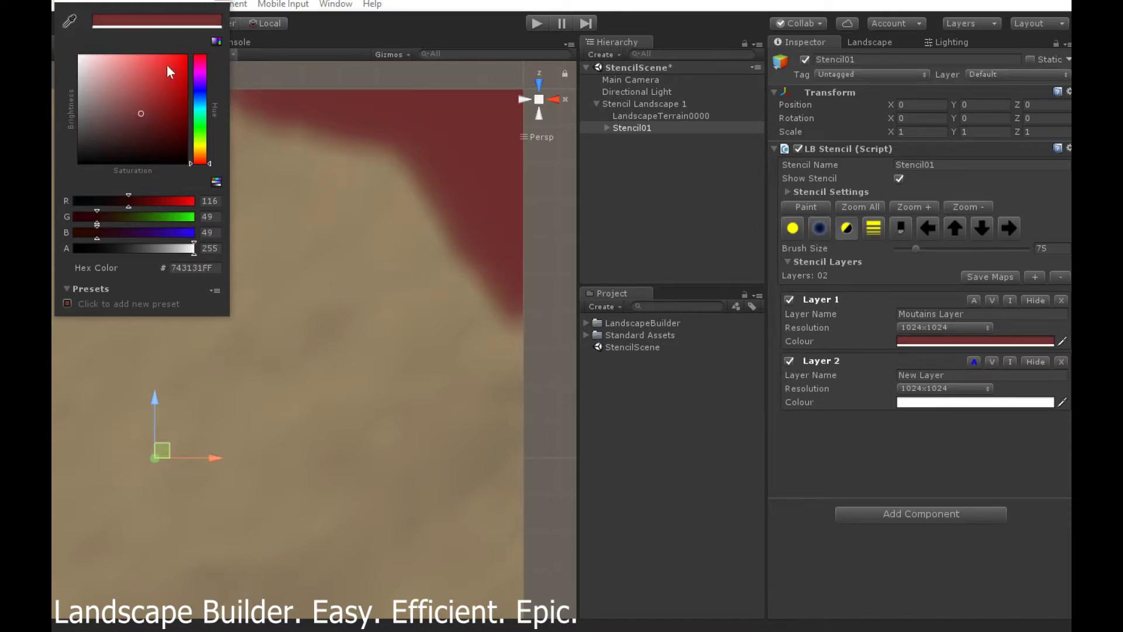
pyautogui.click(219, 2)
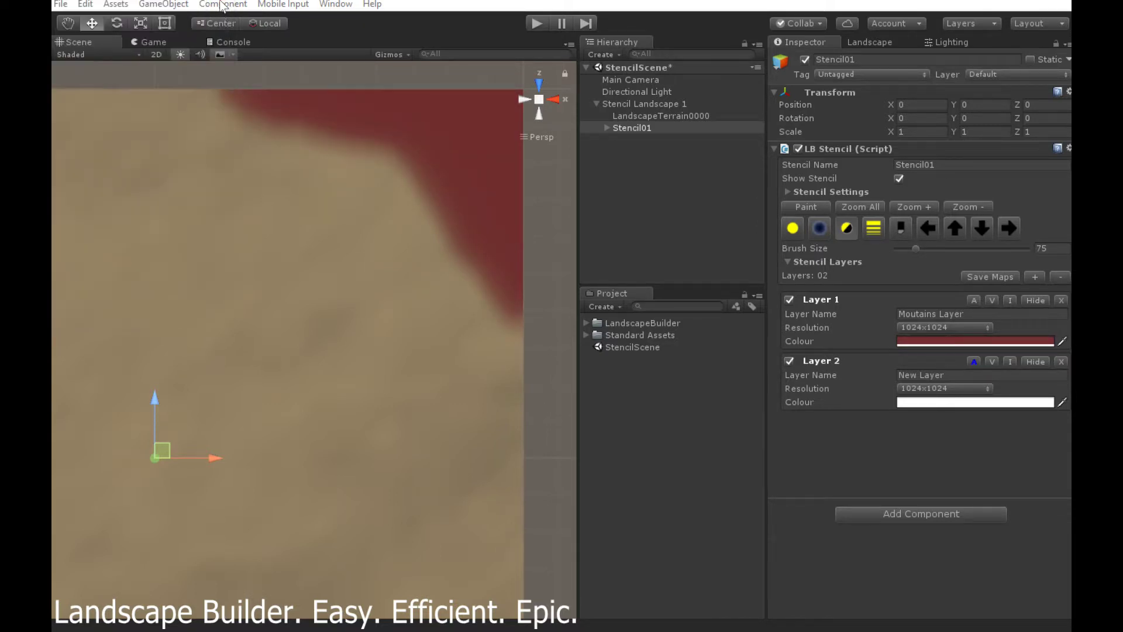
# - Set the second stencil layer's colour to pure green (00FF00) and name it "Trees Layer"
pyautogui.click(921, 403)
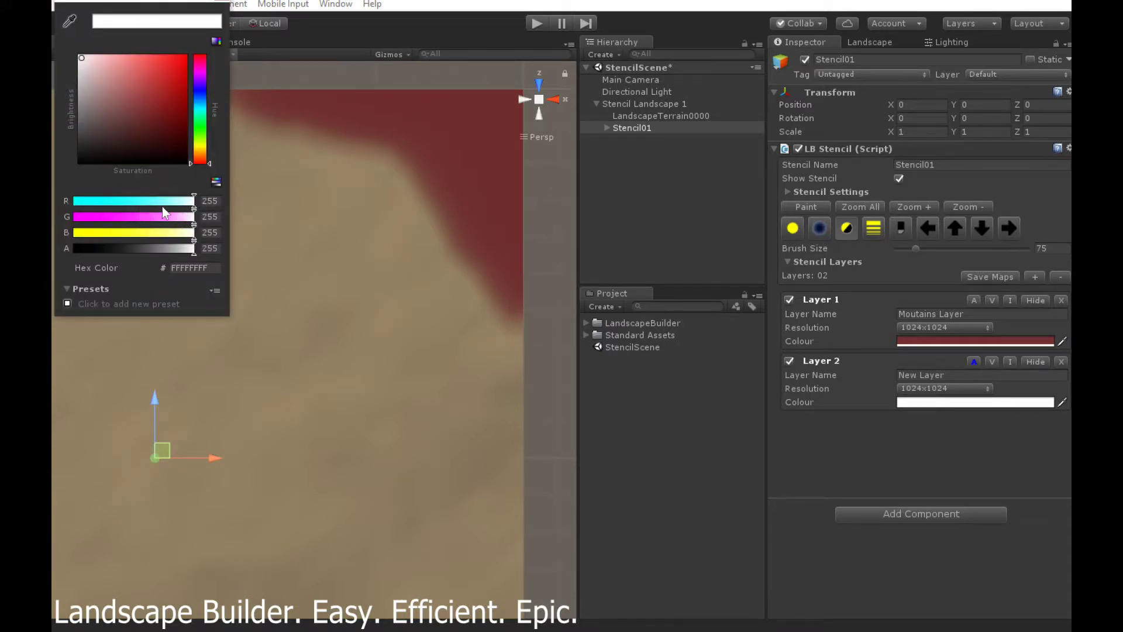
pyautogui.moveTo(183, 201); pyautogui.dragTo(50, 205)
pyautogui.moveTo(170, 233); pyautogui.dragTo(61, 236)
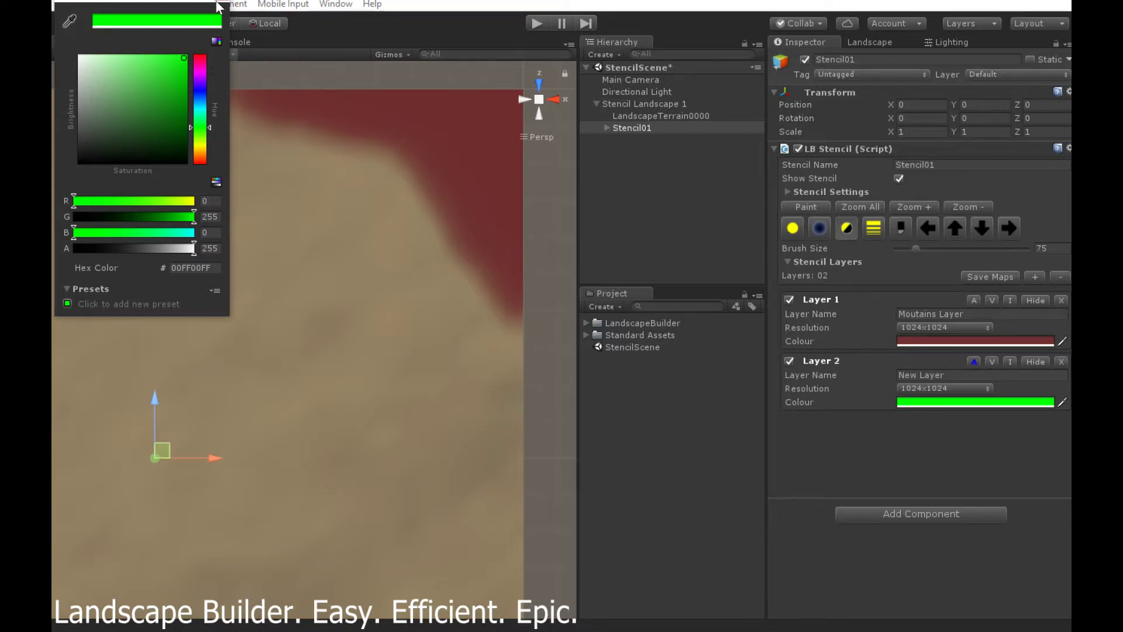
pyautogui.press('Escape')
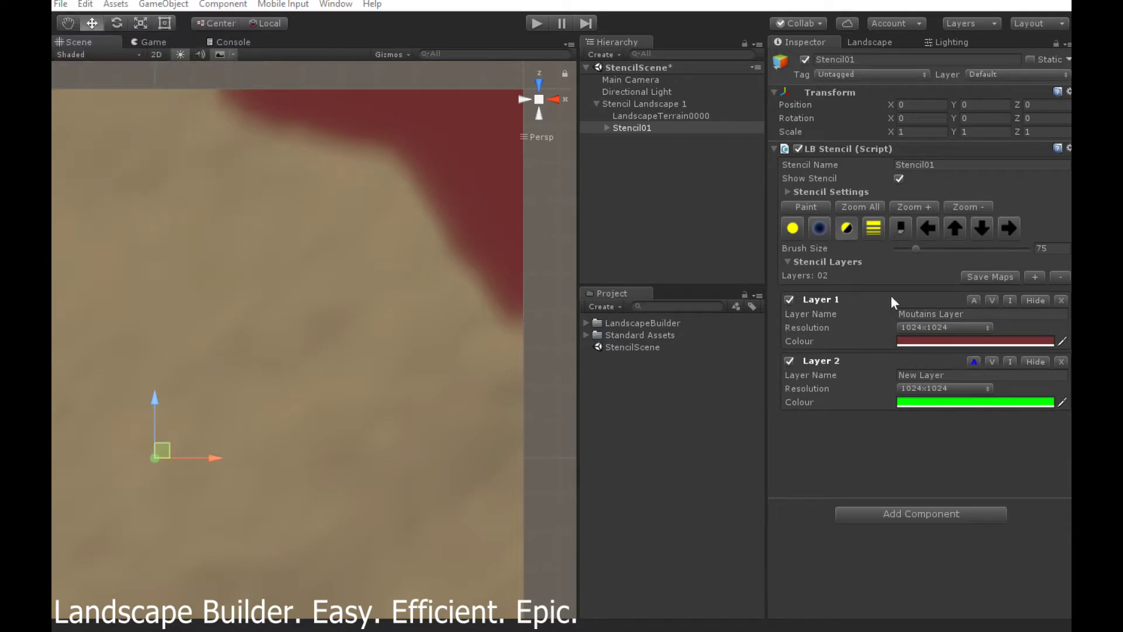
pyautogui.click(878, 207)
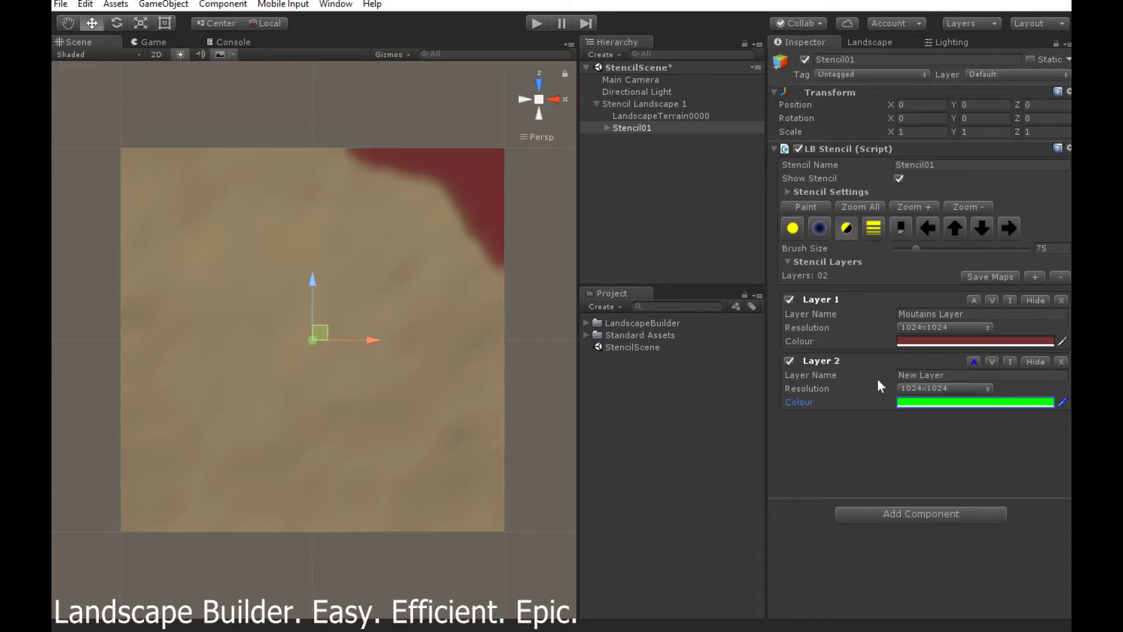
pyautogui.click(962, 375)
pyautogui.write('Trees Laye')
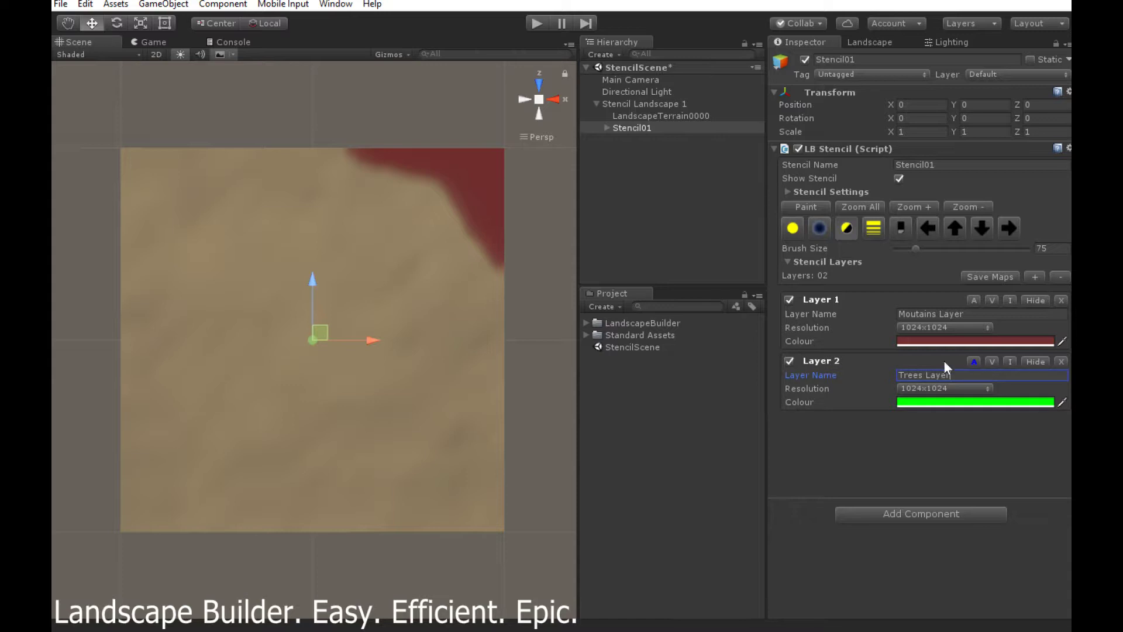
# - Try painting a small patch in the terrain's upper-left area on the Trees Layer with the Circle Solid brush, and undo it
pyautogui.click(805, 207)
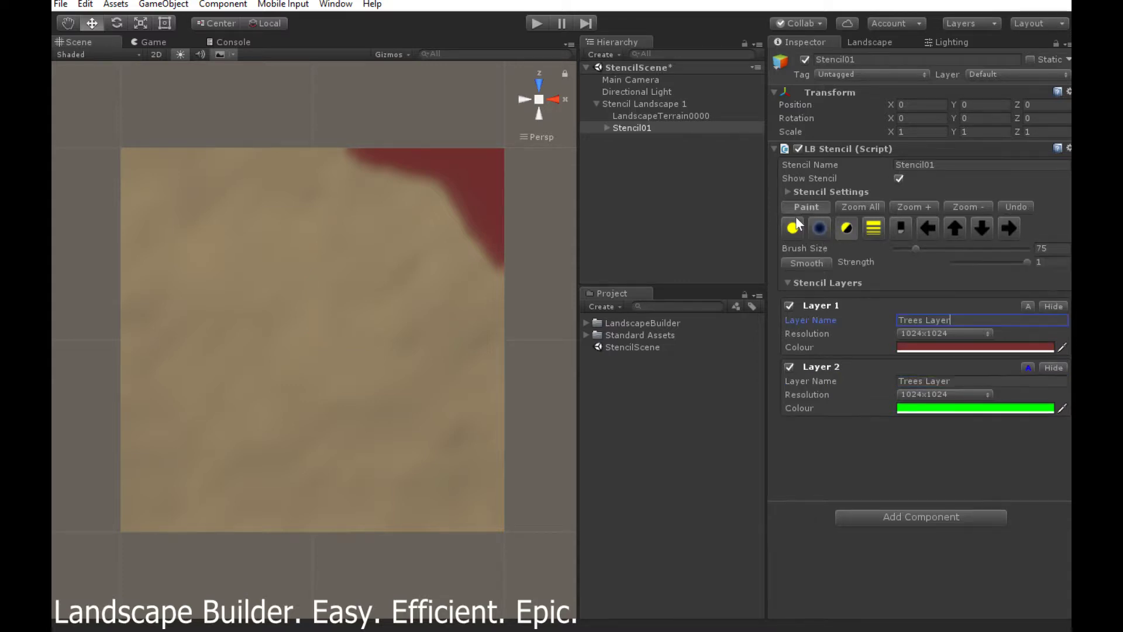
pyautogui.click(225, 210)
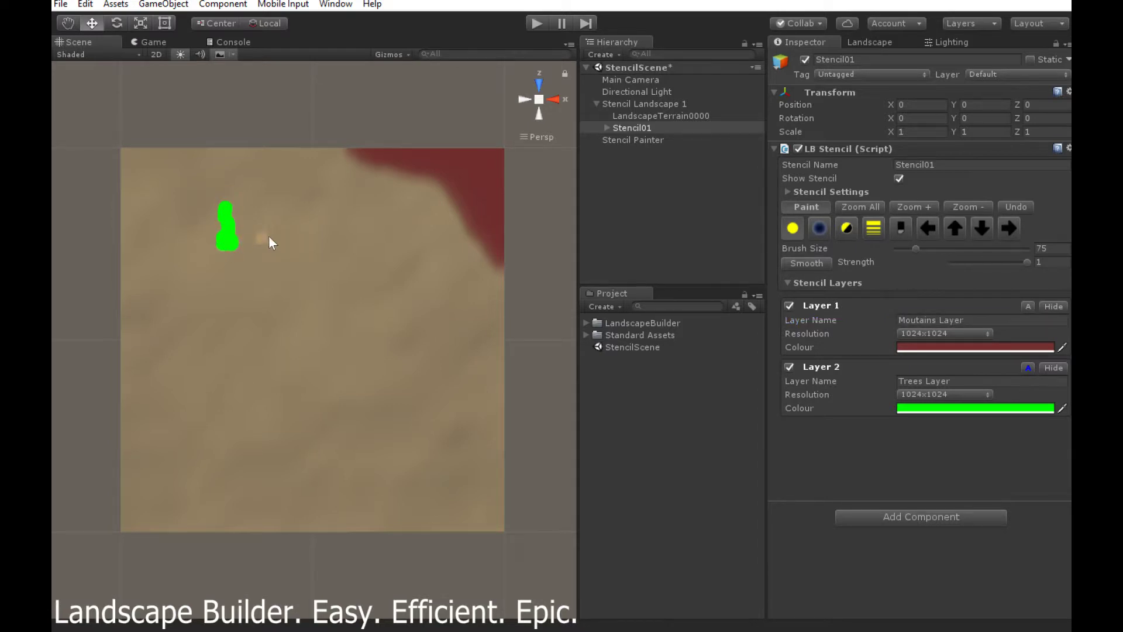
pyautogui.click(792, 227)
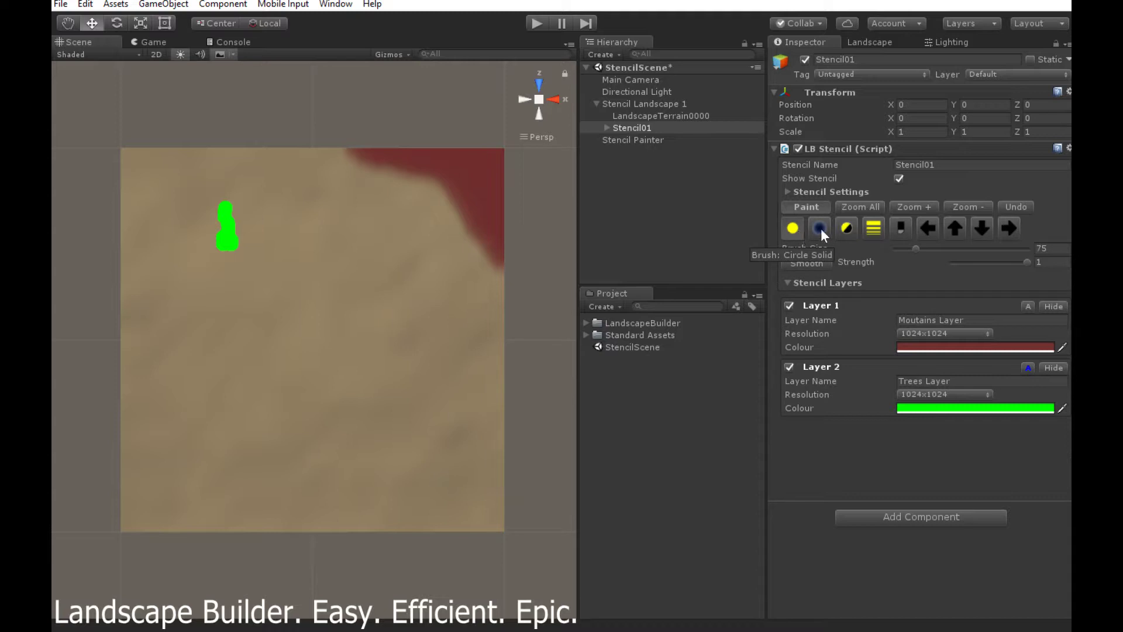
pyautogui.click(1011, 210)
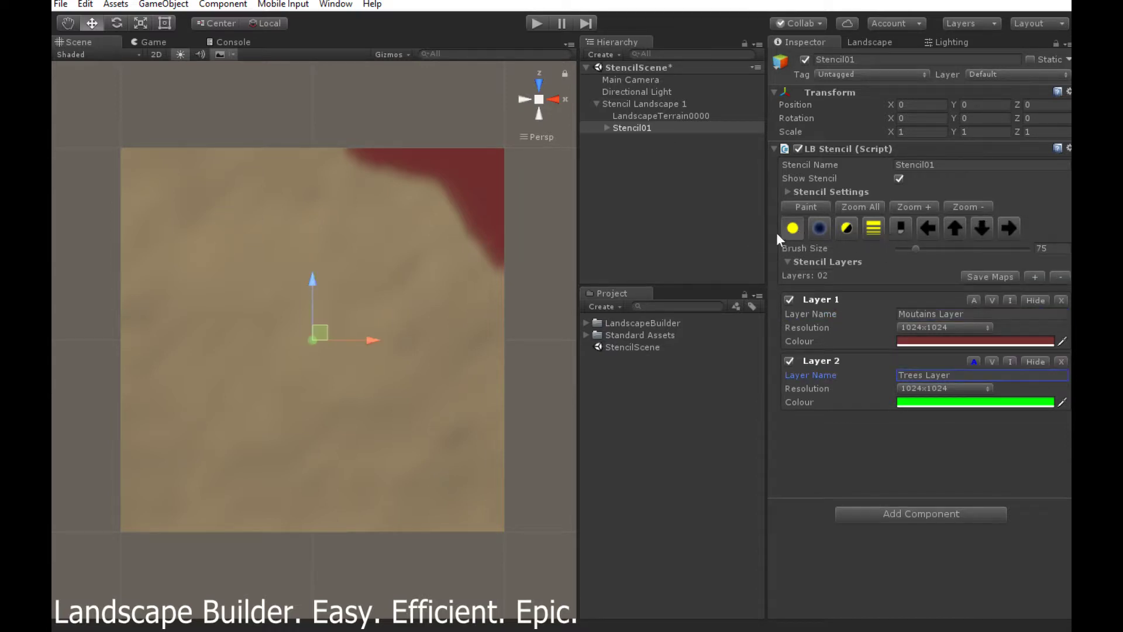
# - Paint tree patches in the terrain's upper-left area and lower-left corner using the soft-edged circle brush at size 150
pyautogui.click(817, 208)
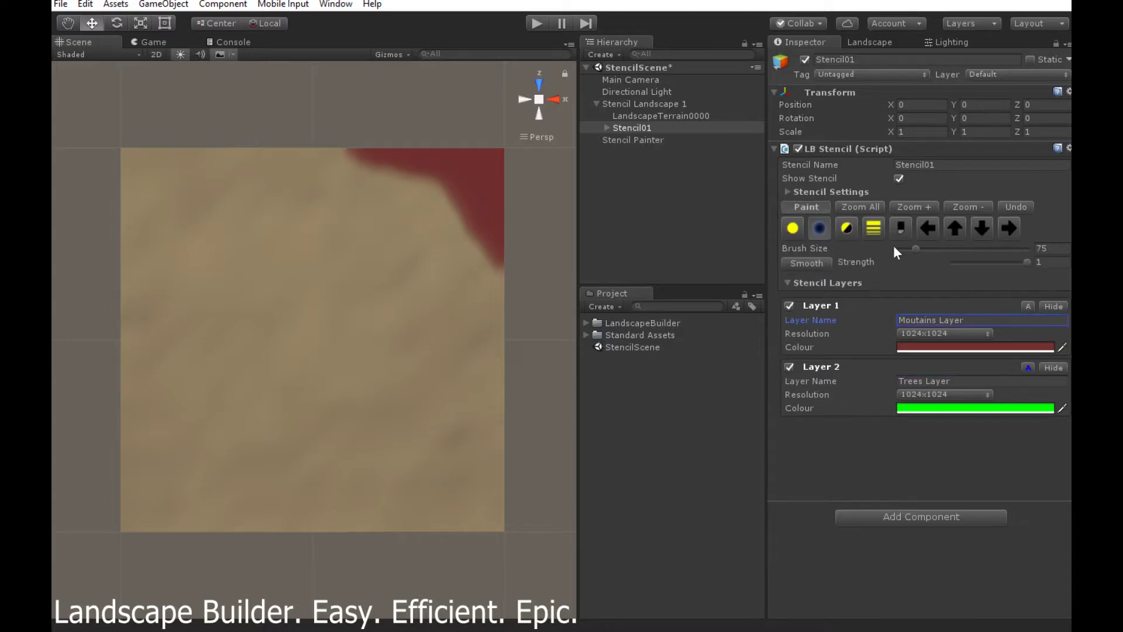
pyautogui.moveTo(915, 250); pyautogui.dragTo(934, 249)
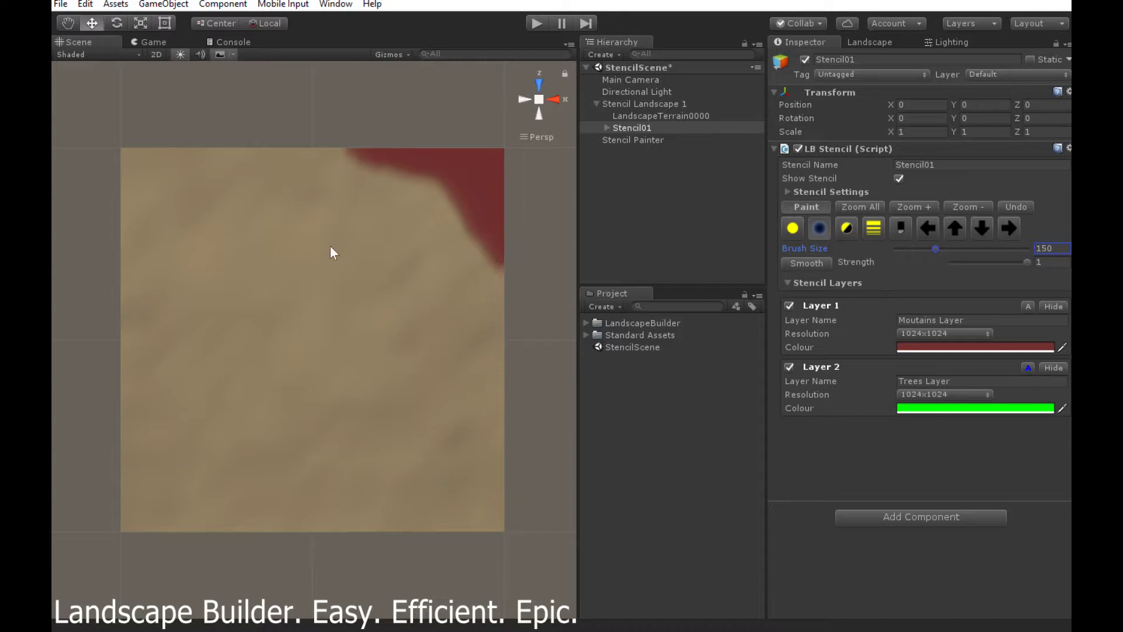
pyautogui.click(170, 213)
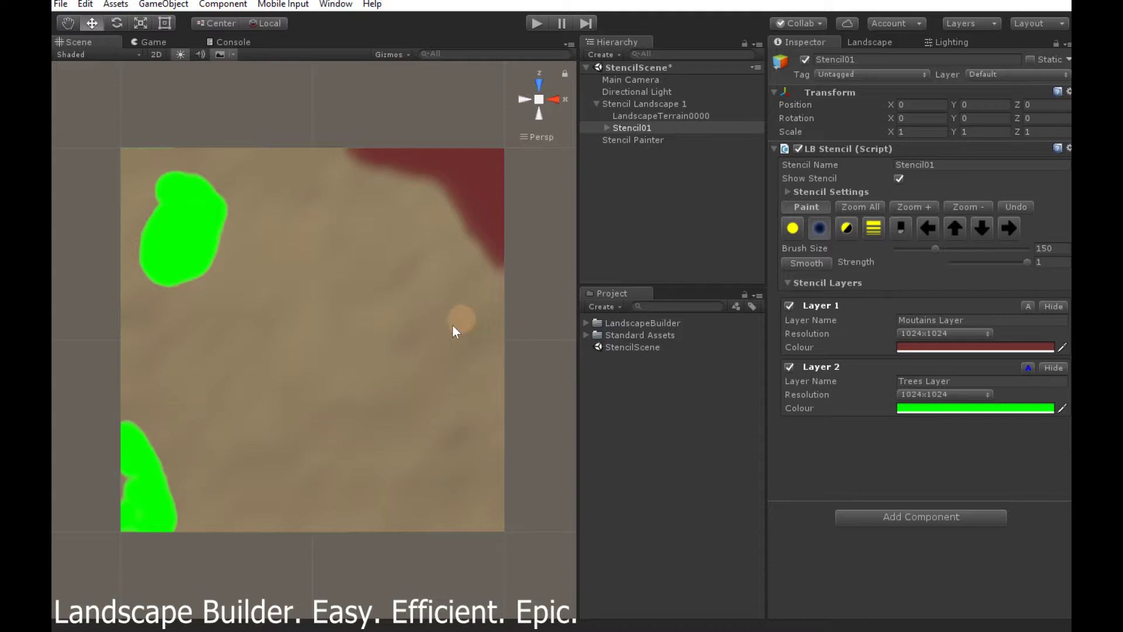
# - Try small tree strokes beside the mountain area with a brush size of 44, and erase them using a size of 116
pyautogui.click(918, 249)
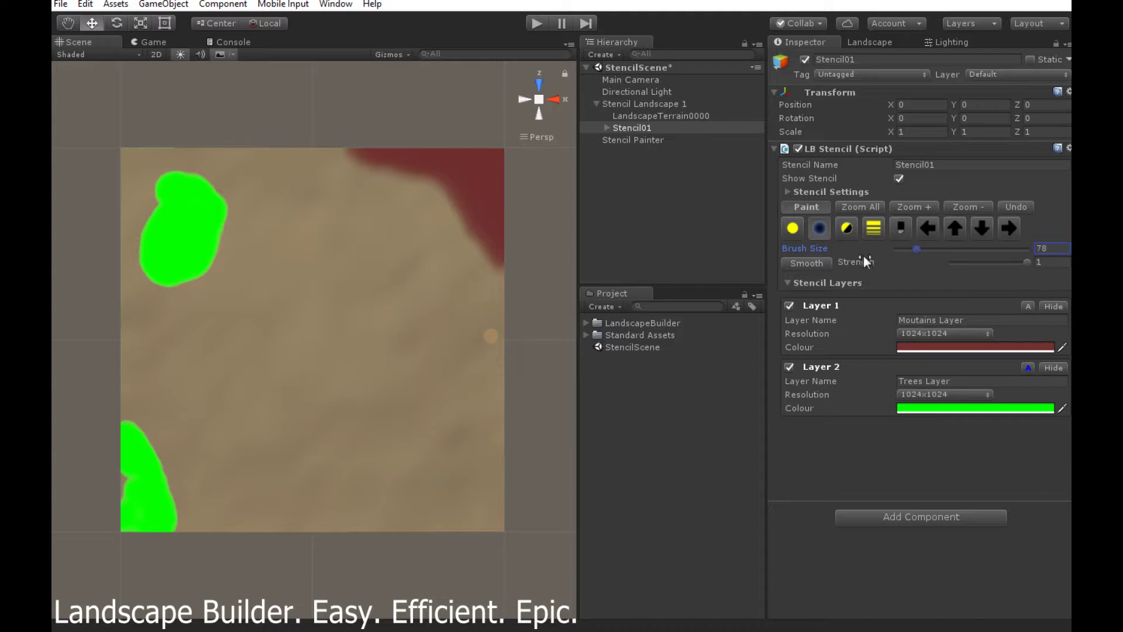
pyautogui.click(909, 248)
pyautogui.moveTo(451, 242); pyautogui.dragTo(456, 254)
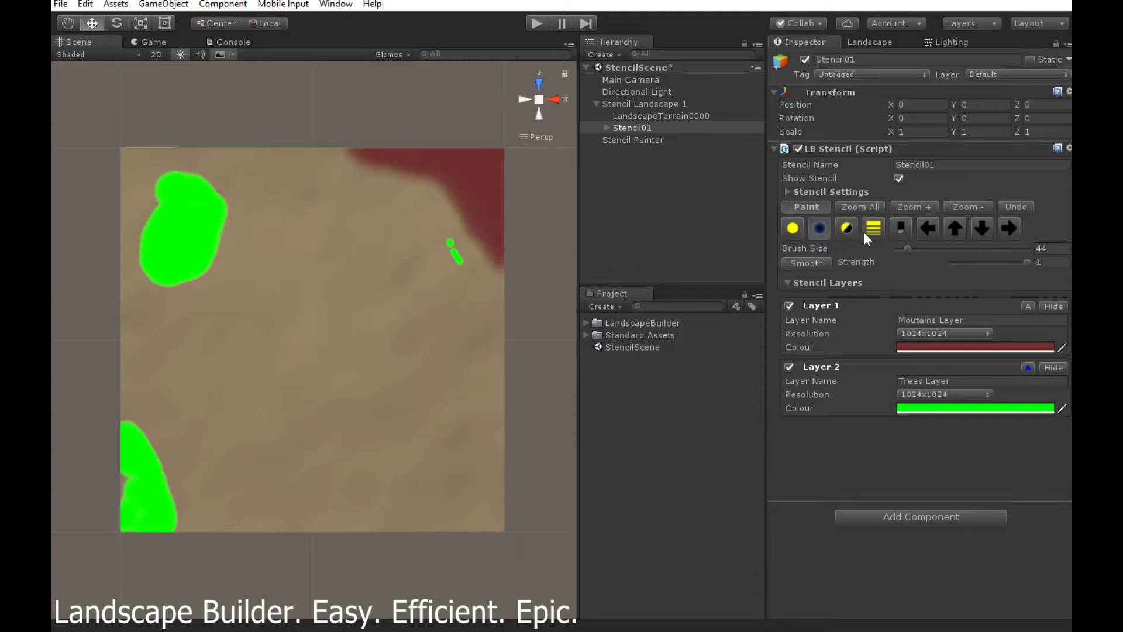
pyautogui.click(895, 248)
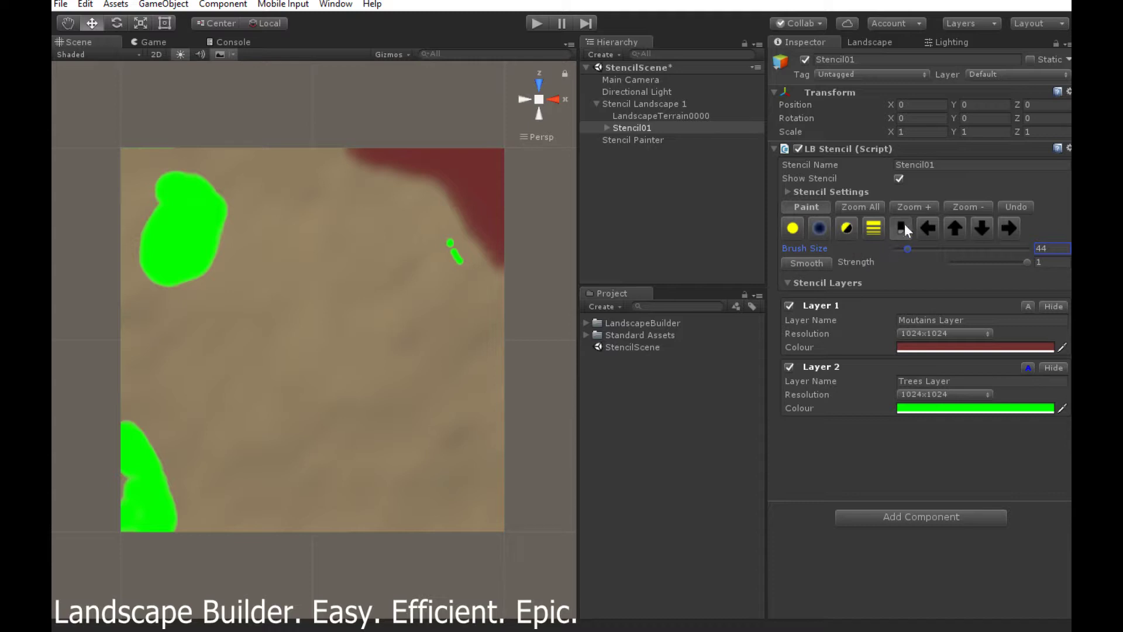
pyautogui.moveTo(904, 248); pyautogui.dragTo(926, 249)
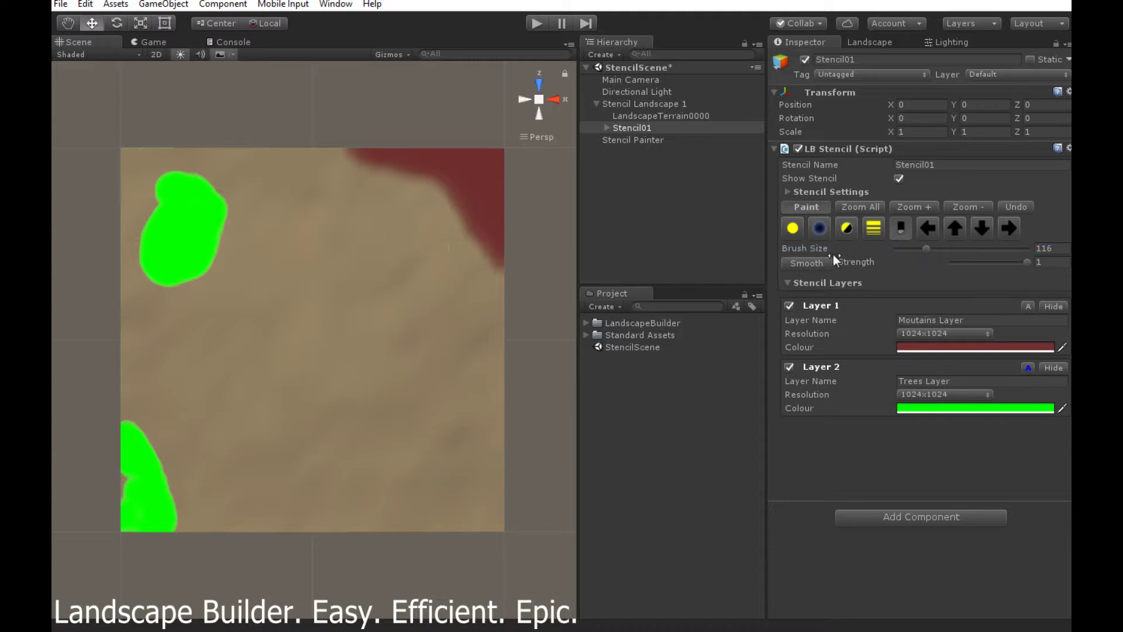
# - Paint short tree strokes along the mountain area's edge with the Circle Solid brush, two at size 55 and one smaller
pyautogui.moveTo(928, 249); pyautogui.dragTo(912, 246)
pyautogui.click(793, 227)
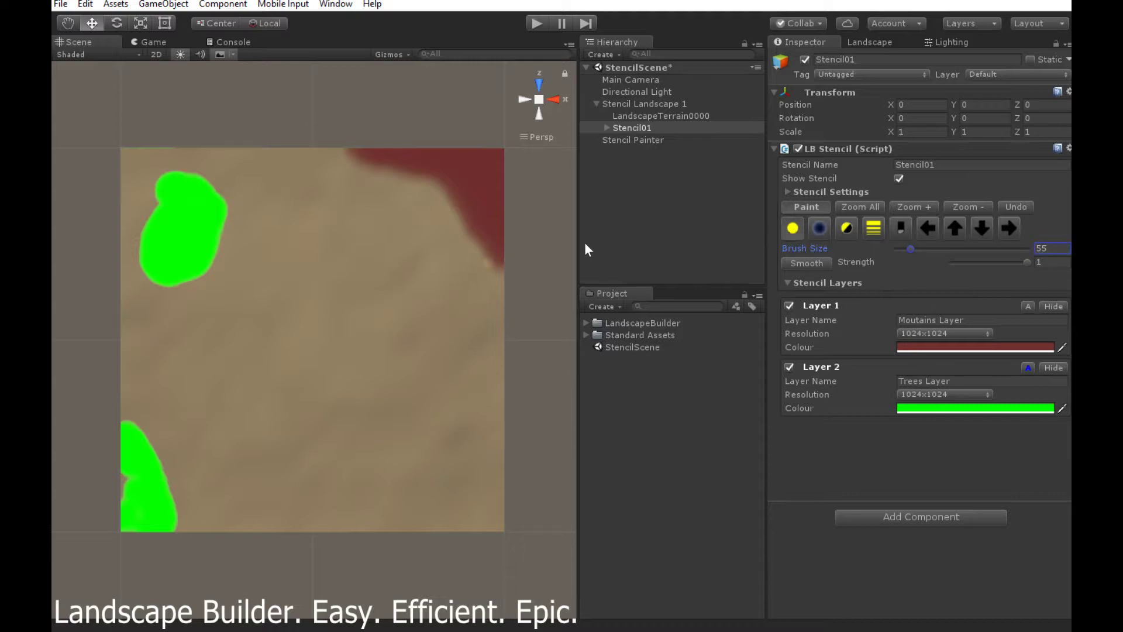
pyautogui.moveTo(462, 254); pyautogui.dragTo(475, 266)
pyautogui.click(445, 216)
pyautogui.moveTo(445, 217); pyautogui.dragTo(433, 200)
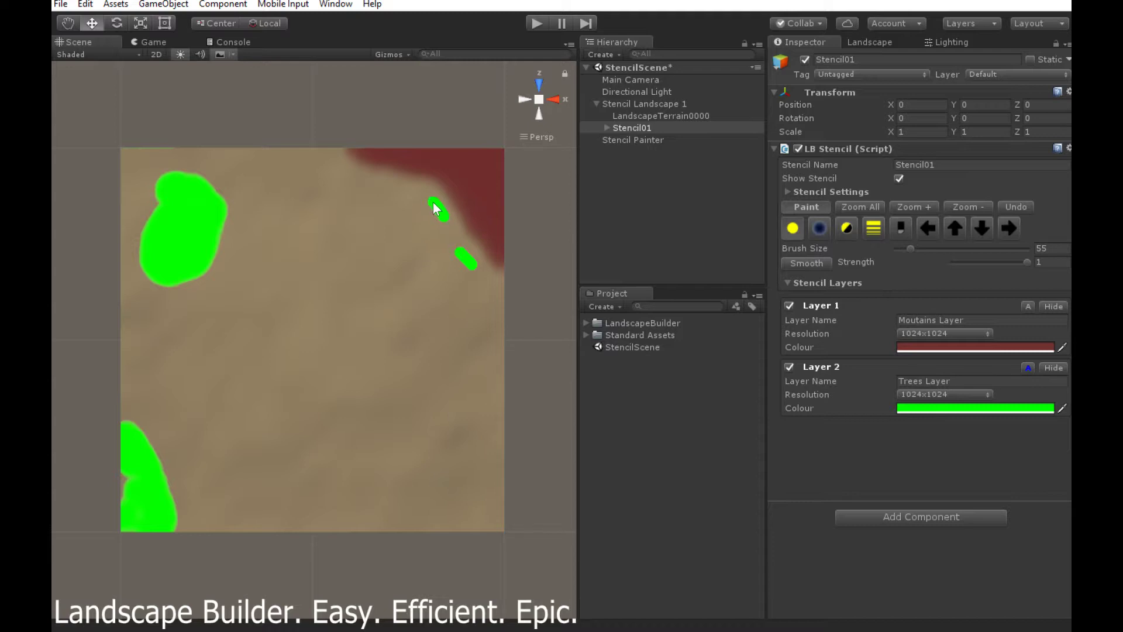
pyautogui.click(908, 251)
pyautogui.moveTo(905, 250); pyautogui.dragTo(901, 251)
pyautogui.click(375, 179)
# - Try painting a large tree patch beside the terrain's centre with the Circle Solid brush at size 247, and erase it using a size of 328
pyautogui.click(793, 229)
pyautogui.moveTo(906, 248); pyautogui.dragTo(960, 245)
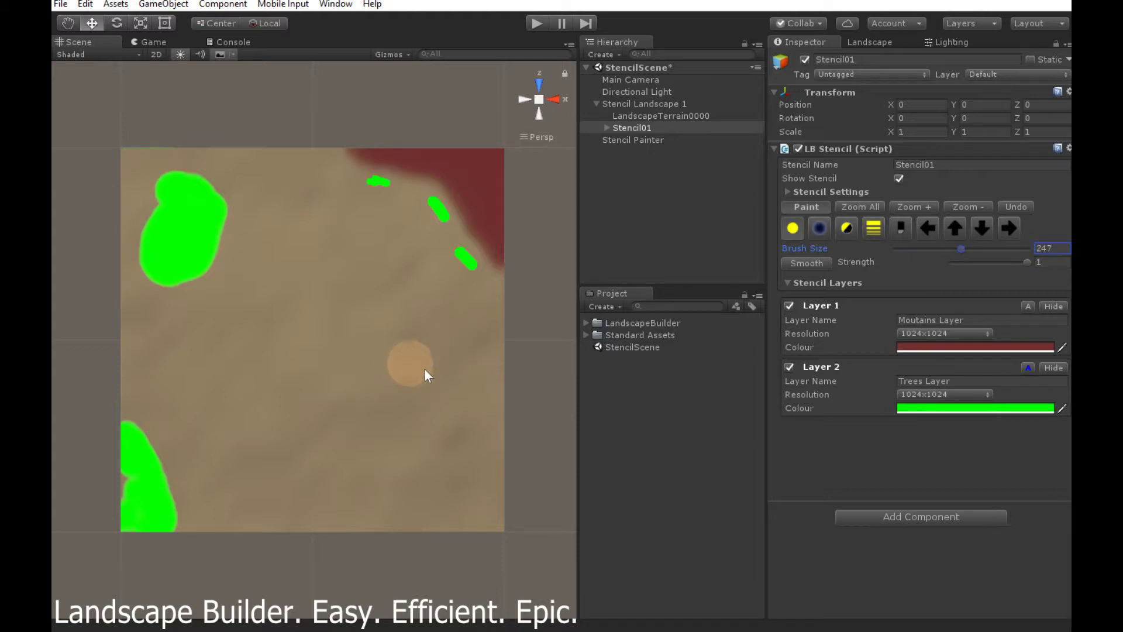
pyautogui.click(411, 384)
pyautogui.moveTo(446, 338)
pyautogui.mouseDown()
pyautogui.moveTo(446, 294)
pyautogui.moveTo(382, 294)
pyautogui.mouseUp()
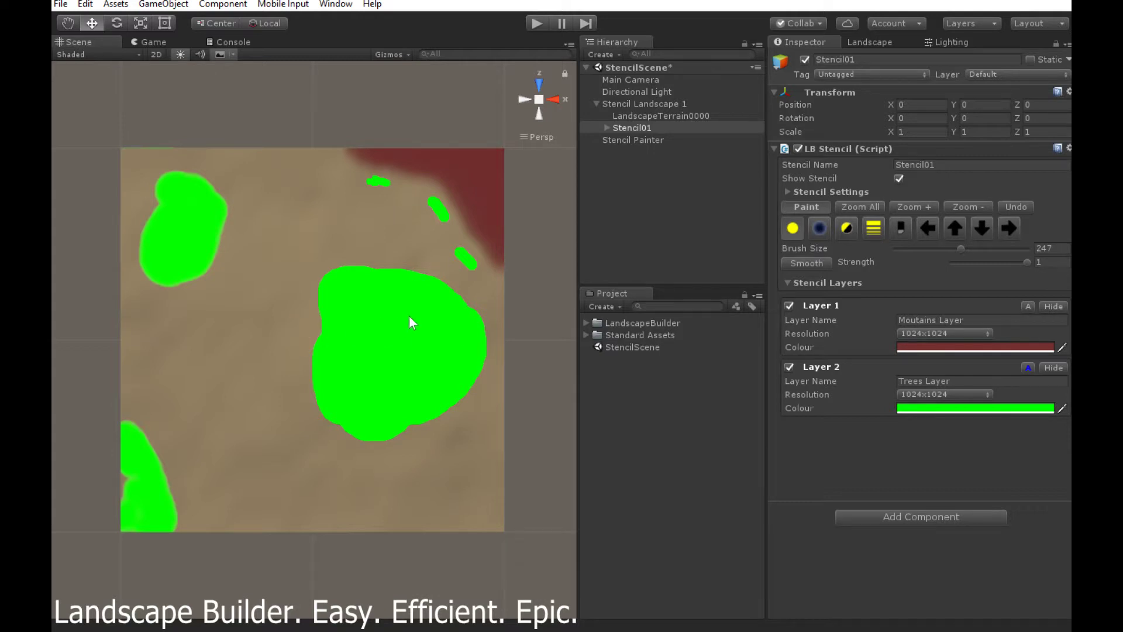
pyautogui.click(901, 231)
pyautogui.moveTo(967, 251); pyautogui.dragTo(987, 251)
pyautogui.moveTo(307, 312)
pyautogui.mouseDown()
pyautogui.moveTo(382, 270)
pyautogui.moveTo(341, 387)
pyautogui.moveTo(320, 358)
pyautogui.moveTo(419, 426)
pyautogui.moveTo(464, 366)
pyautogui.moveTo(444, 304)
pyautogui.moveTo(414, 297)
pyautogui.moveTo(387, 394)
pyautogui.moveTo(434, 346)
pyautogui.mouseUp()
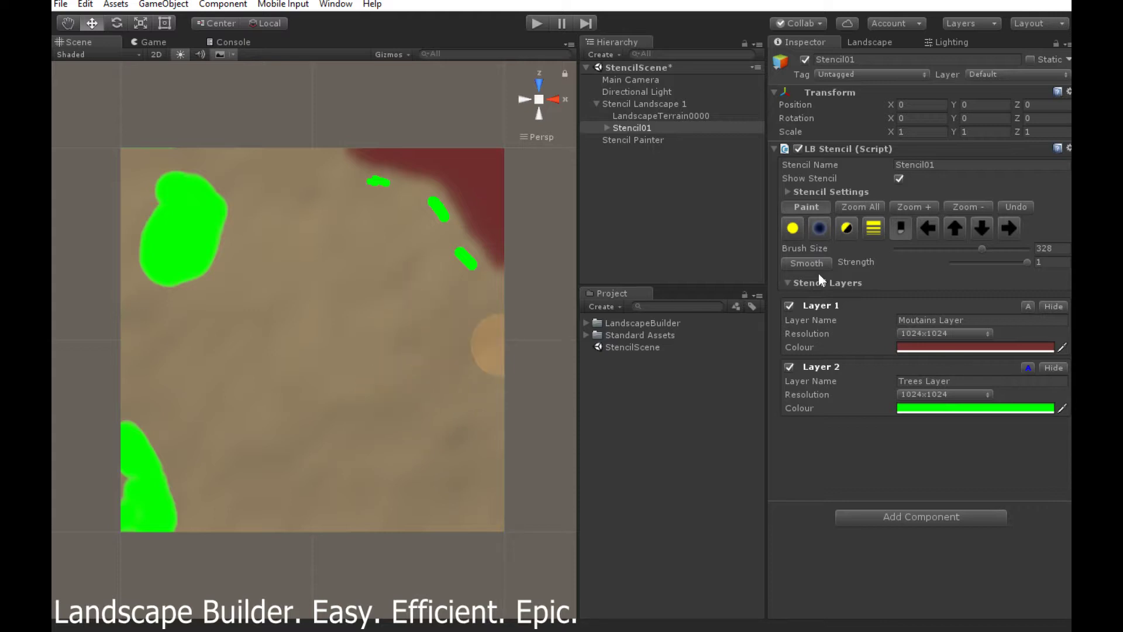
# - Paint a large rounded tree patch below the mountain area with the soft-edged circle brush at size 328
pyautogui.click(818, 231)
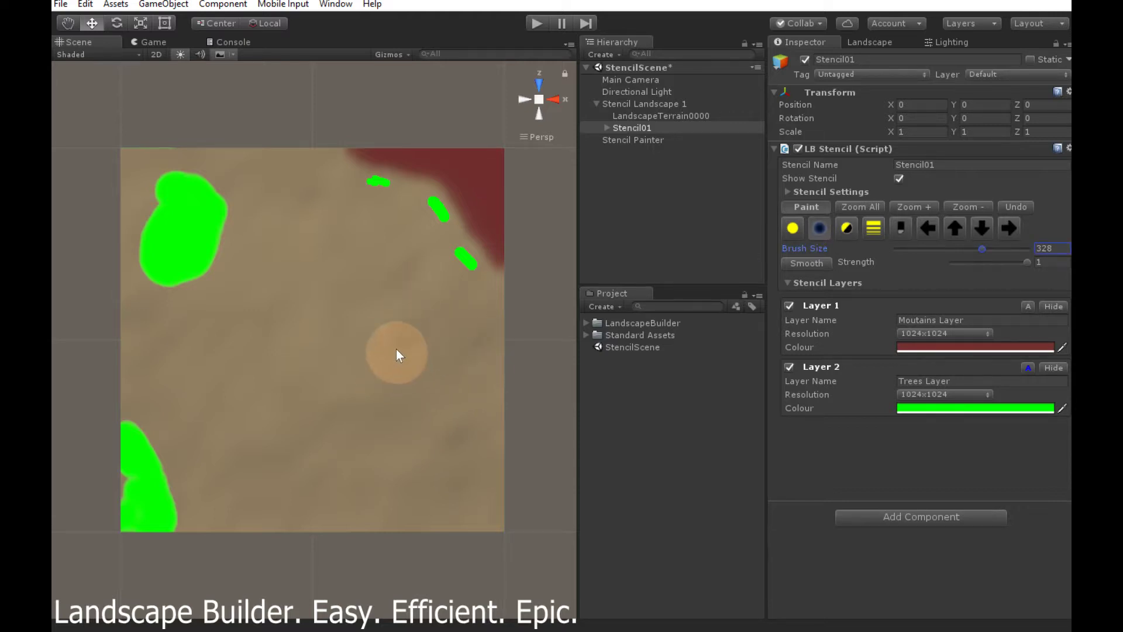
pyautogui.moveTo(381, 350)
pyautogui.mouseDown()
pyautogui.moveTo(388, 311)
pyautogui.moveTo(431, 316)
pyautogui.mouseUp()
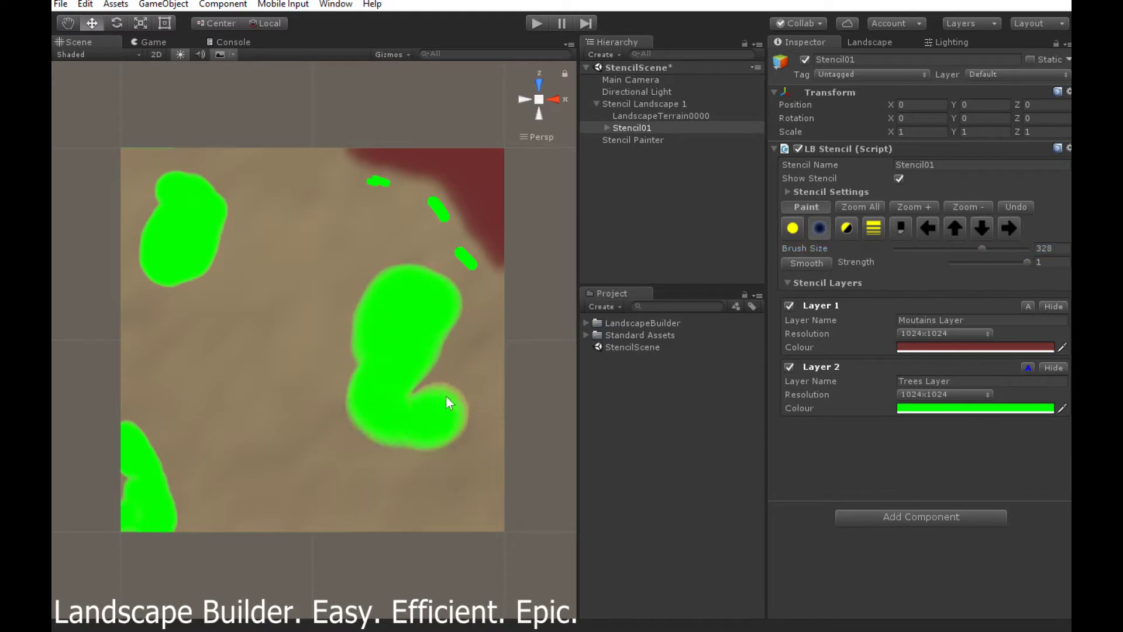
pyautogui.moveTo(449, 402); pyautogui.dragTo(460, 359)
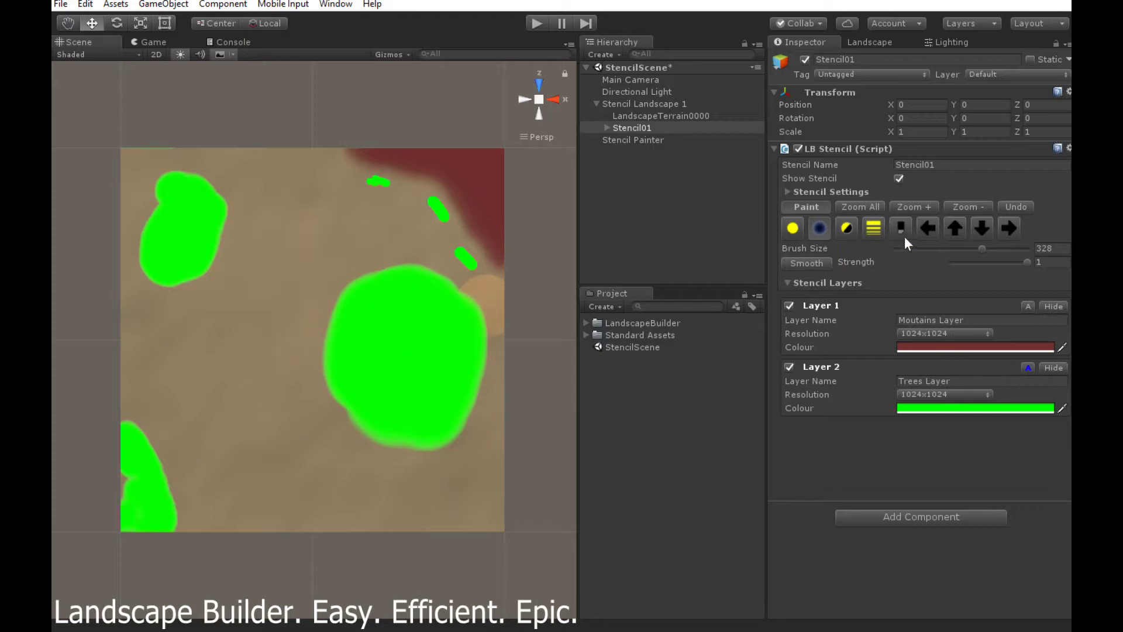
# - Erase a small clearing in the middle of the large tree patch with a brush size of 87
pyautogui.click(982, 248)
pyautogui.moveTo(976, 248); pyautogui.dragTo(916, 253)
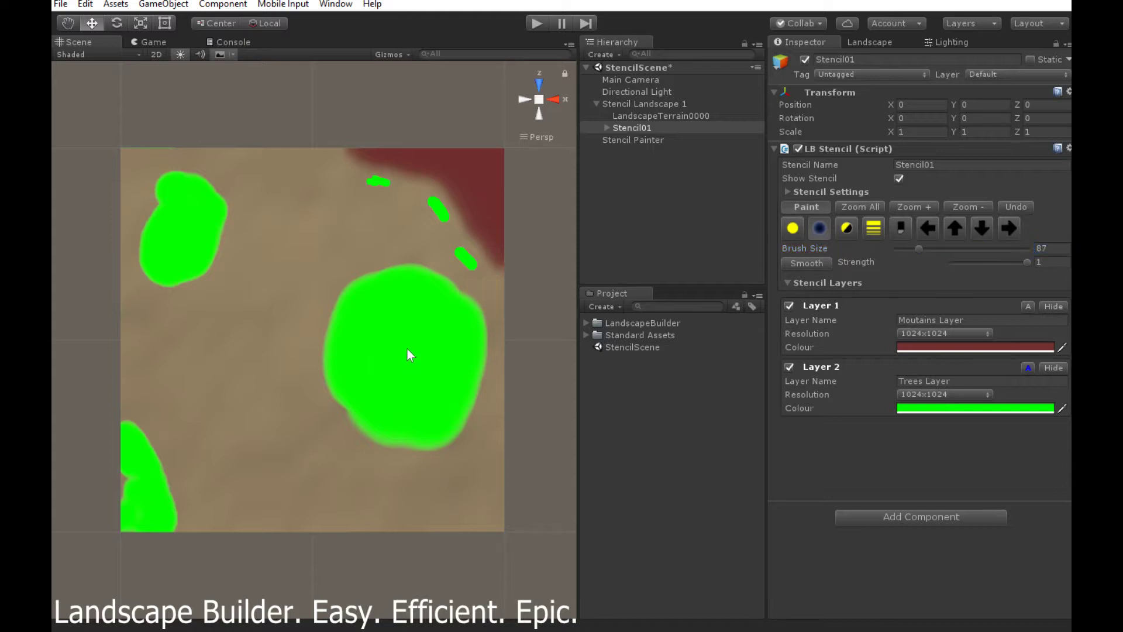
pyautogui.click(895, 230)
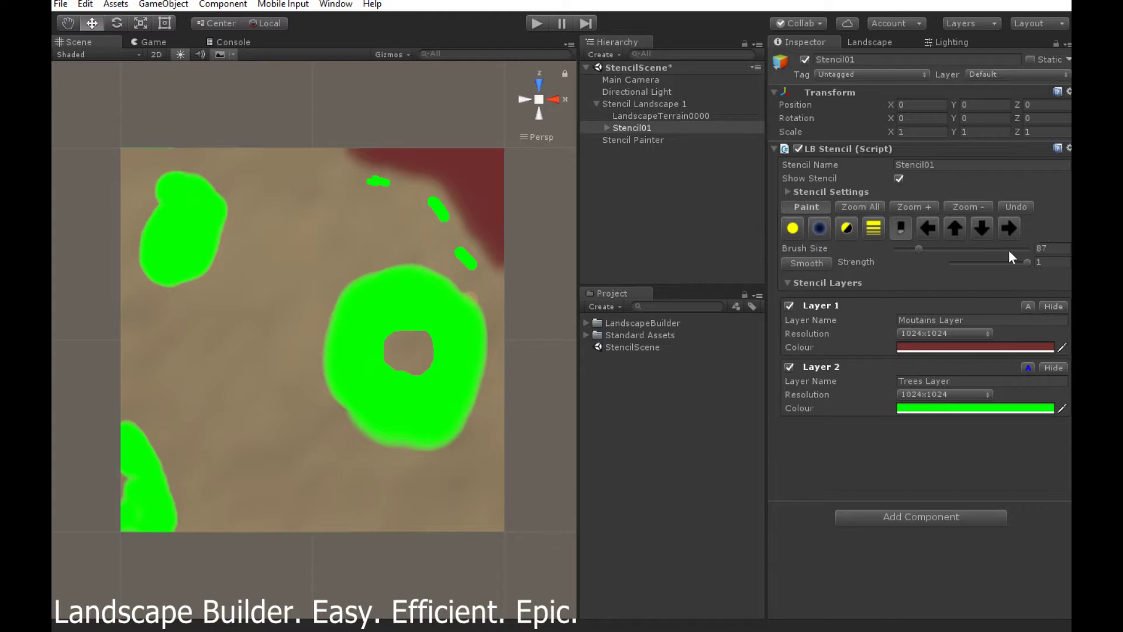
# - Erase three narrow paths from the clearing out to the large tree patch's edge with a brush size of 35
pyautogui.click(1045, 248)
pyautogui.write('35')
pyautogui.click(910, 207)
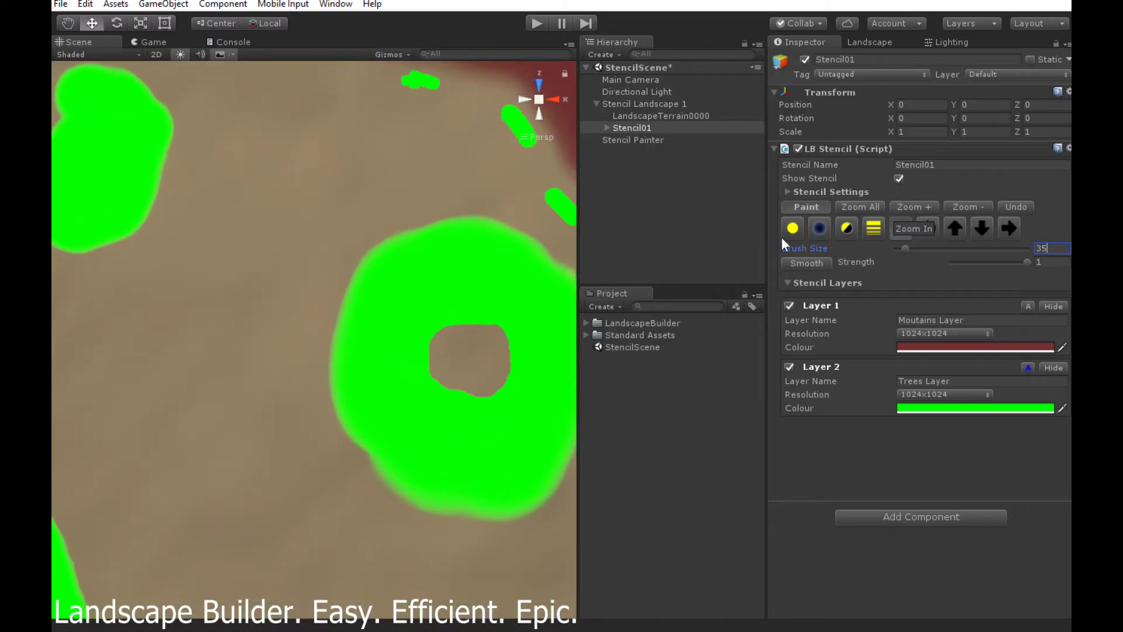
pyautogui.click(1005, 228)
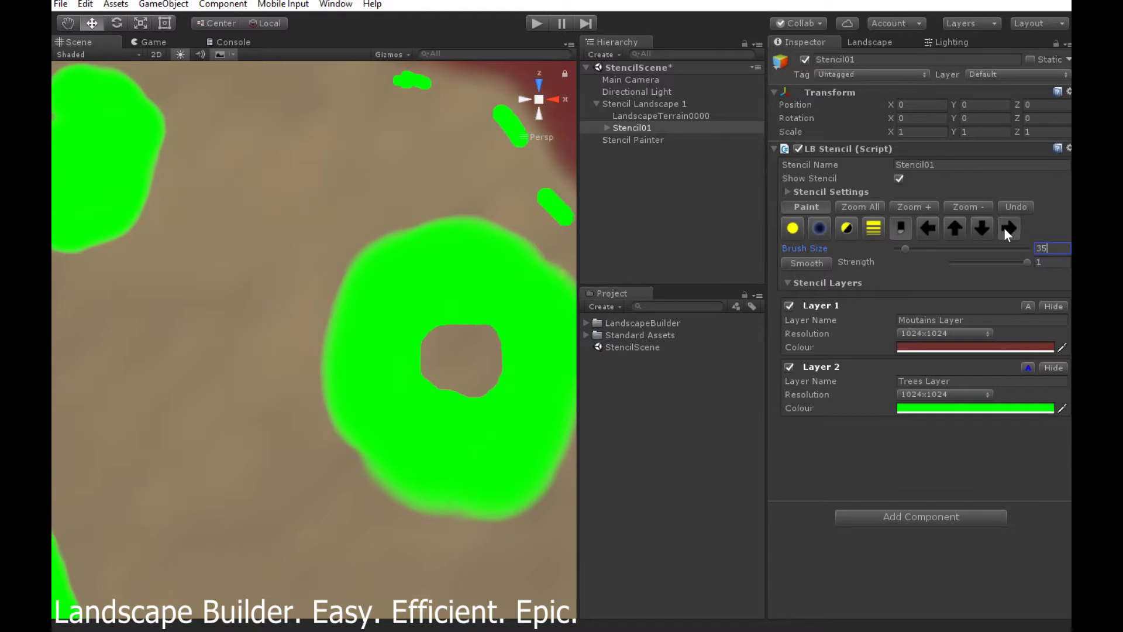
pyautogui.click(1005, 228)
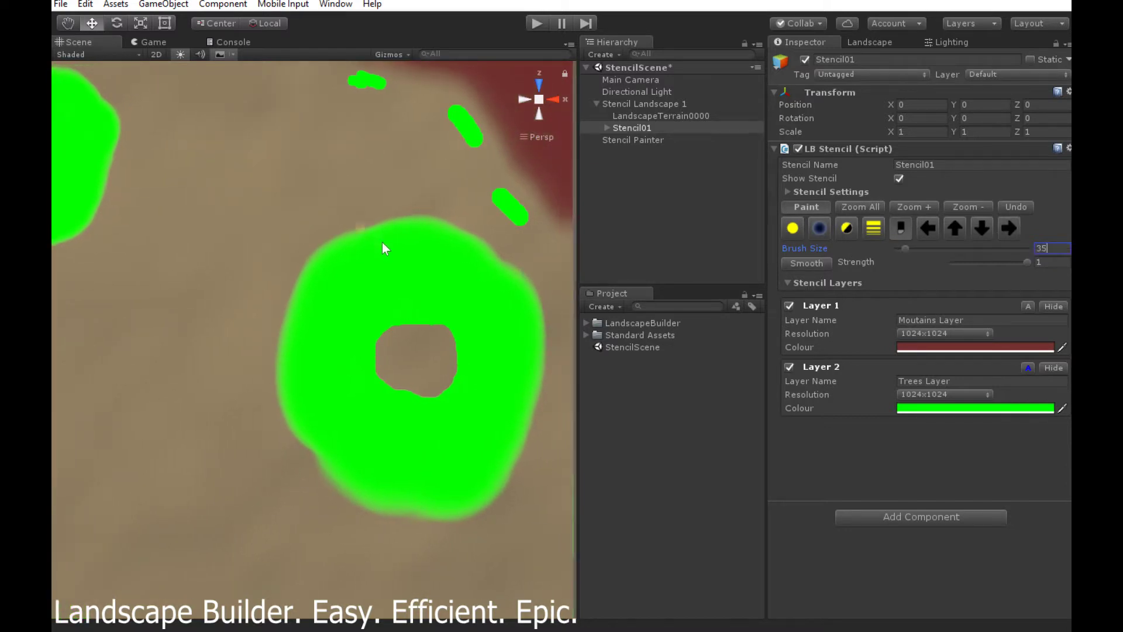
pyautogui.press('Return')
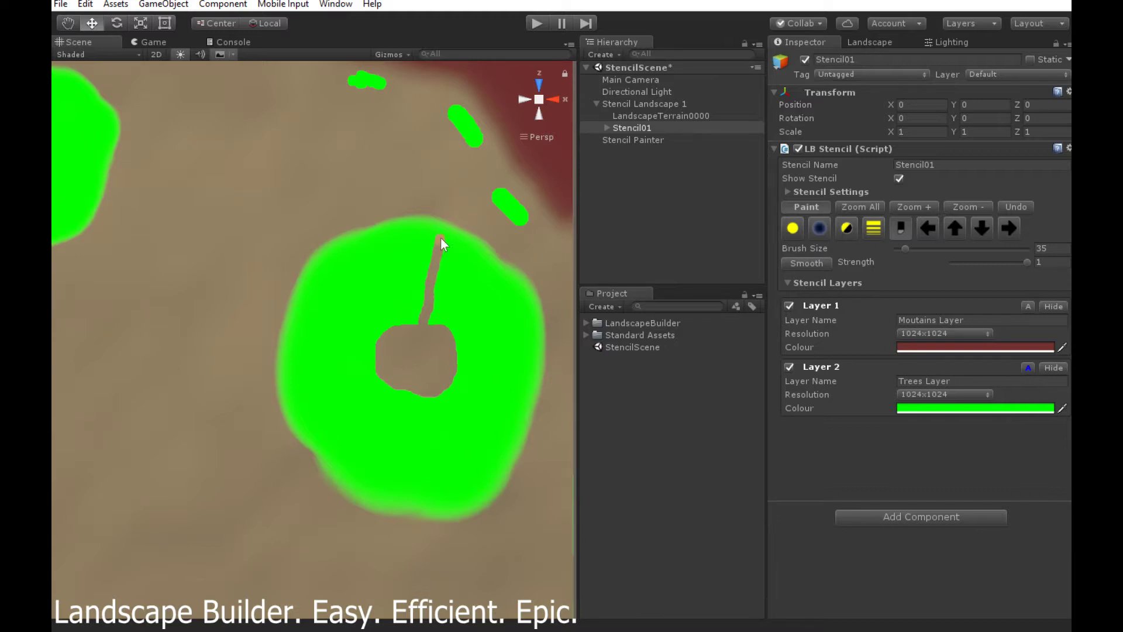
pyautogui.click(449, 220)
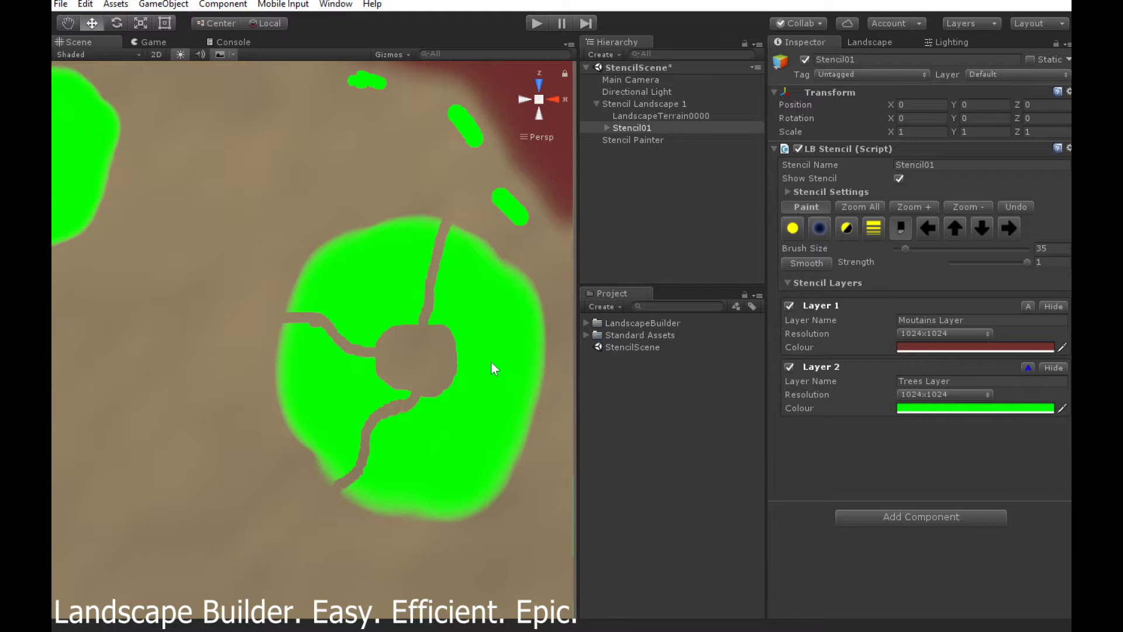
# - Stop painting, save the stencil maps with the Moutains Layer disabled, overwriting Trees Layer.png, and hide the stencil
pyautogui.click(822, 209)
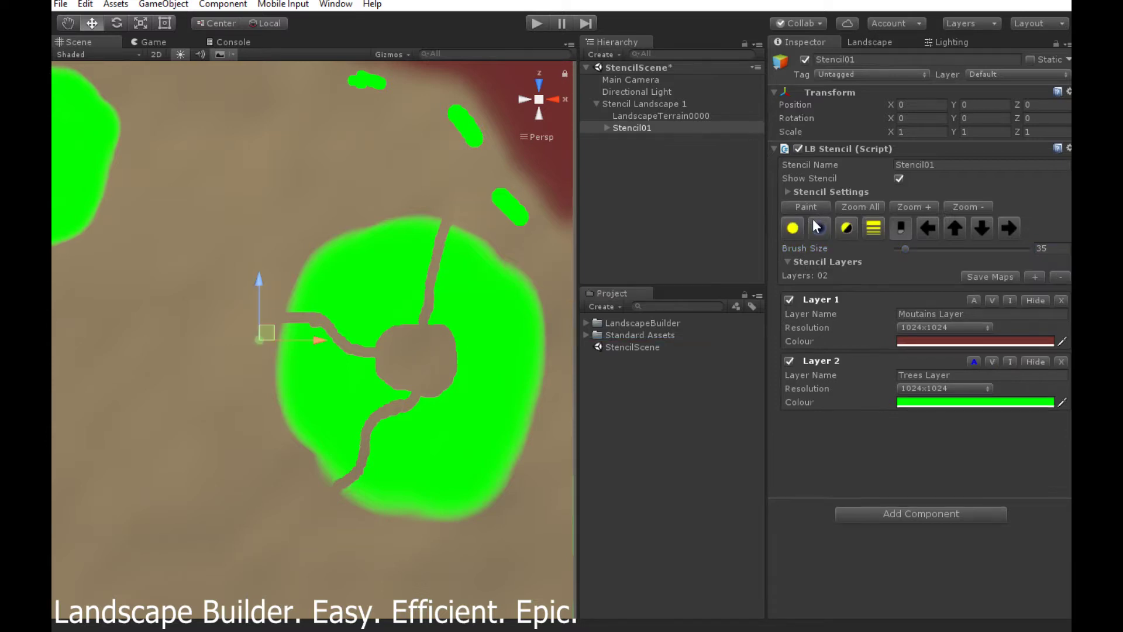
pyautogui.click(866, 208)
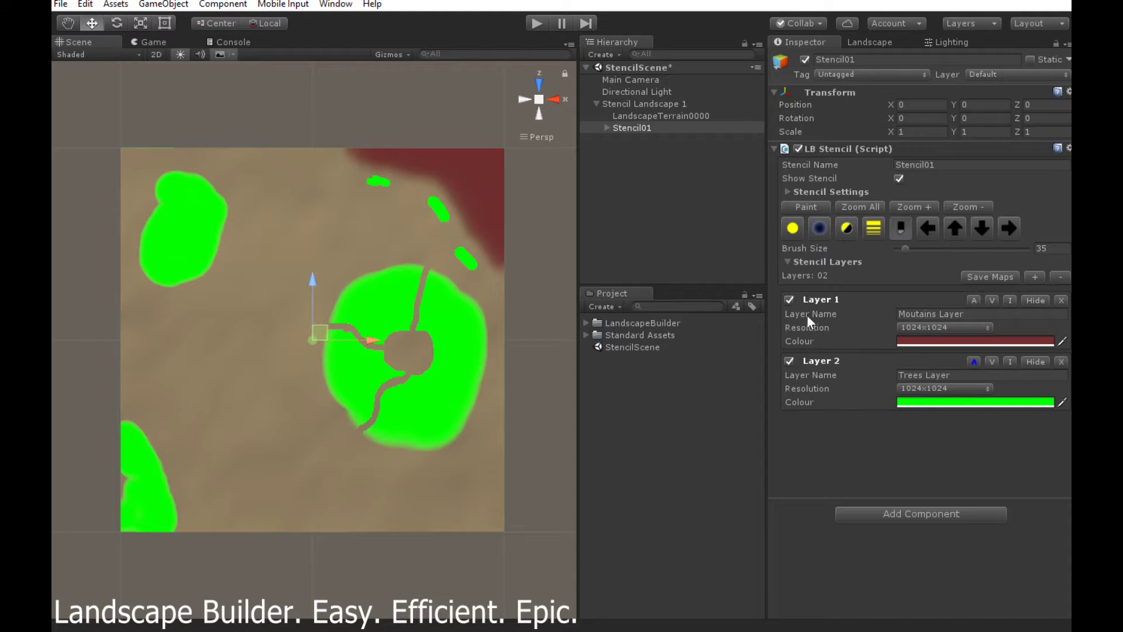
pyautogui.click(789, 299)
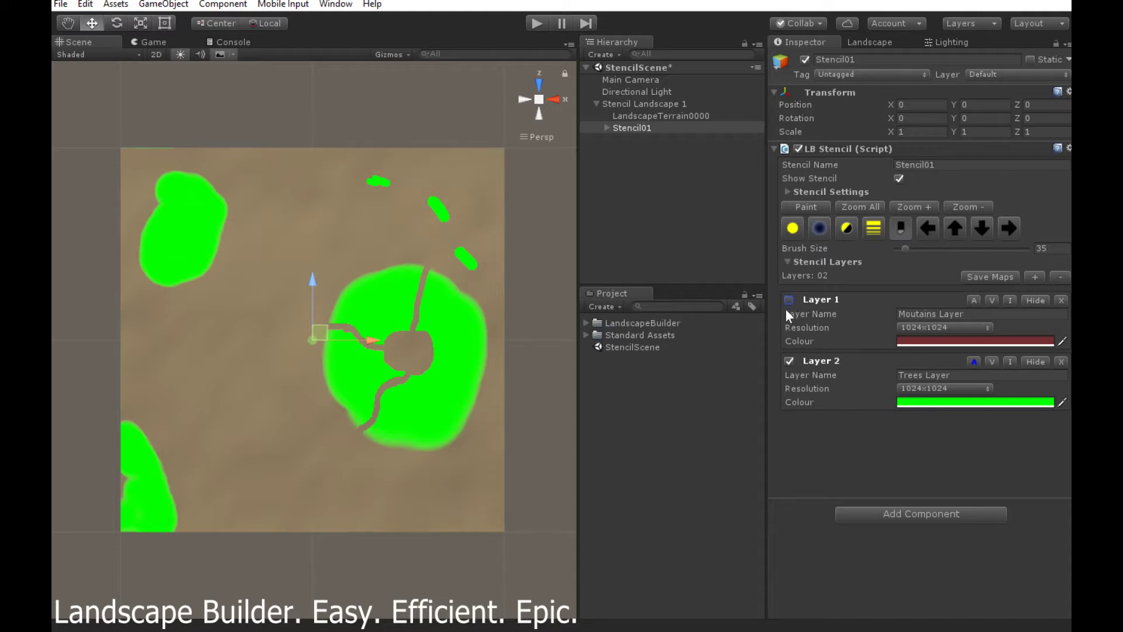
pyautogui.click(1002, 277)
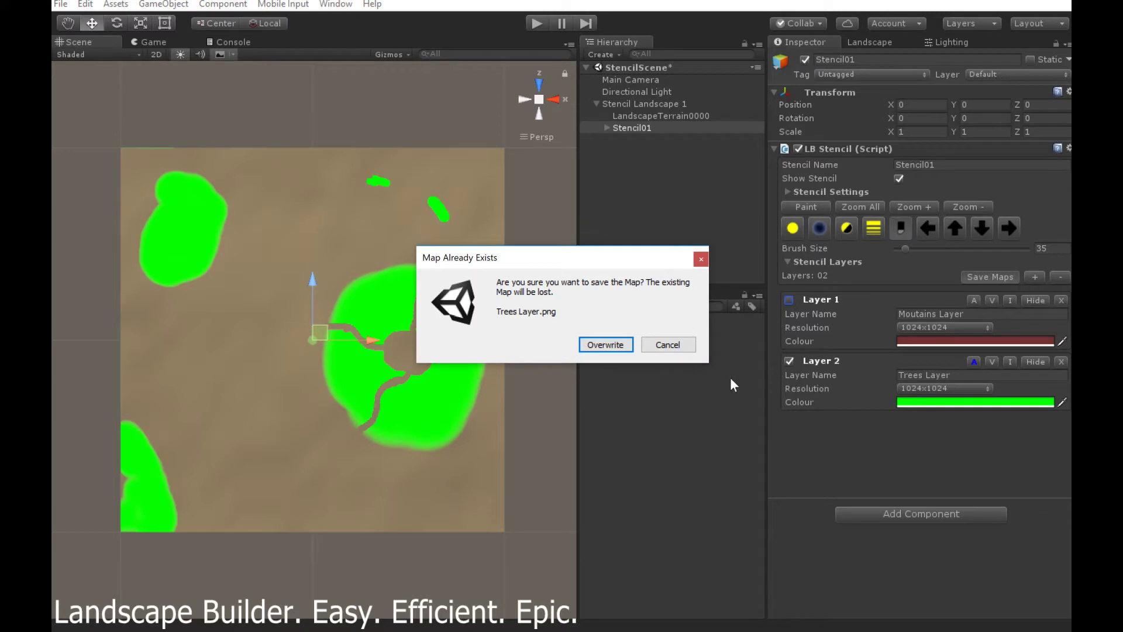
pyautogui.click(592, 346)
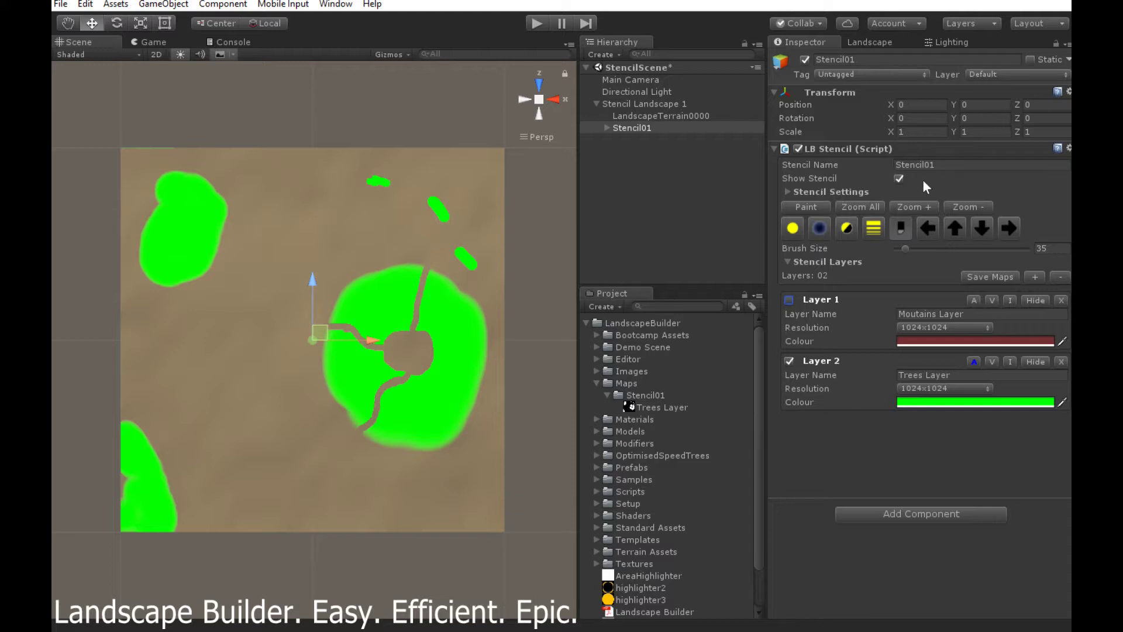
pyautogui.click(897, 178)
# - Add a second topography layer with the Mountain Peaks Additive preset and a noise tile size of 2000
pyautogui.click(930, 62)
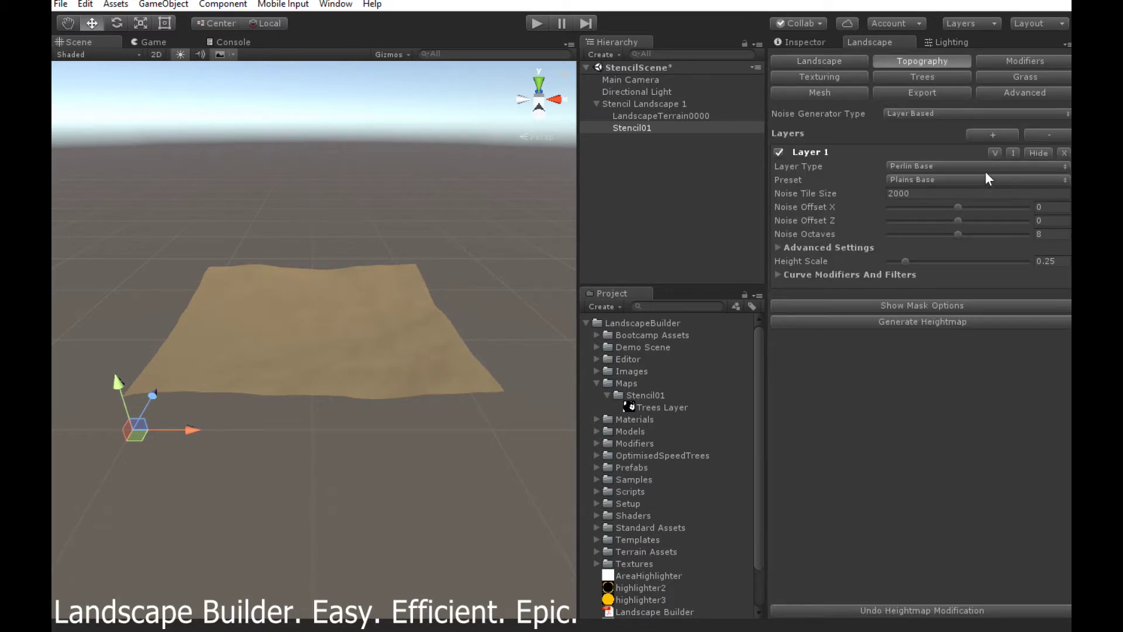
pyautogui.click(1039, 153)
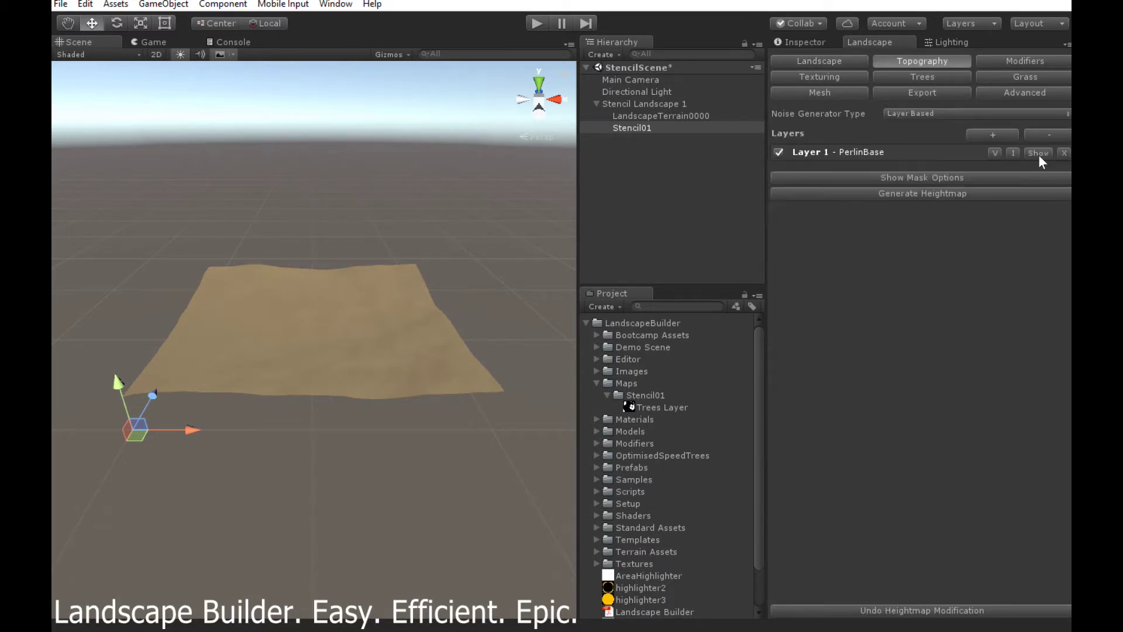
pyautogui.click(985, 136)
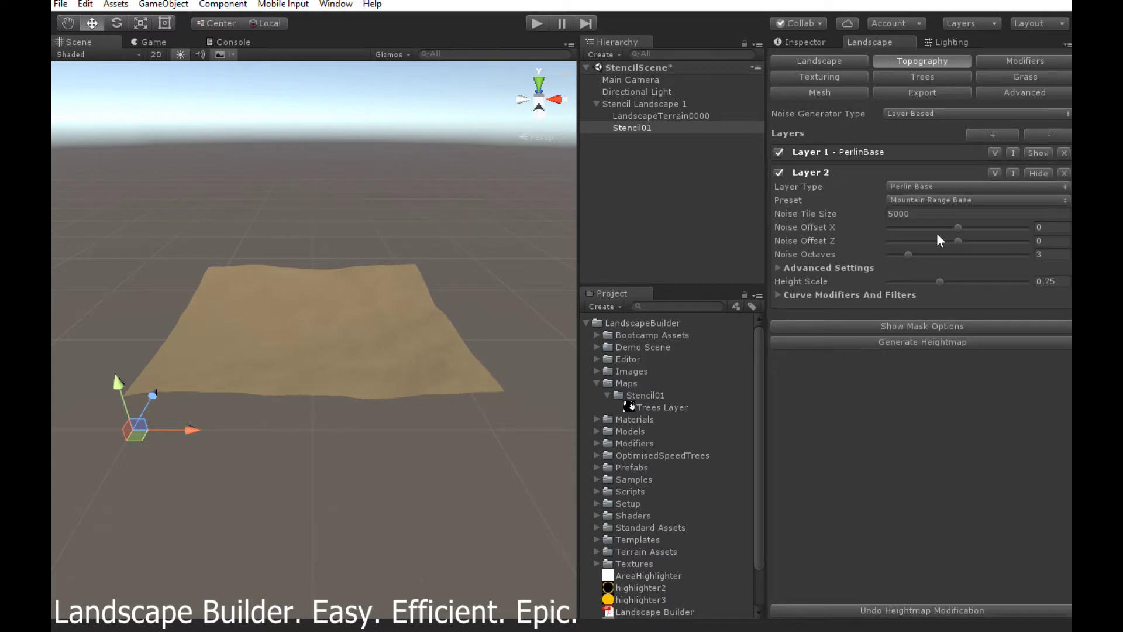
pyautogui.click(949, 200)
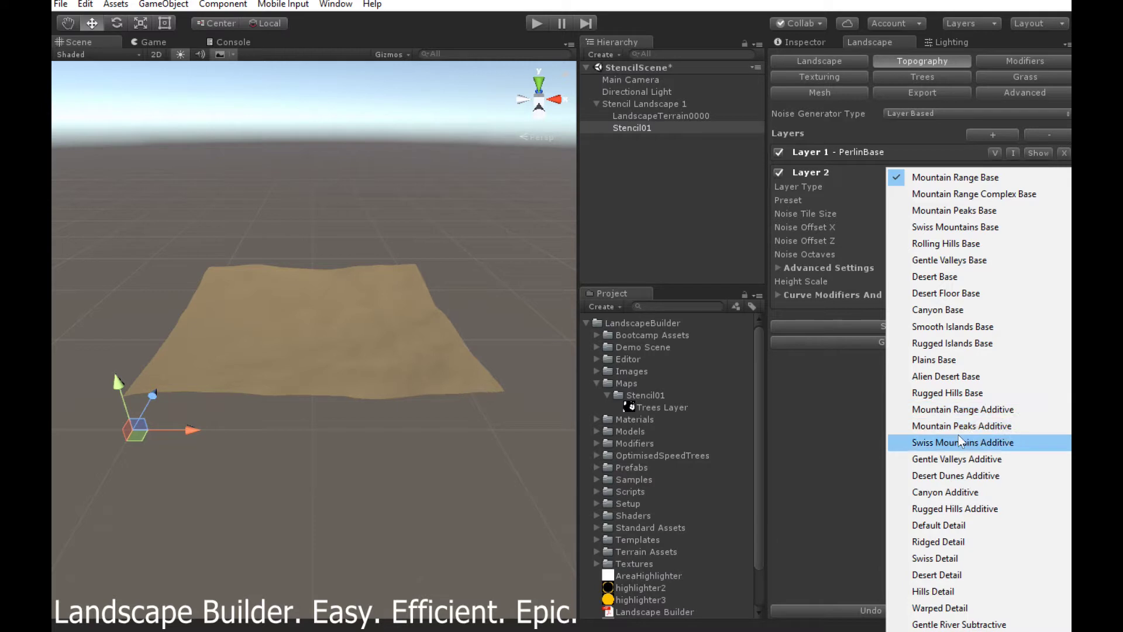
pyautogui.click(975, 427)
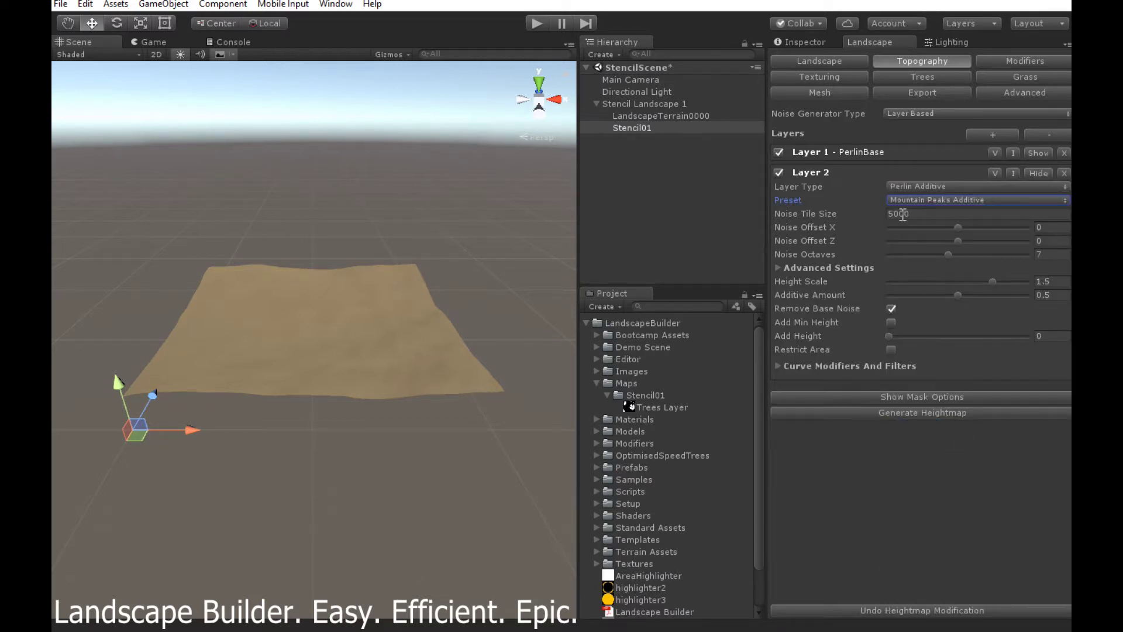
pyautogui.click(946, 217)
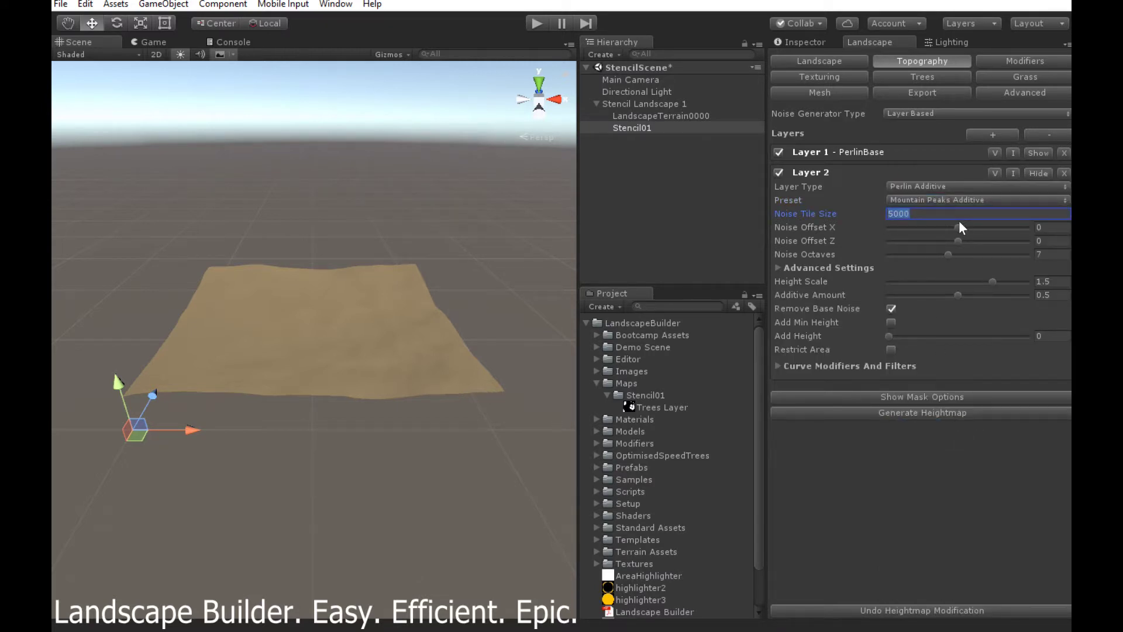
pyautogui.write('2000')
# - Set Layer 2's additive amount to 1 and add a Stencil Layer filter using the Moutains Layer of Stencil01
pyautogui.click(778, 367)
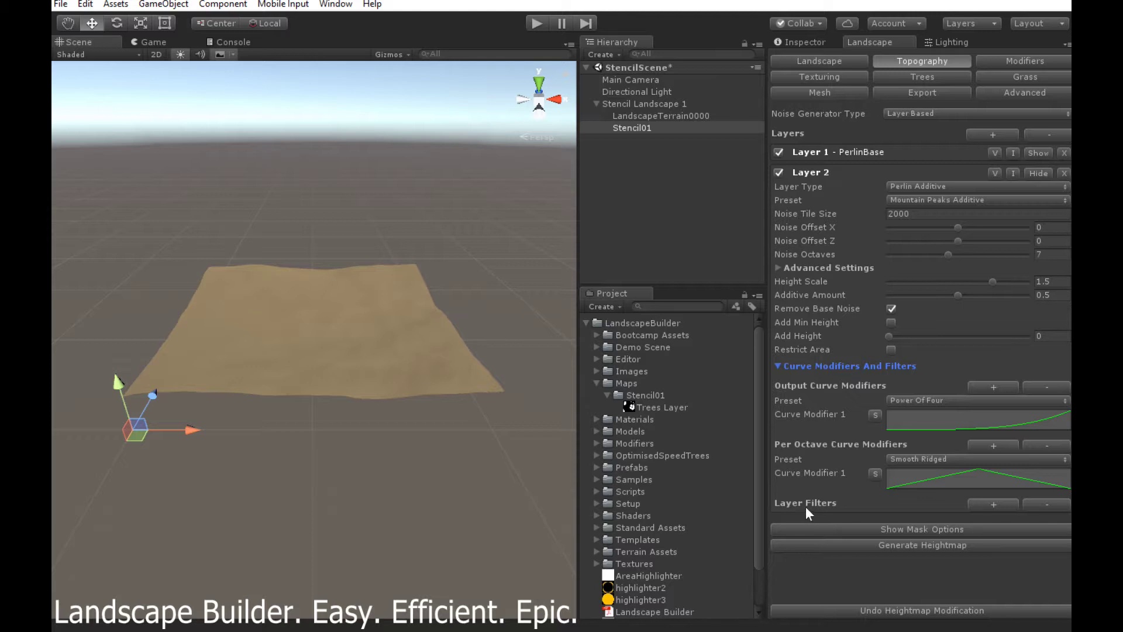
pyautogui.click(1000, 504)
pyautogui.scroll(-3, 797, 488)
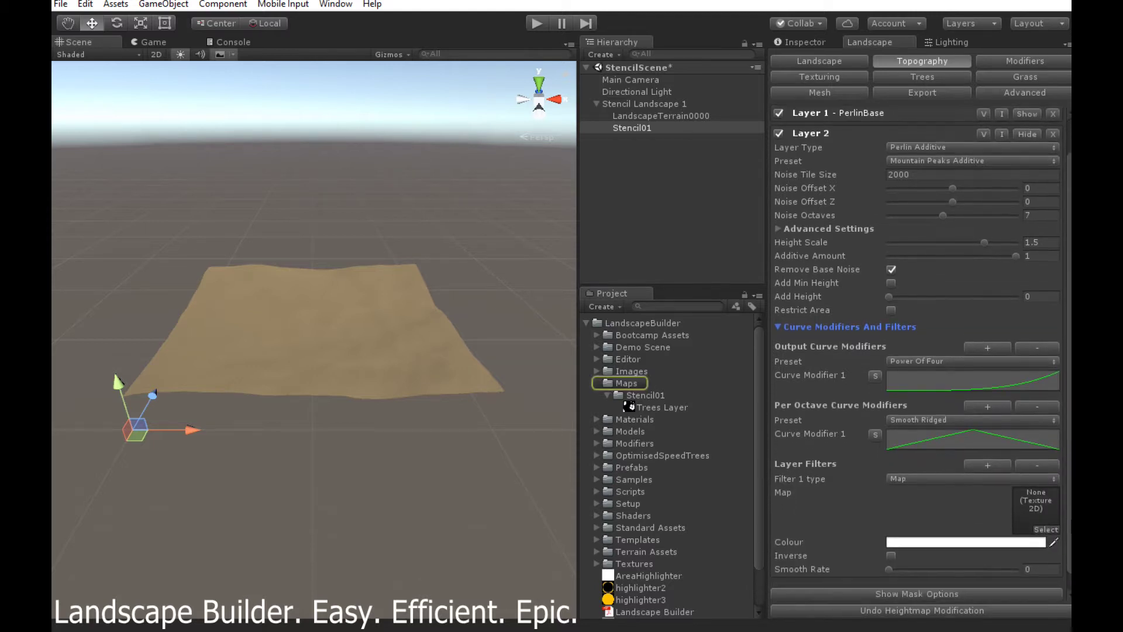
pyautogui.click(903, 464)
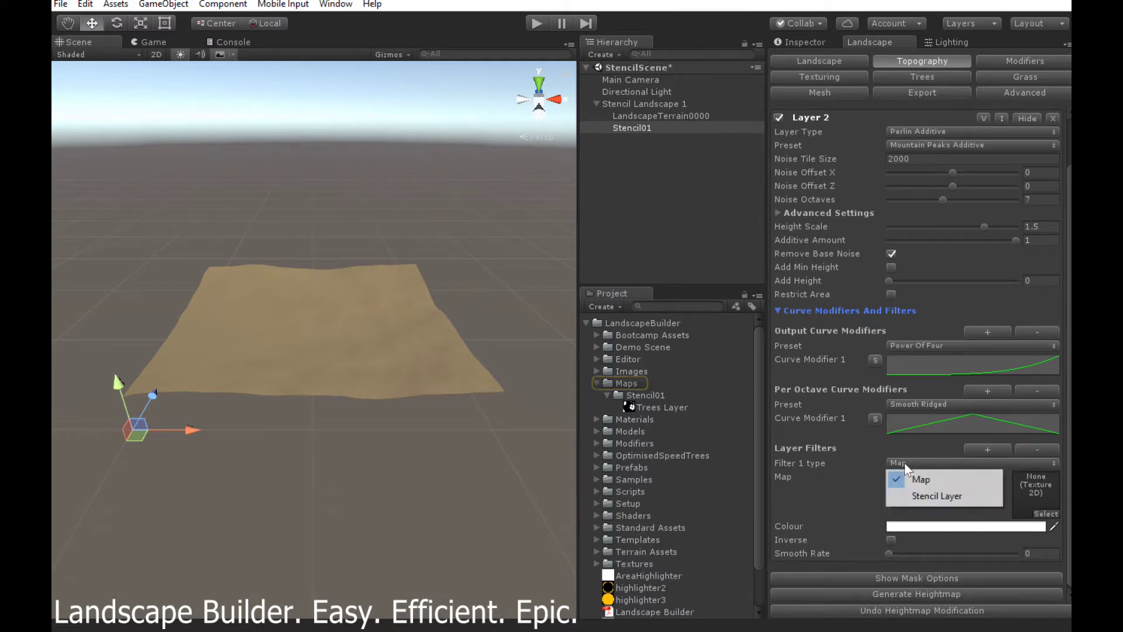
pyautogui.click(920, 497)
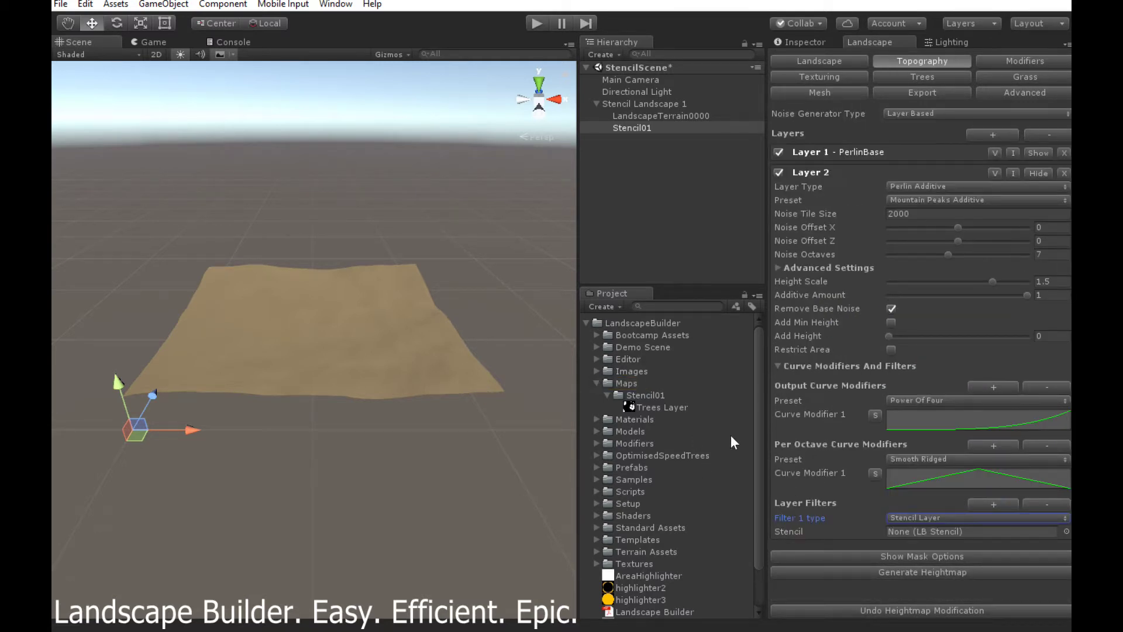
pyautogui.click(1066, 531)
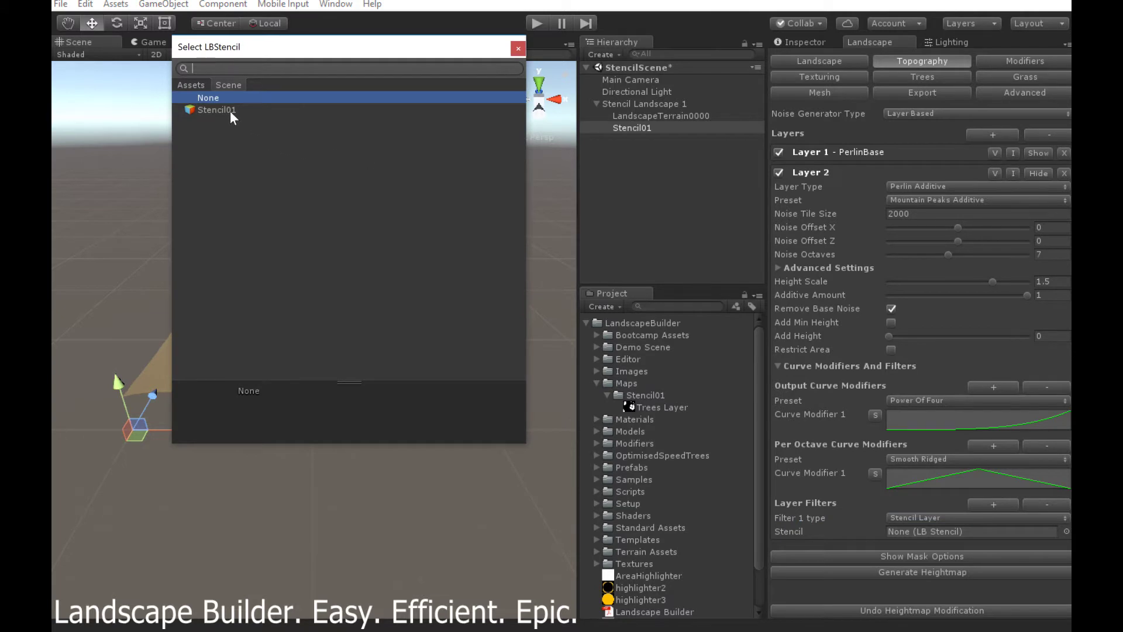
pyautogui.doubleClick(230, 111)
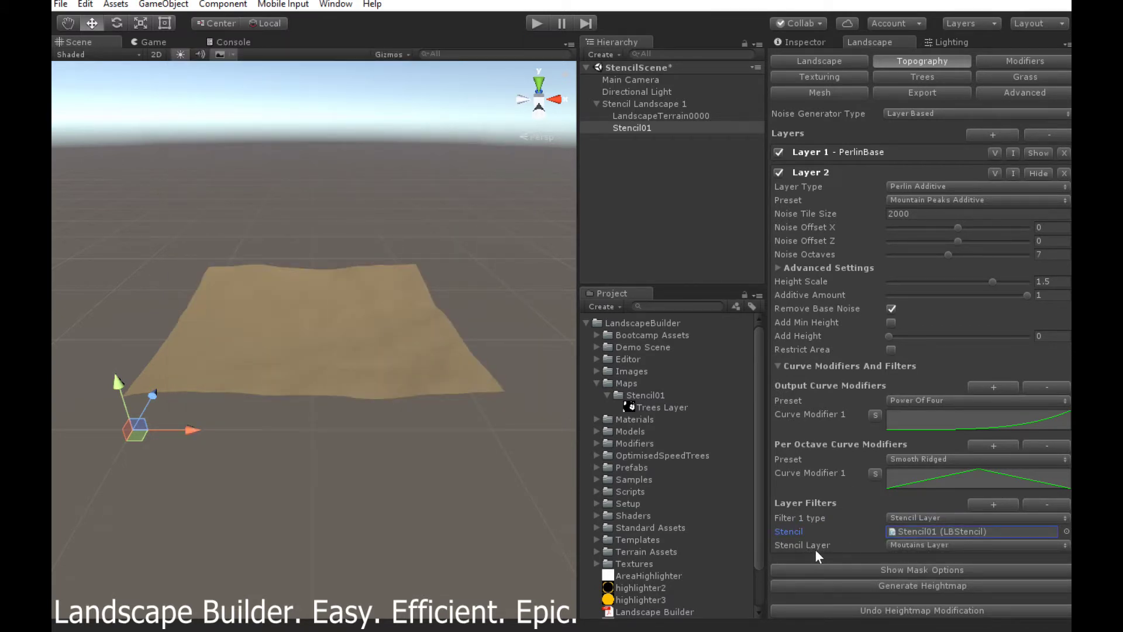
pyautogui.click(946, 545)
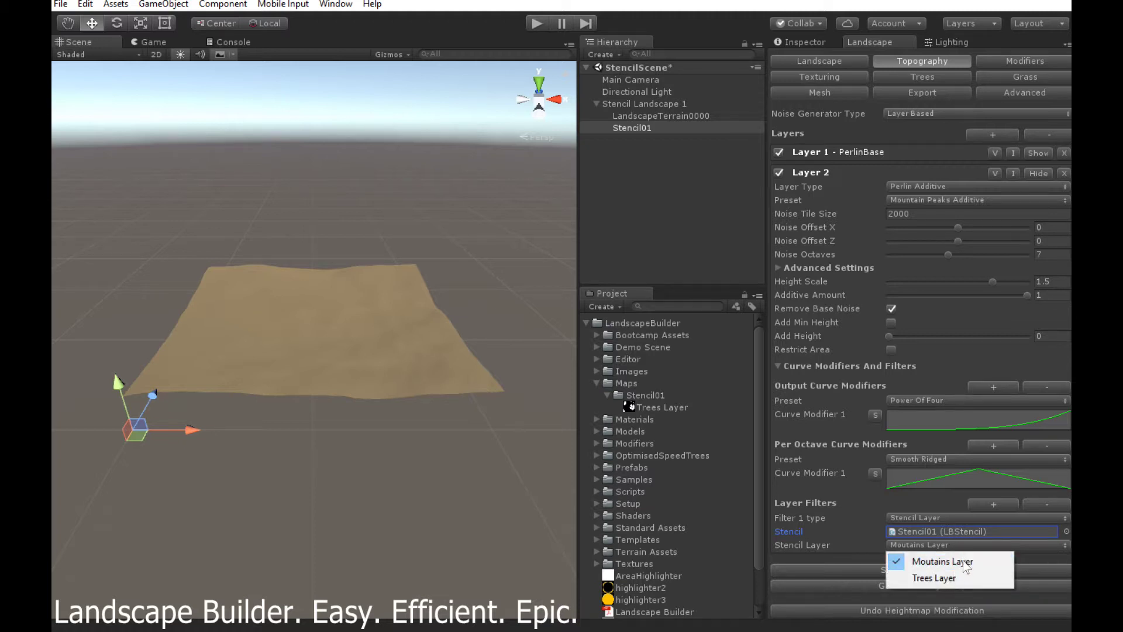
pyautogui.click(957, 560)
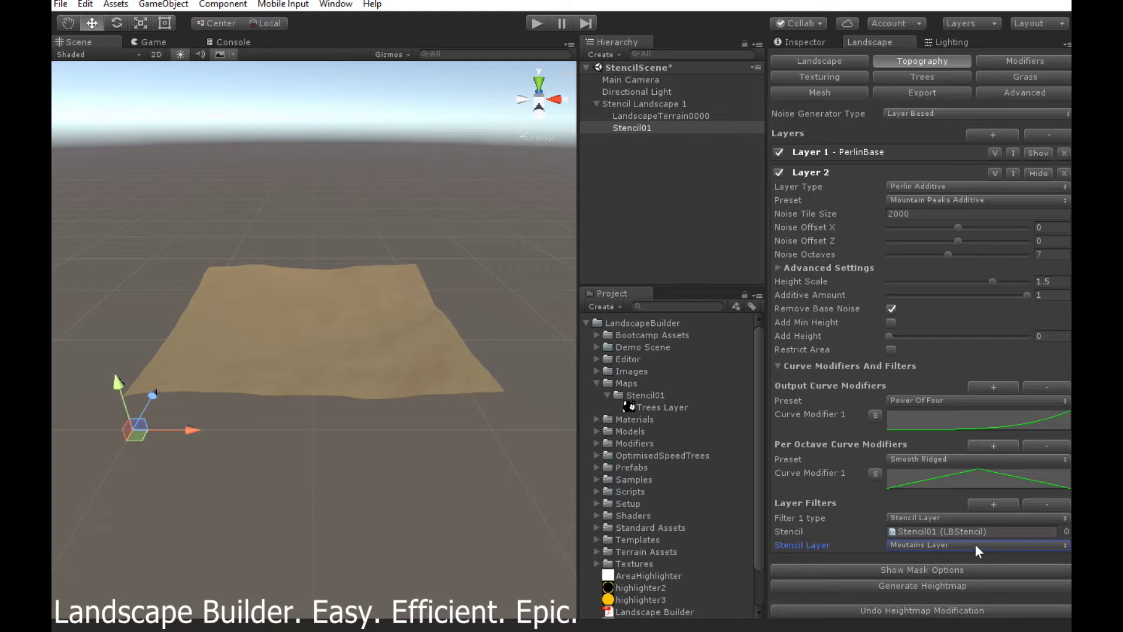
# - Generate the heightmap from both topography layers and inspect the stencilled mountain corner up close
pyautogui.click(922, 585)
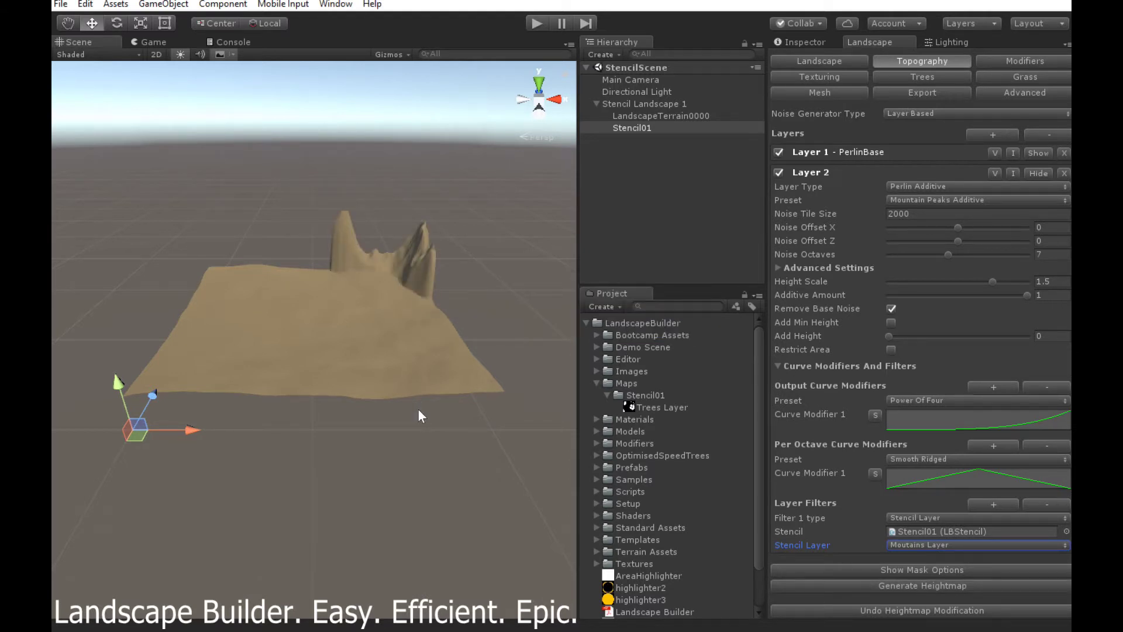
pyautogui.scroll(3, 419, 414)
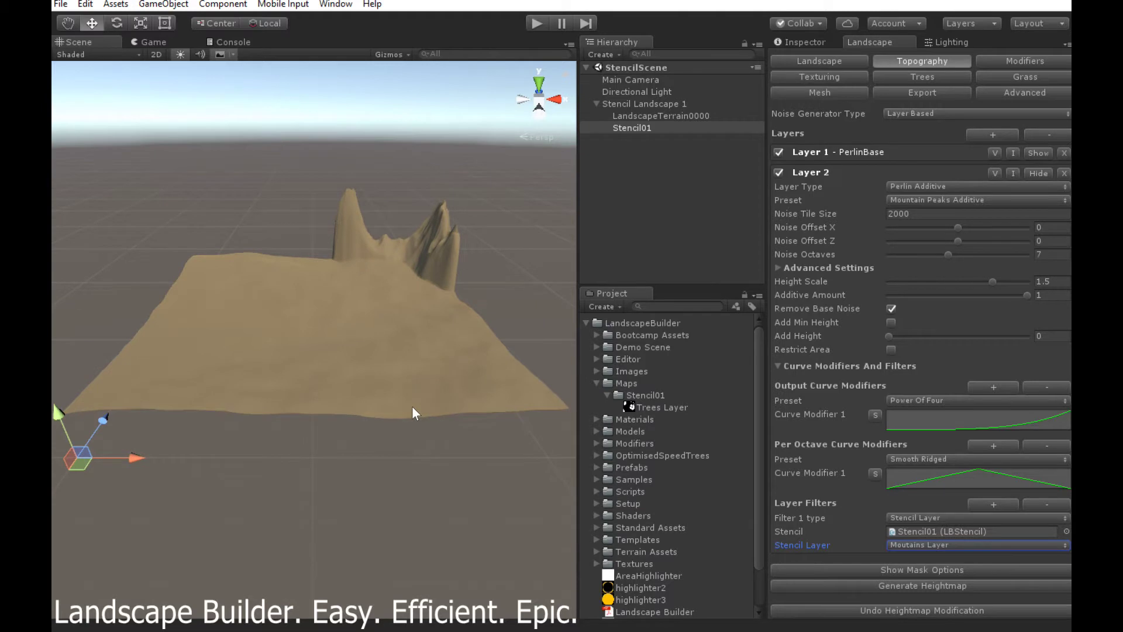
pyautogui.scroll(4, 412, 406)
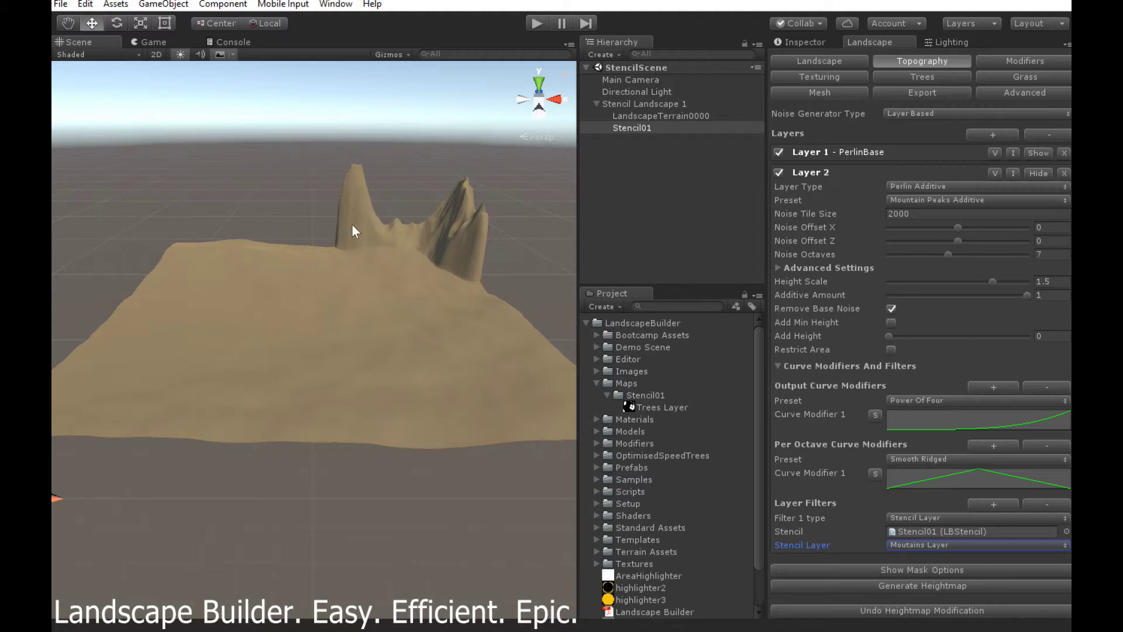
# - Show Stencil01 with the Moutains Layer enabled as the active layer, and set the smoothing brush size to 164
pyautogui.click(807, 42)
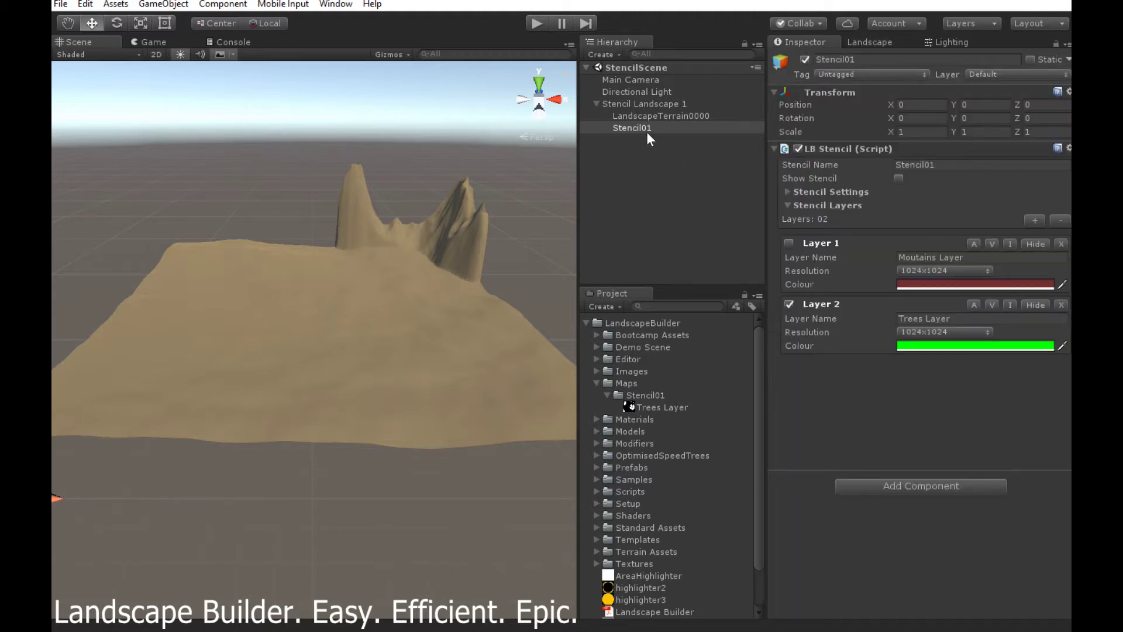
pyautogui.click(899, 178)
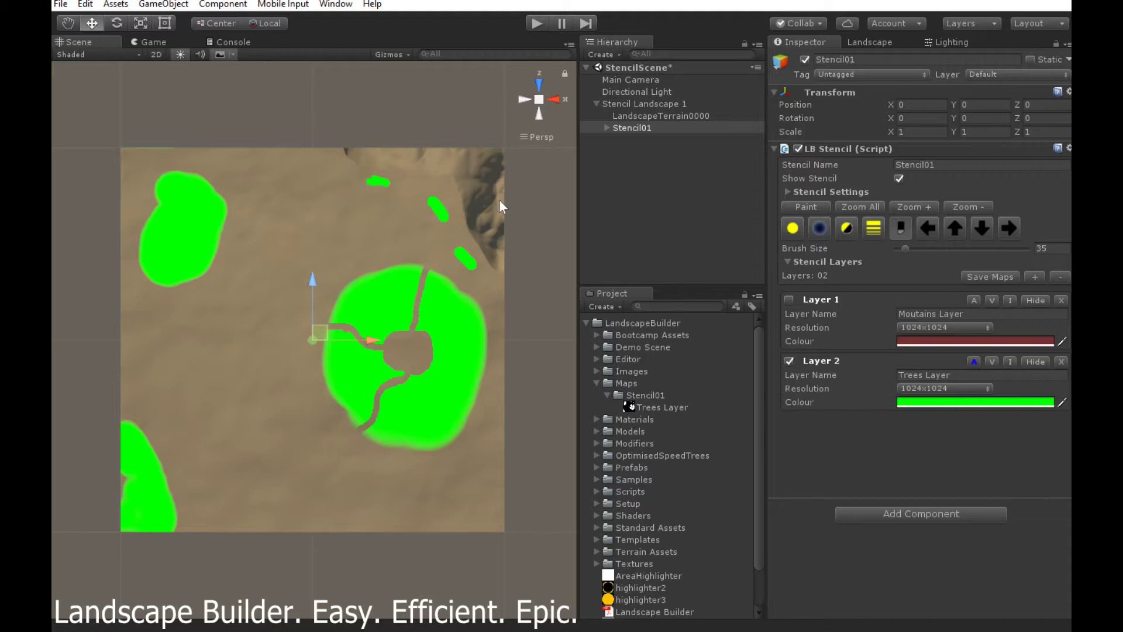
pyautogui.click(975, 300)
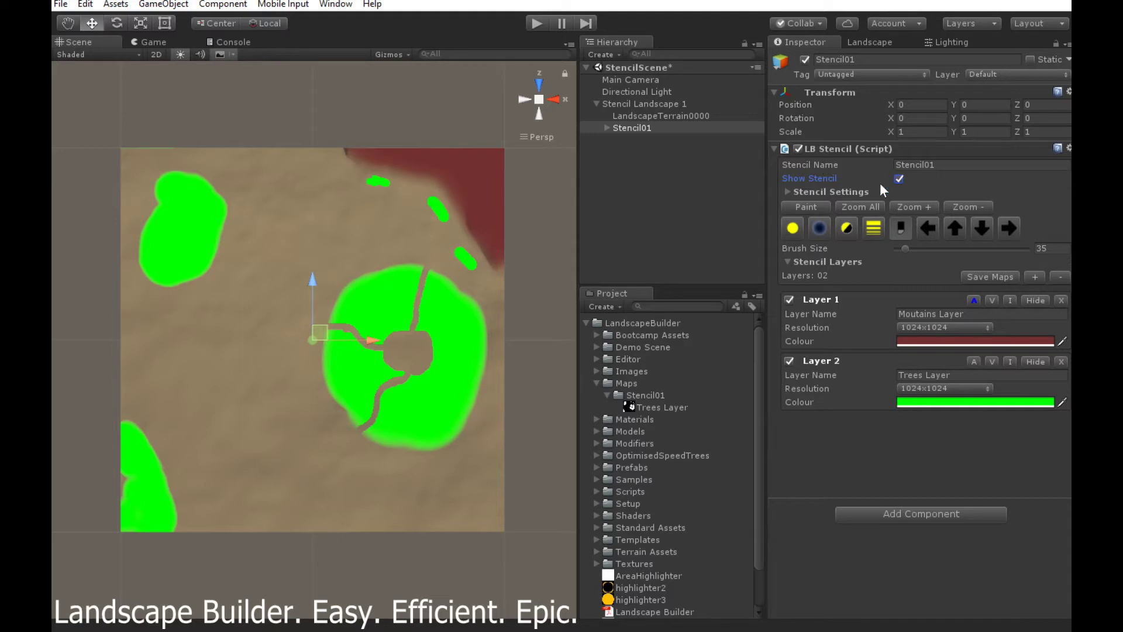
pyautogui.click(873, 227)
pyautogui.moveTo(907, 249); pyautogui.dragTo(939, 247)
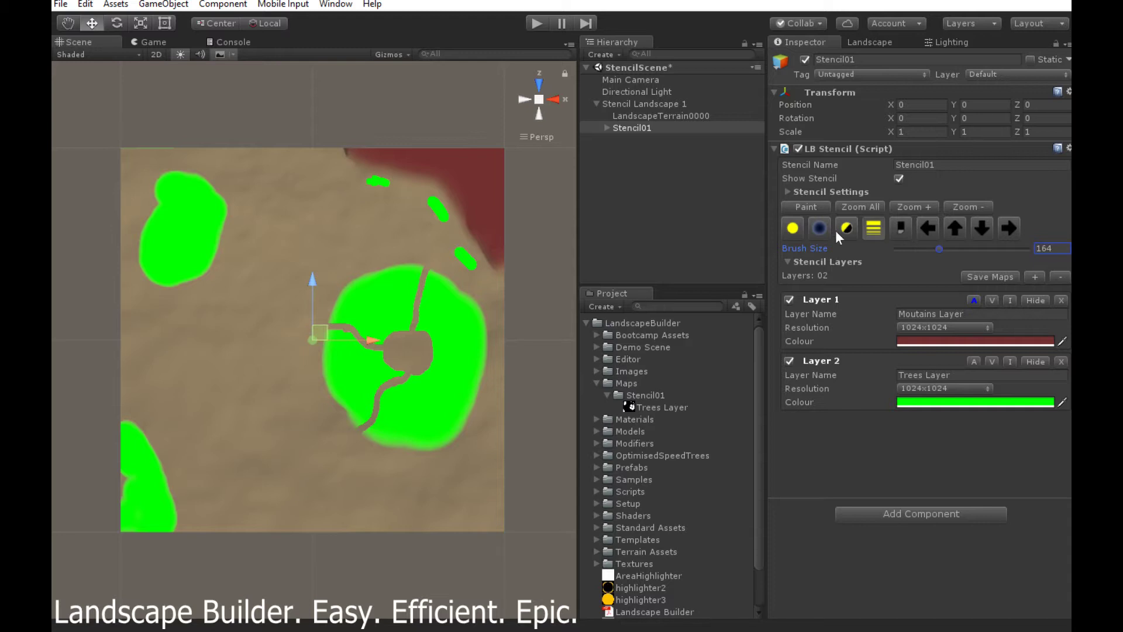
# - Smooth the painted edge of the Moutains Layer, finishing with a brush size of 30, and regenerate the heightmap
pyautogui.click(807, 207)
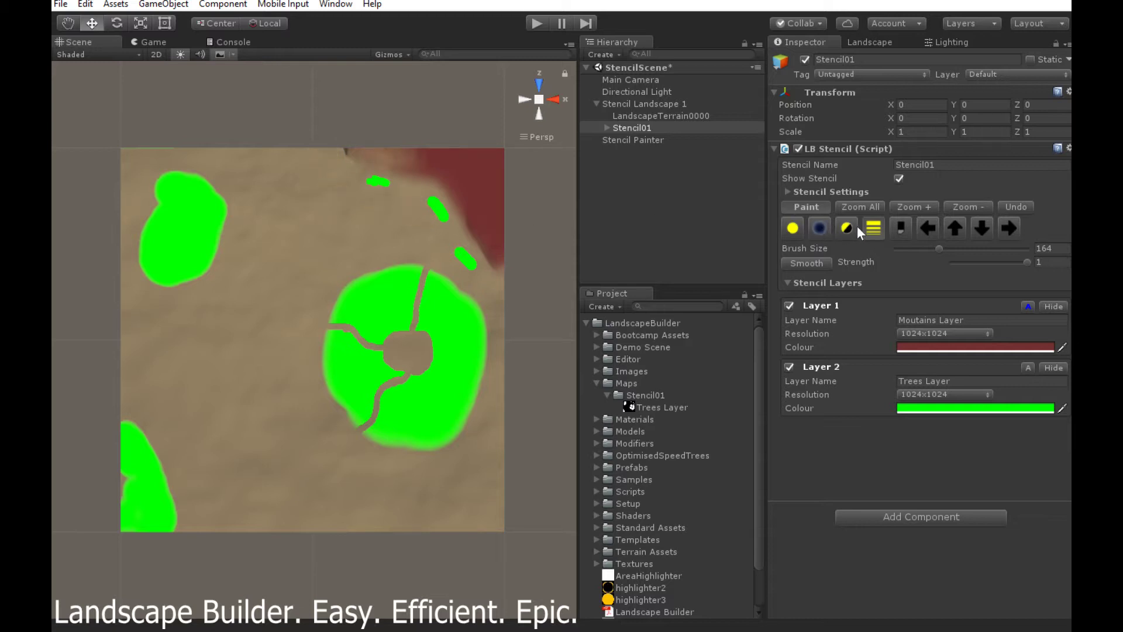
pyautogui.click(904, 248)
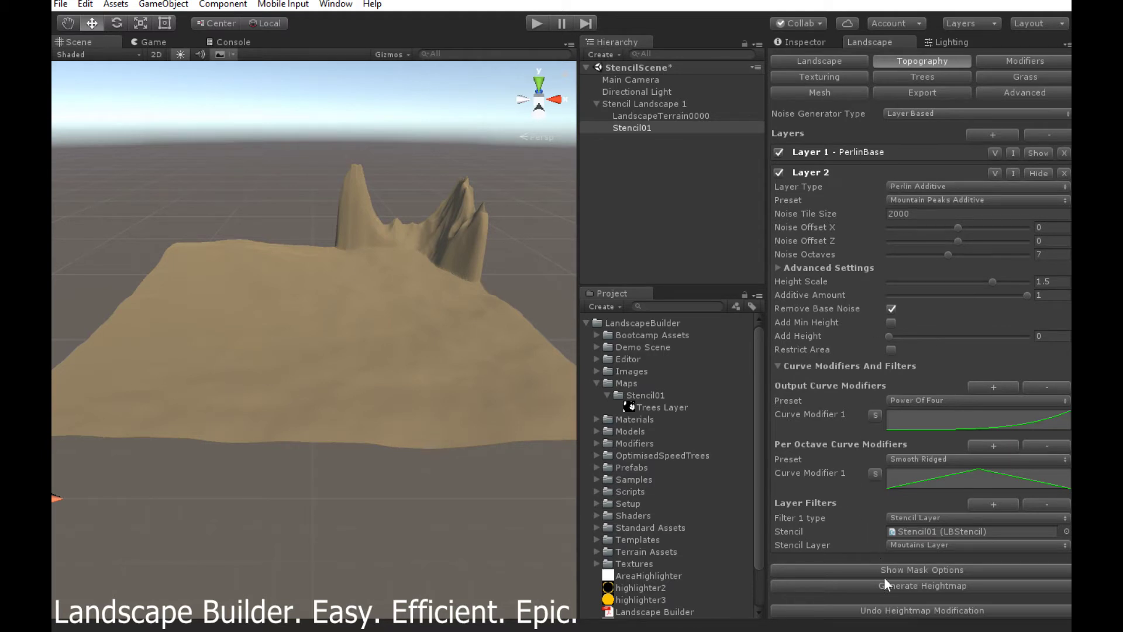
pyautogui.click(911, 586)
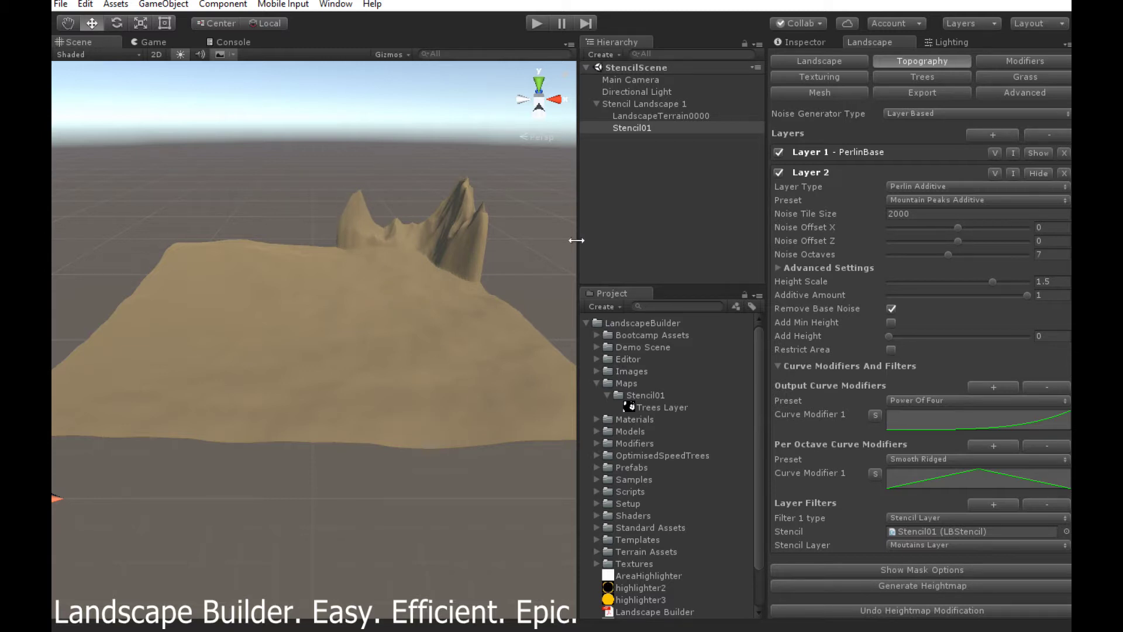
# - Smooth the Moutains Layer edge again with an enlarged brush, then regenerate the heightmap and save the scene
pyautogui.click(811, 43)
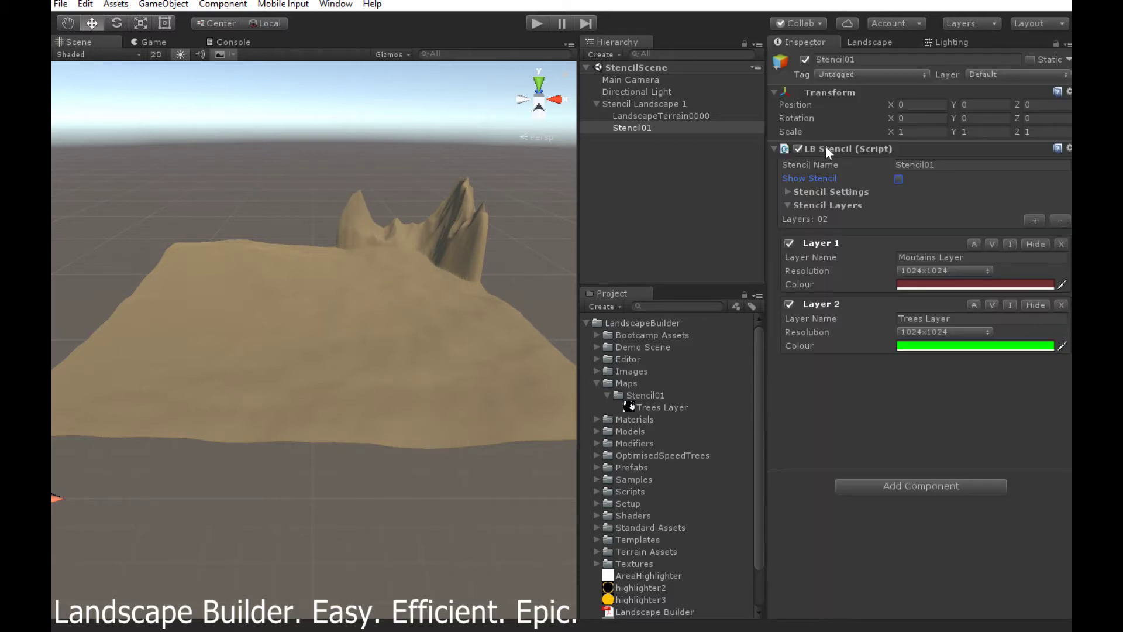
pyautogui.click(898, 179)
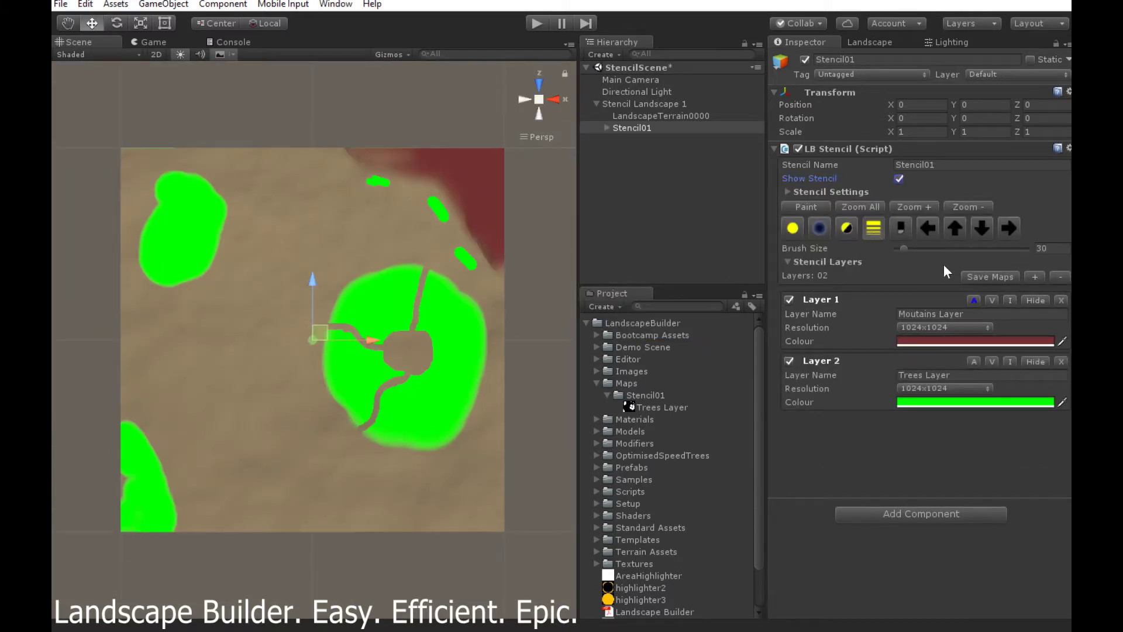
pyautogui.moveTo(901, 249); pyautogui.dragTo(931, 250)
pyautogui.click(821, 209)
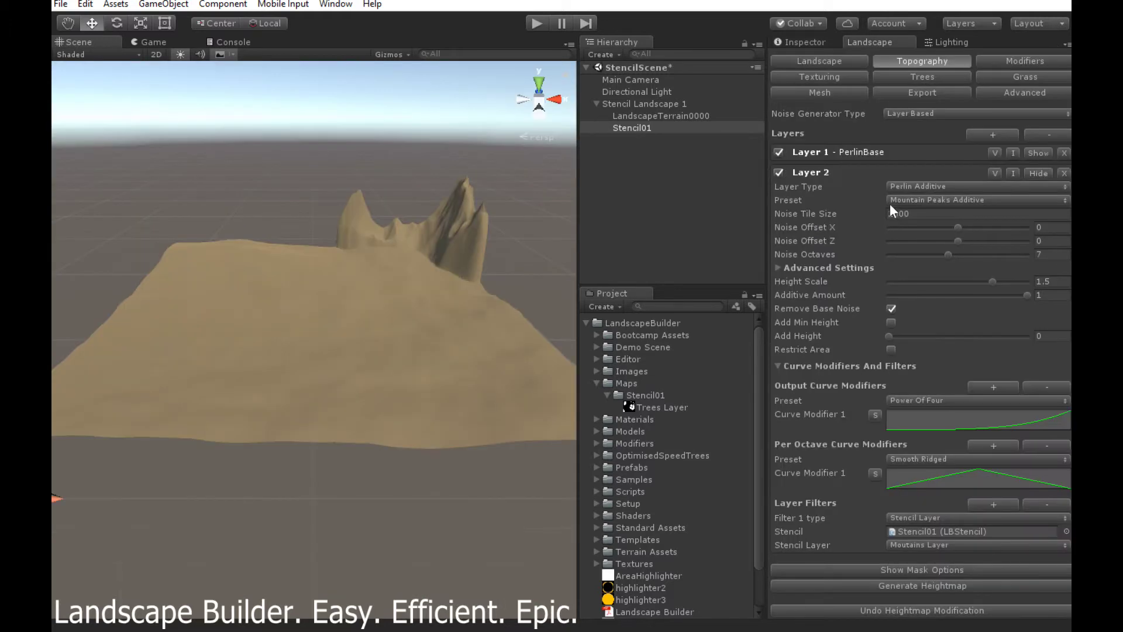
pyautogui.click(950, 586)
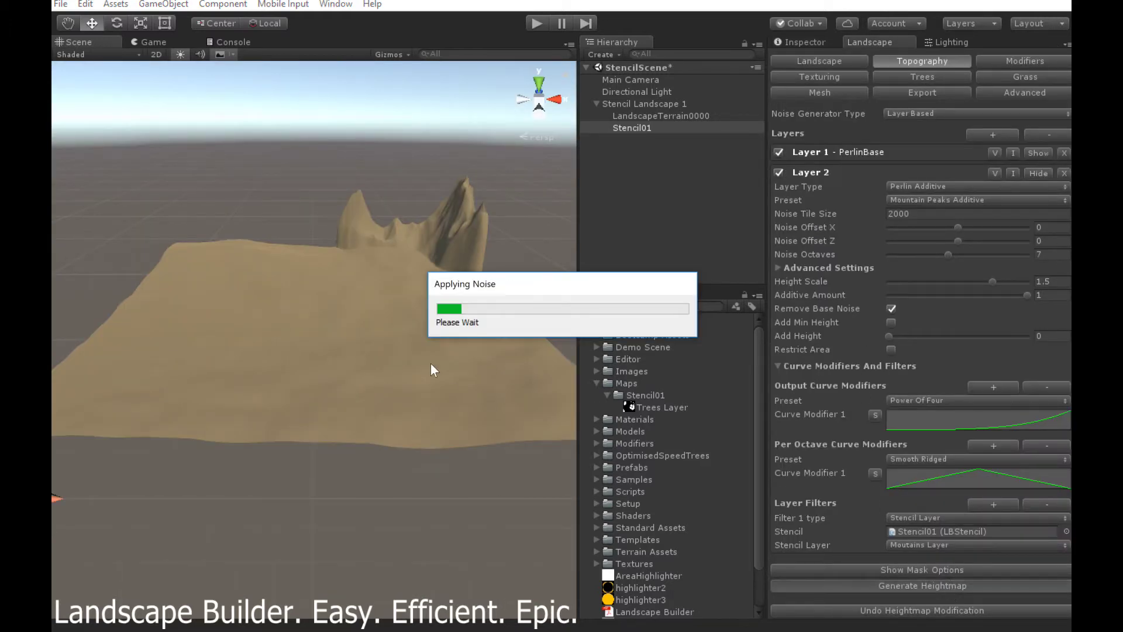
pyautogui.hotkey('ctrl', 's')
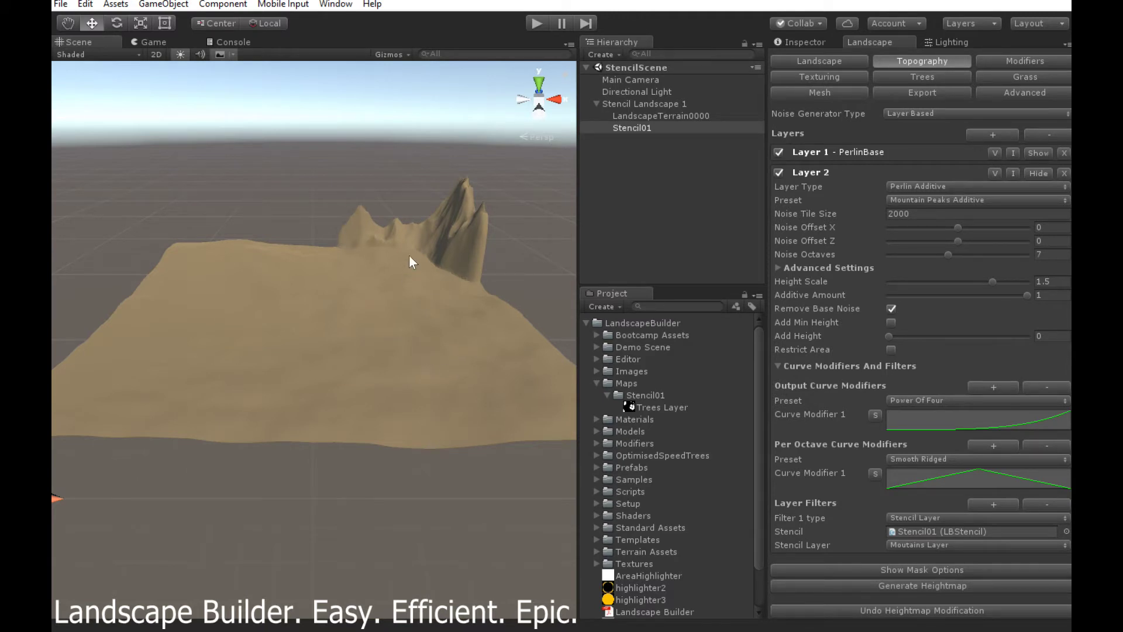
# - Add a tree type that uses the Broadleaf_Desktop_Optimised2 prefab
pyautogui.click(925, 77)
pyautogui.click(863, 202)
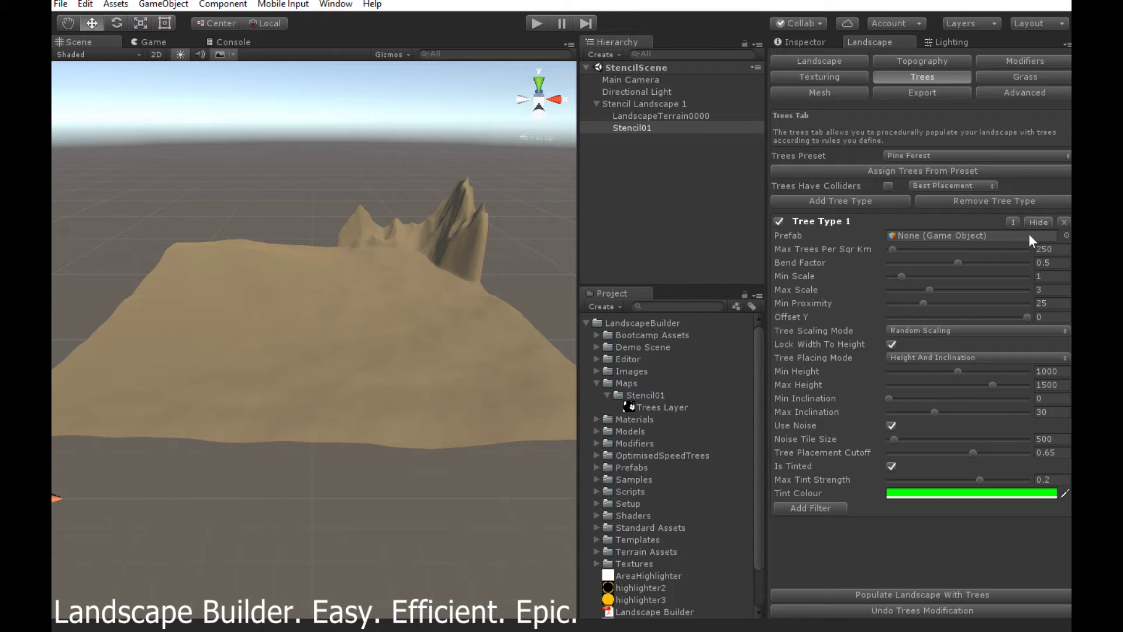
pyautogui.click(1067, 236)
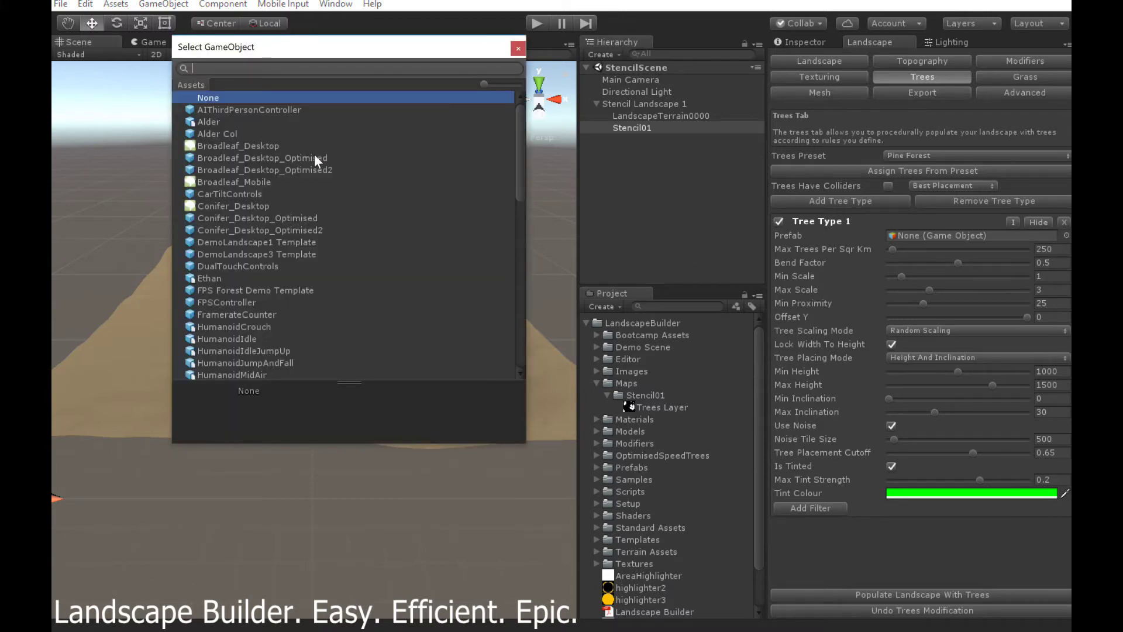
pyautogui.doubleClick(307, 170)
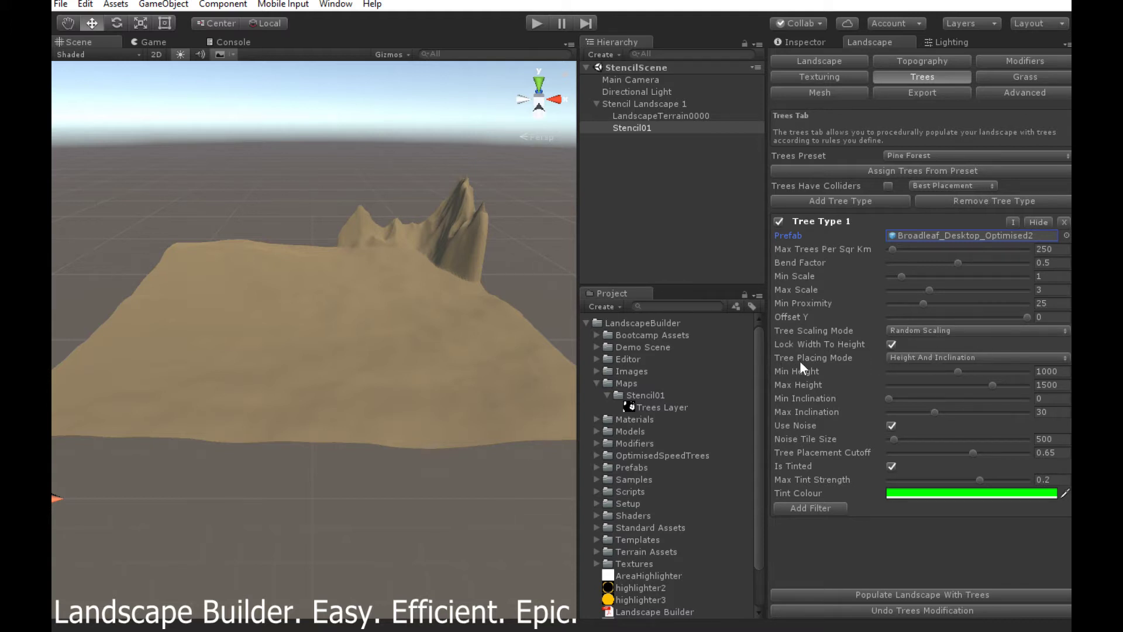
# - Place Tree Type 1 by Map using the Trees Layer map with noise disabled, and populate the landscape with trees
pyautogui.click(942, 358)
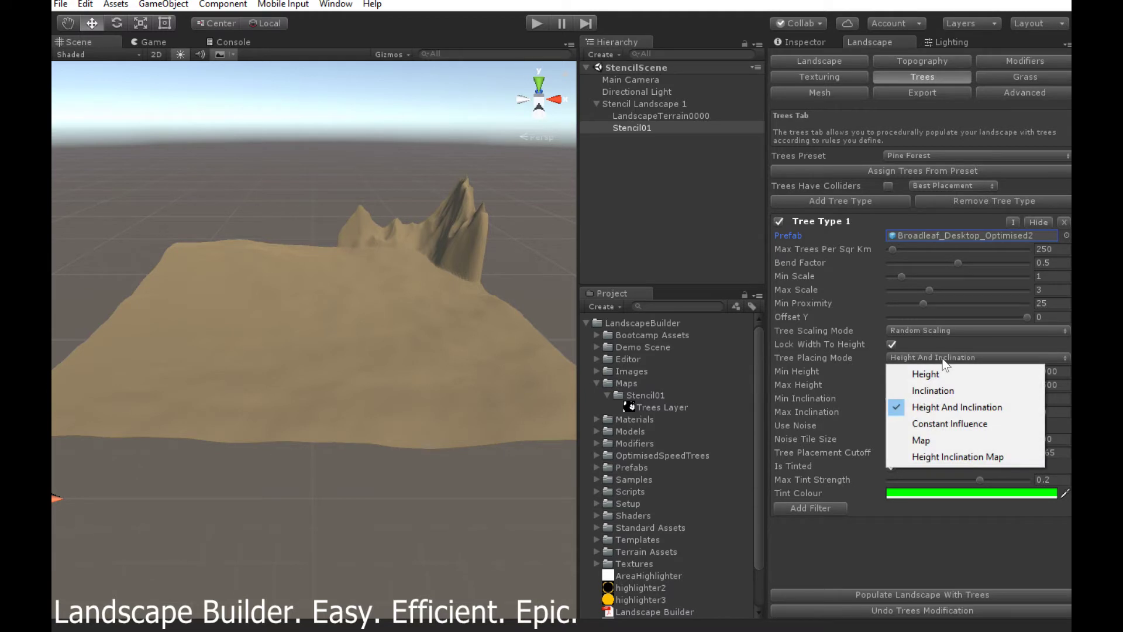
pyautogui.click(920, 440)
pyautogui.moveTo(655, 405); pyautogui.dragTo(1037, 387)
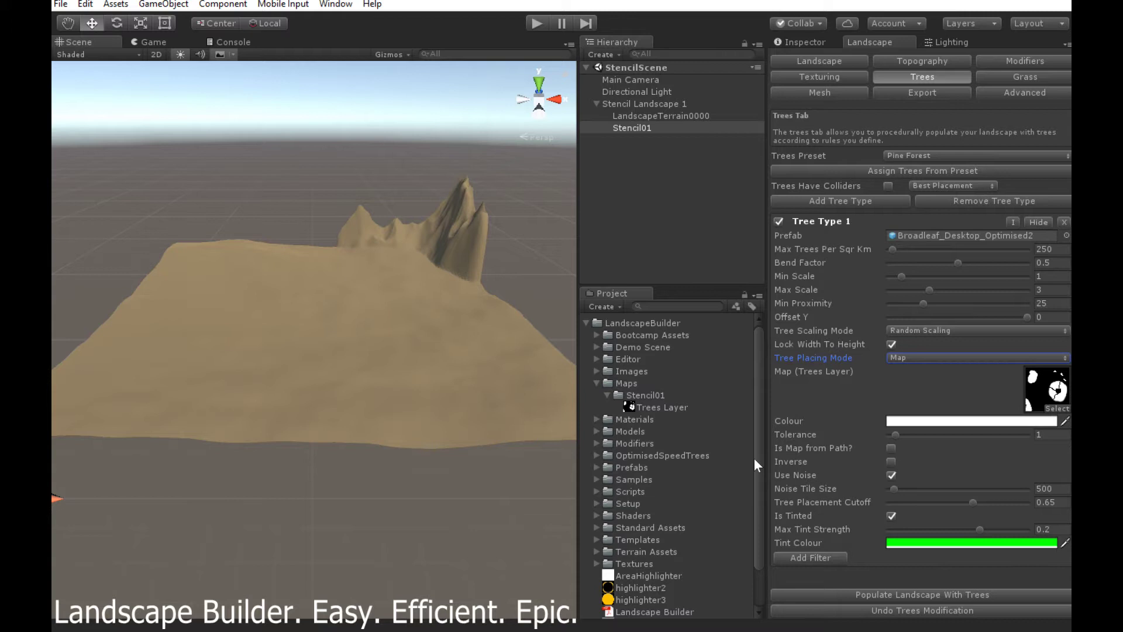
pyautogui.click(893, 475)
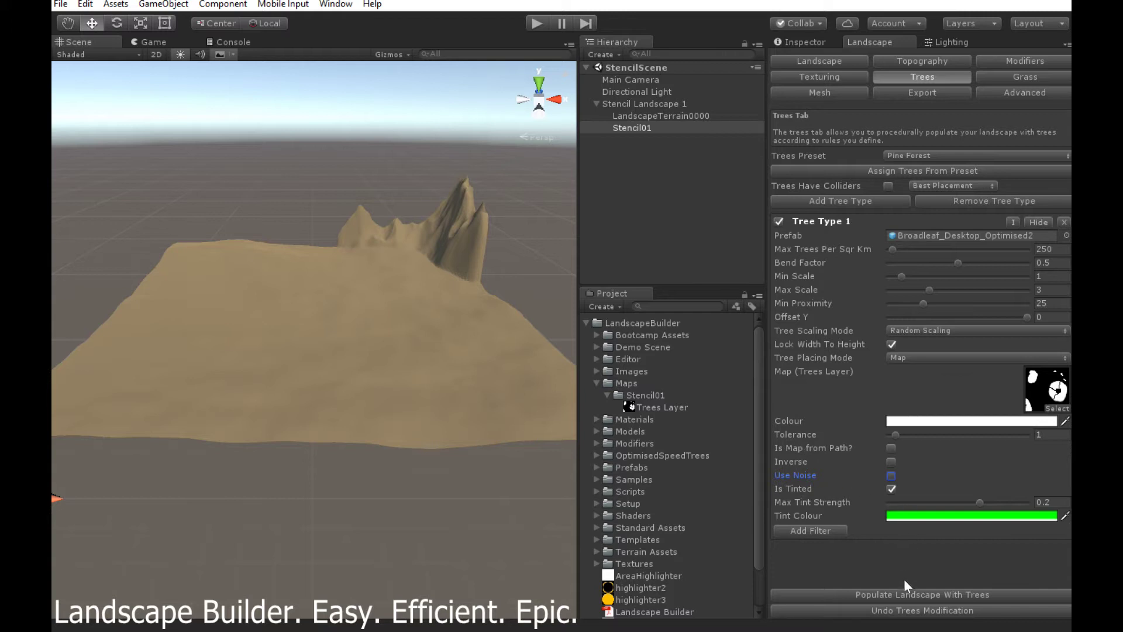
pyautogui.click(919, 595)
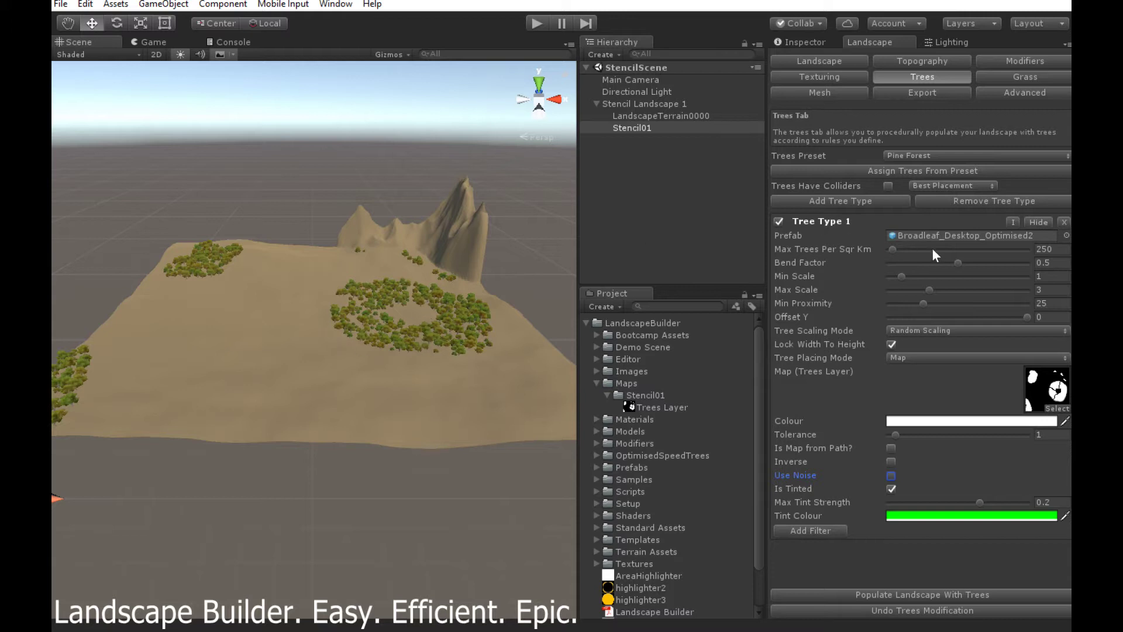
# - Set Tree Type 1 to 600 max trees per sq km and a min proximity of 20, and repopulate the landscape
pyautogui.click(1060, 249)
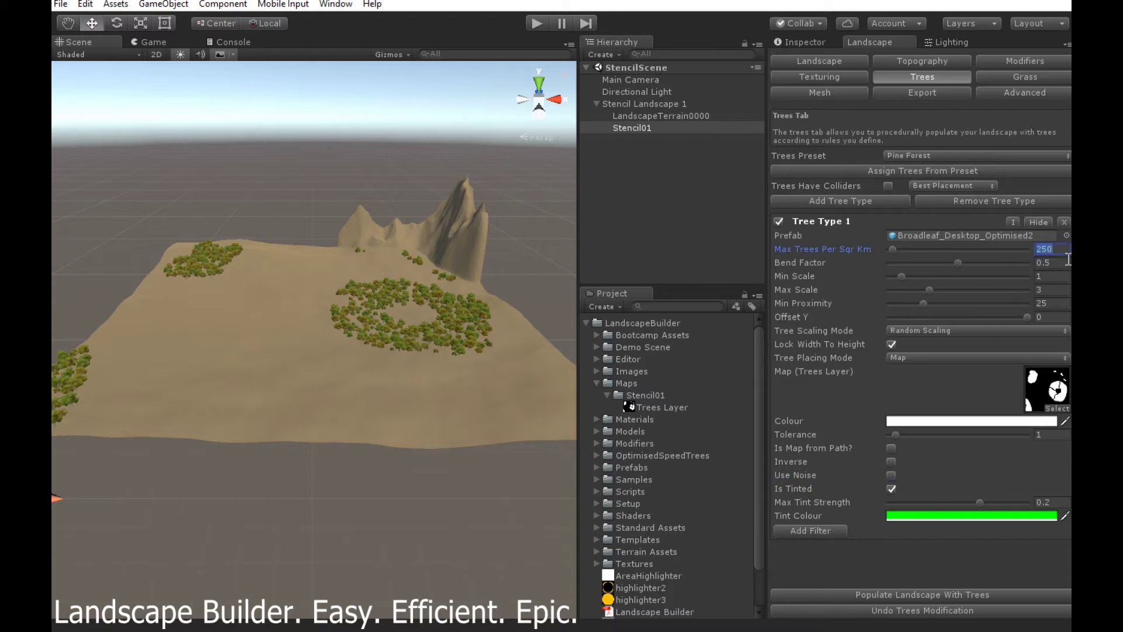
pyautogui.write('6000')
pyautogui.press('BackSpace')
pyautogui.click(1058, 306)
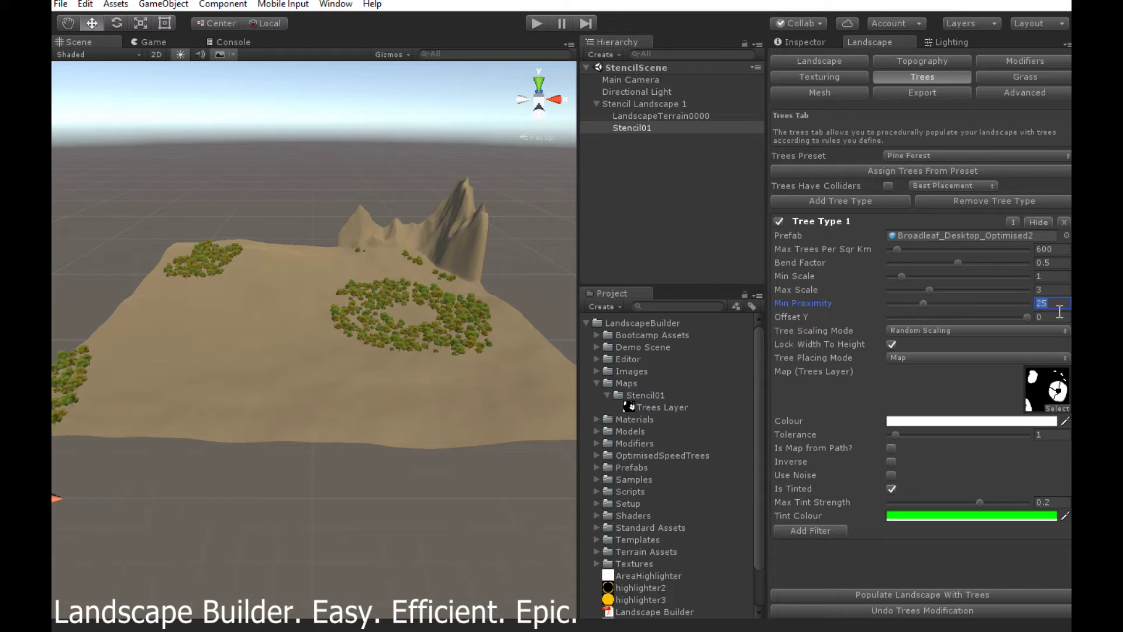
pyautogui.write('20')
pyautogui.click(954, 596)
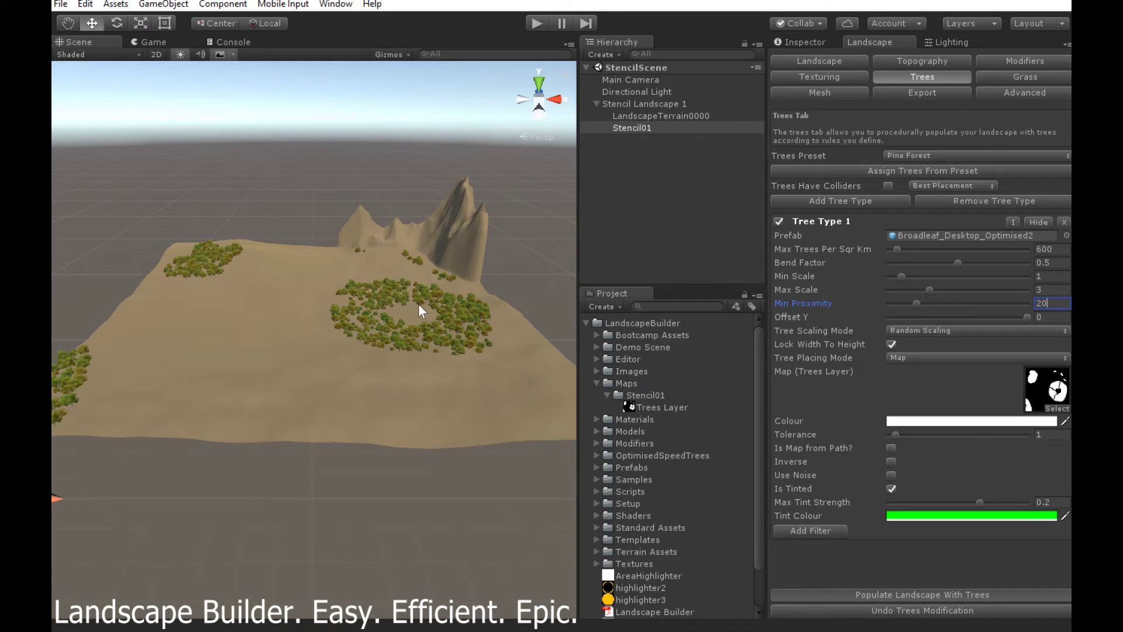
pyautogui.scroll(1, 437, 325)
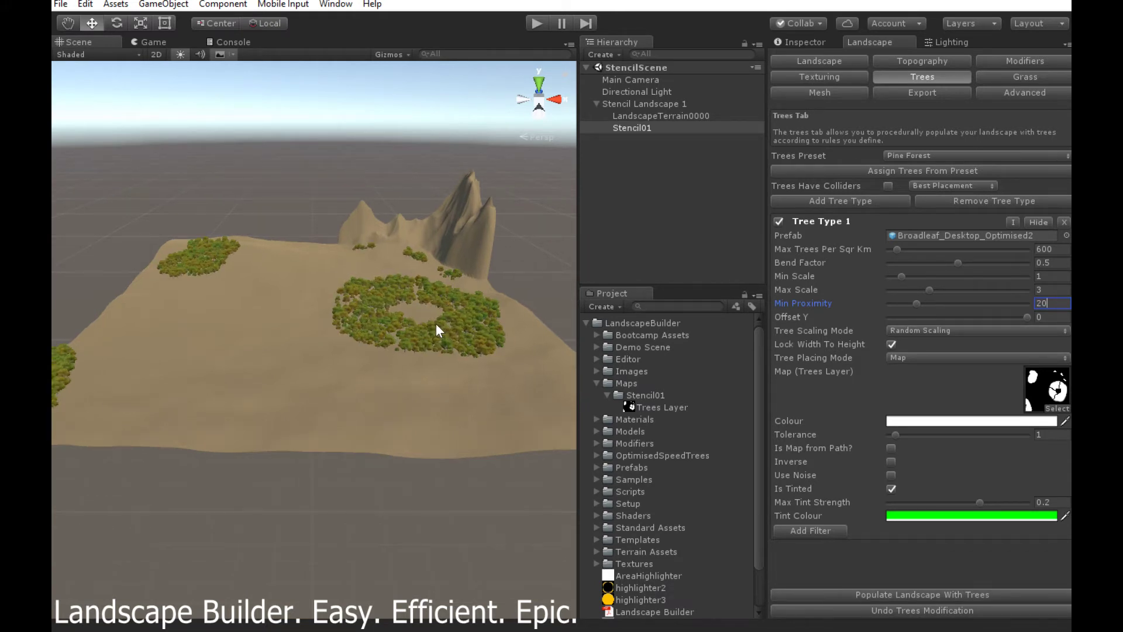
pyautogui.scroll(3, 436, 323)
pyautogui.keyDown('alt'); pyautogui.moveTo(461, 321); pyautogui.dragTo(527, 338); pyautogui.keyUp('alt')
pyautogui.scroll(6, 519, 296)
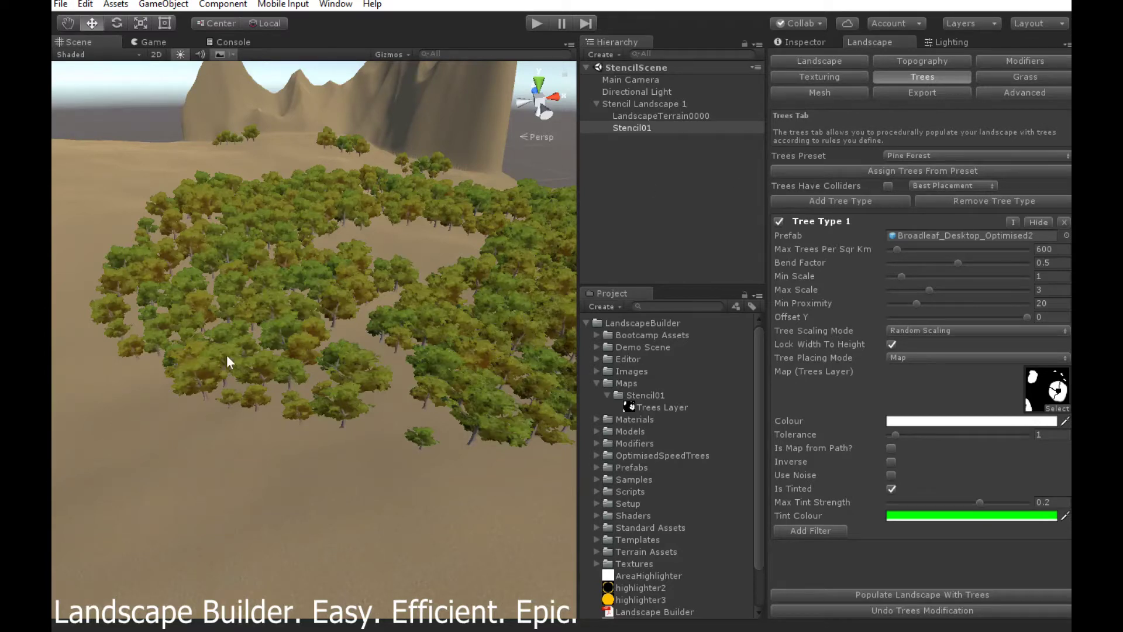
# - Add a second landscape texture and assign it the Cliff (Sandstone) texture
pyautogui.click(835, 75)
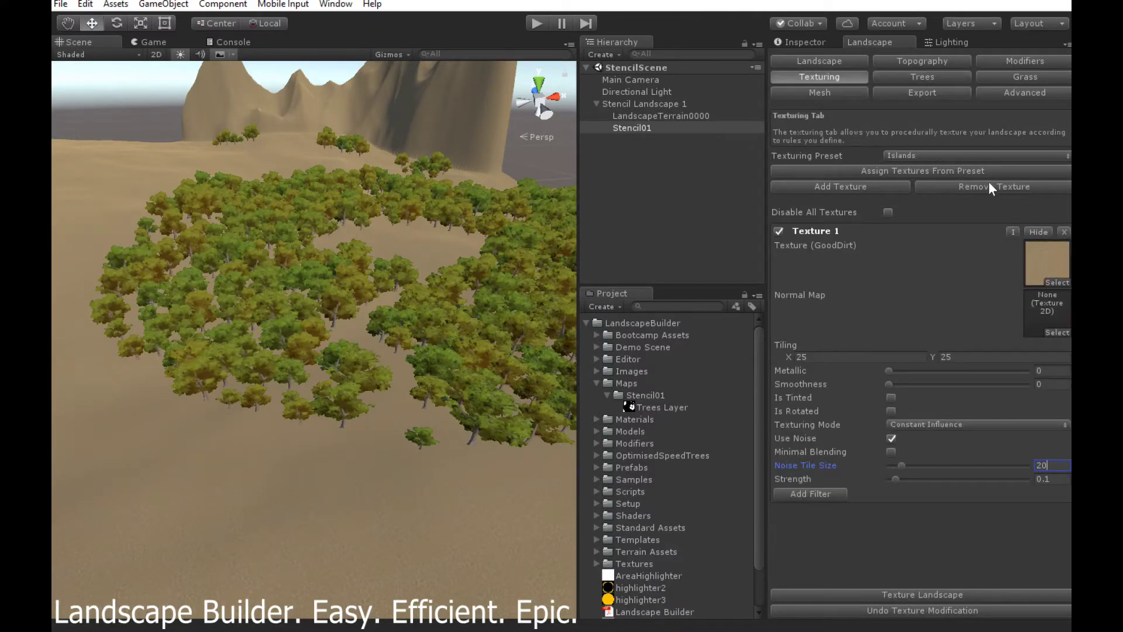
pyautogui.click(1031, 234)
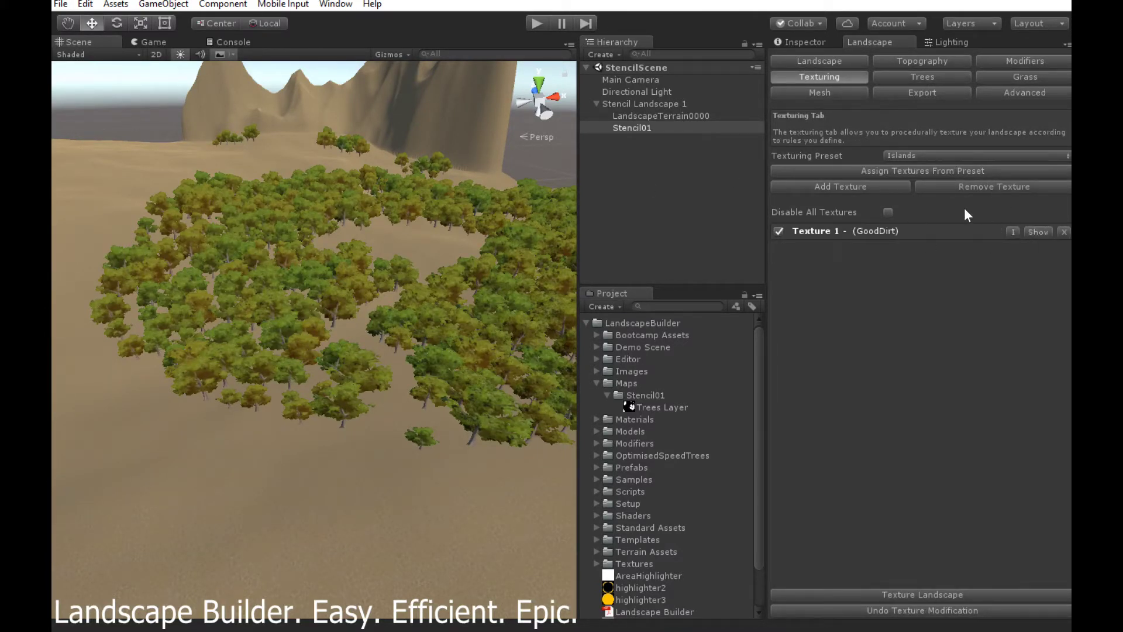
pyautogui.click(858, 186)
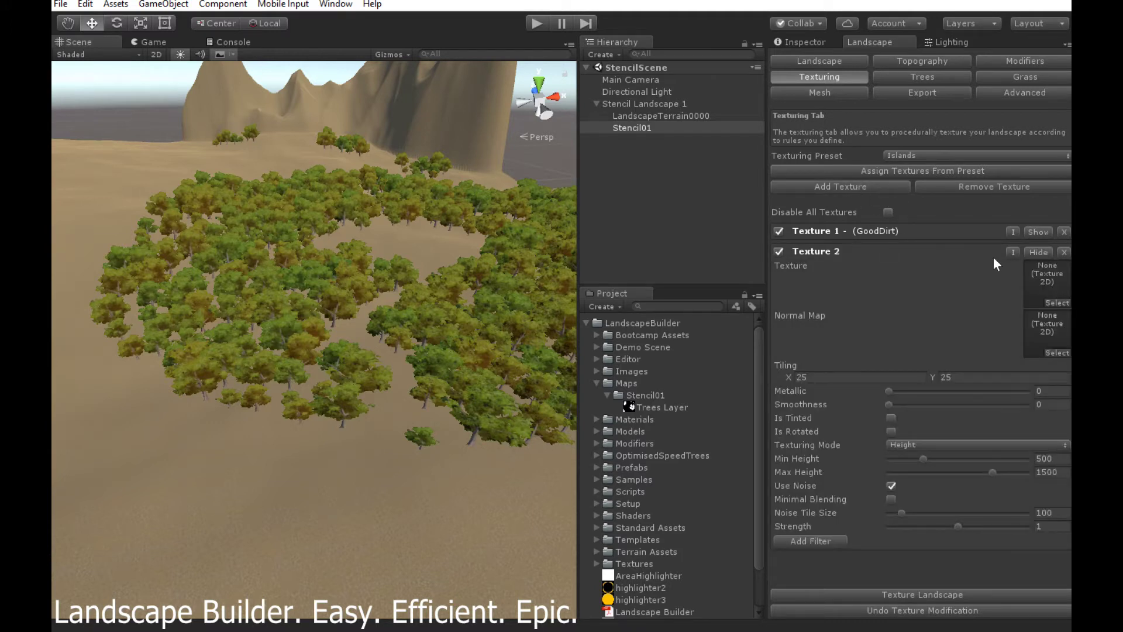
pyautogui.click(1056, 303)
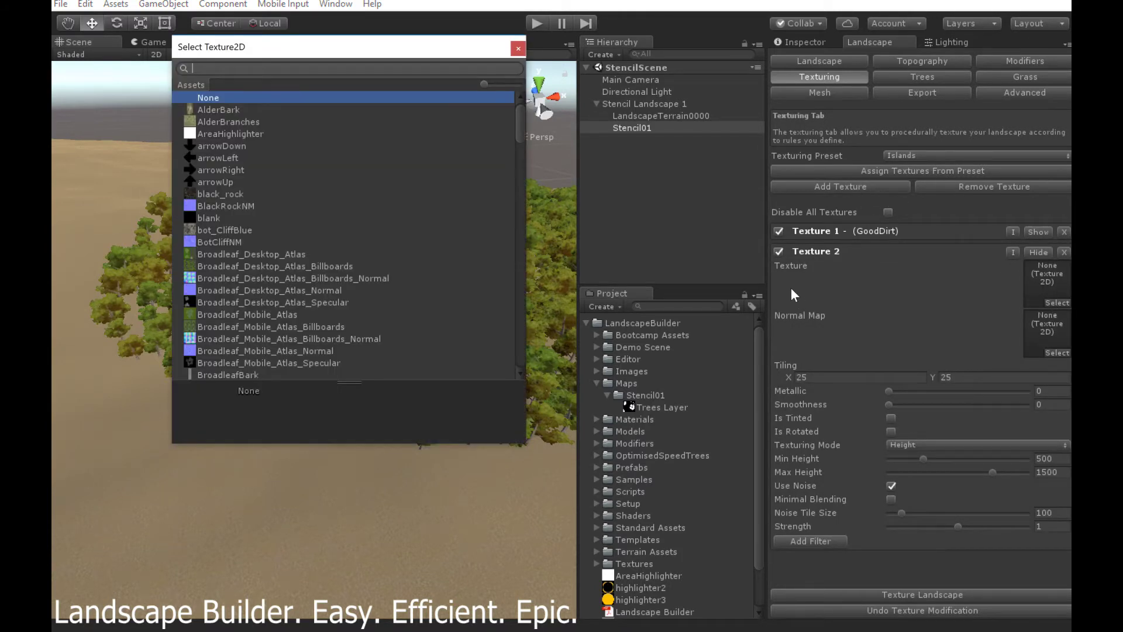
pyautogui.write('st')
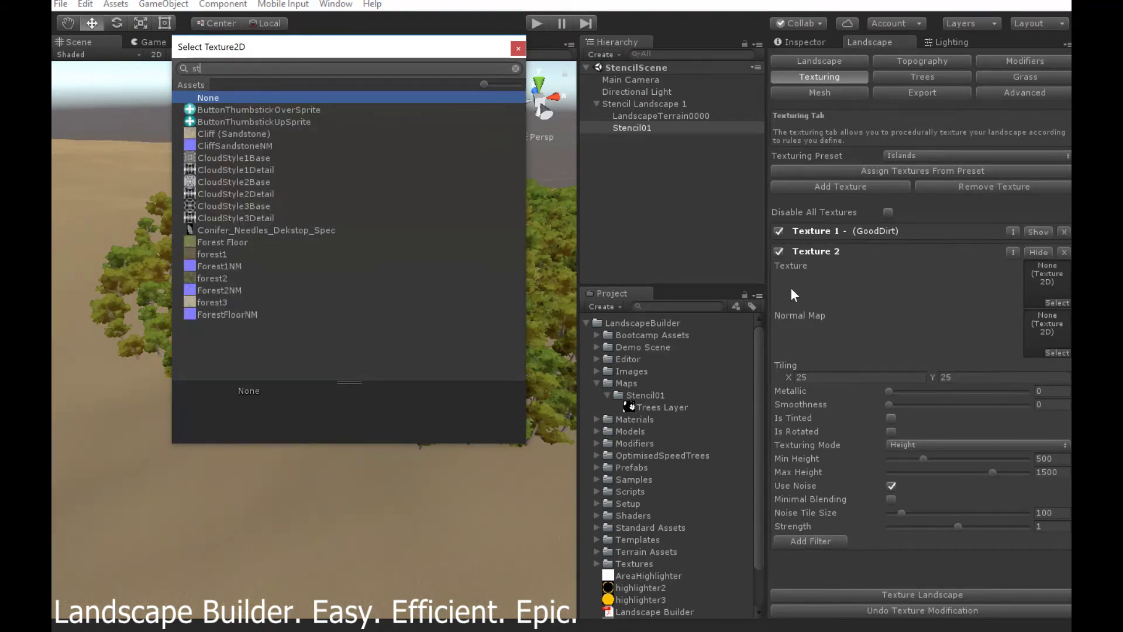
pyautogui.press('BackSpace')
pyautogui.write('an')
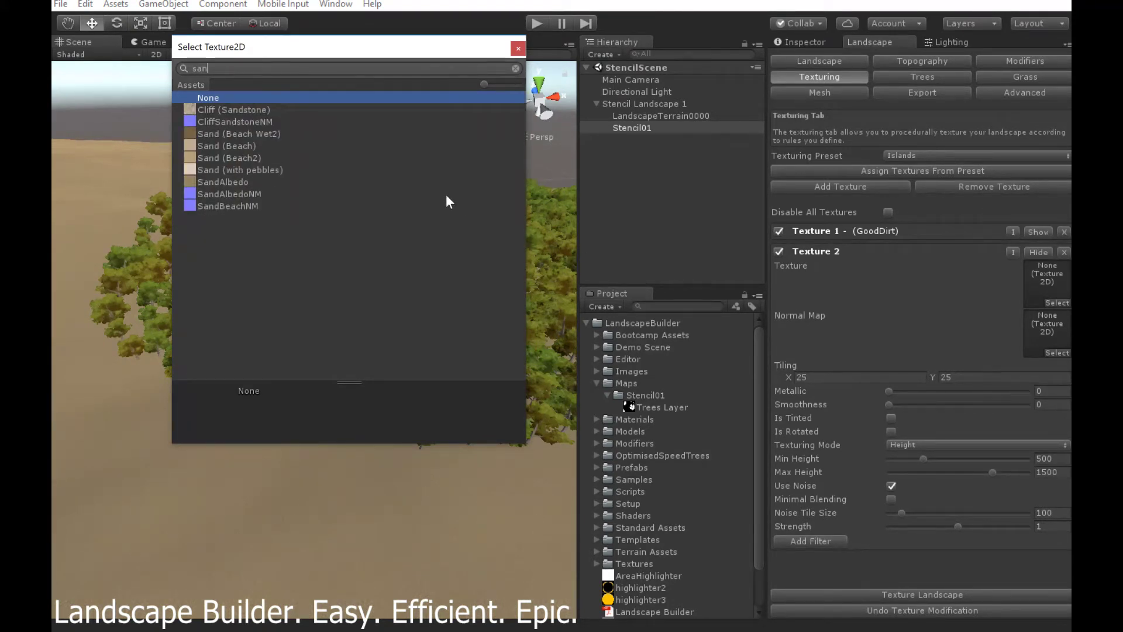
pyautogui.doubleClick(254, 111)
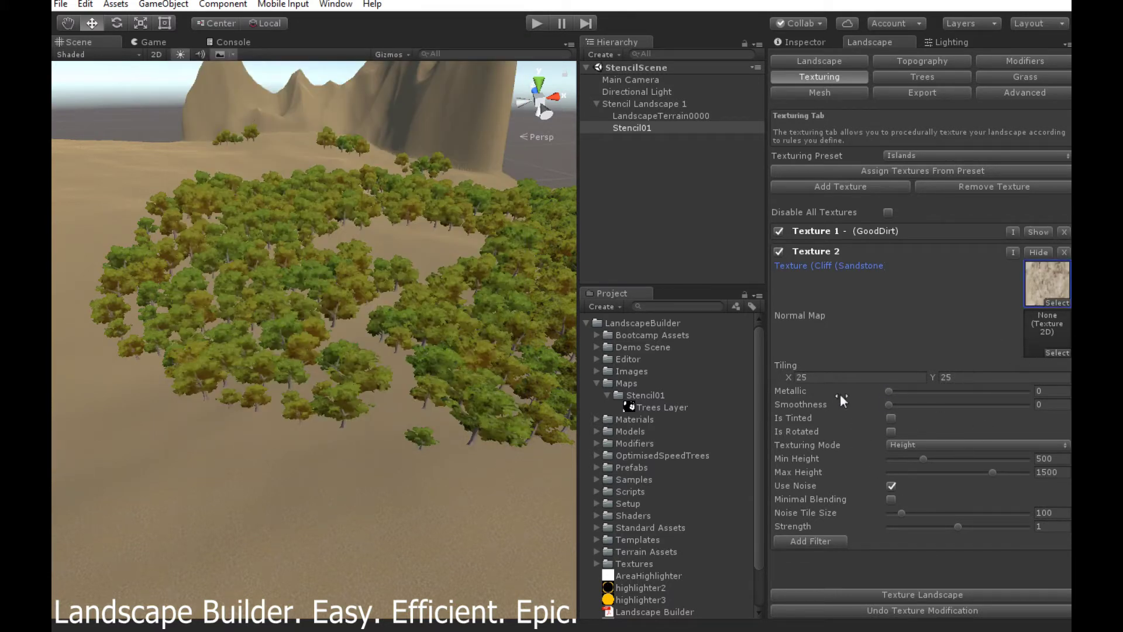
# - Set Texture 2's tiling to 100 in both X and Y
pyautogui.click(858, 378)
pyautogui.write('100')
pyautogui.press('Tab')
pyautogui.write('100')
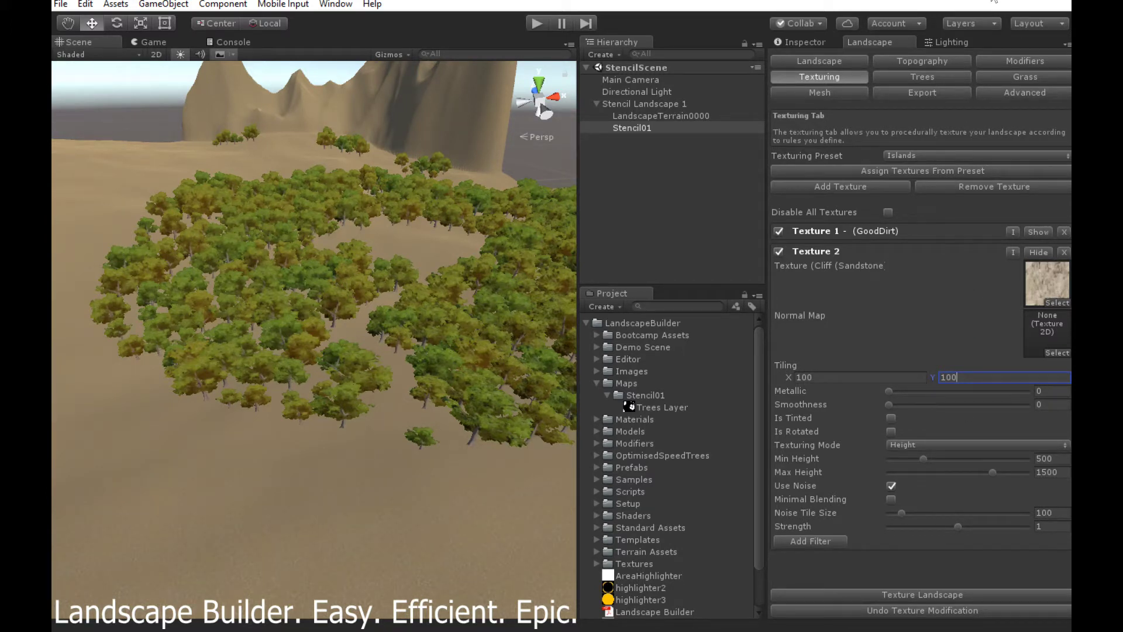
# - Set Texture 2's texturing mode to Inclination with a min inclination of 25 and a max inclination of 90
pyautogui.click(904, 445)
pyautogui.click(935, 481)
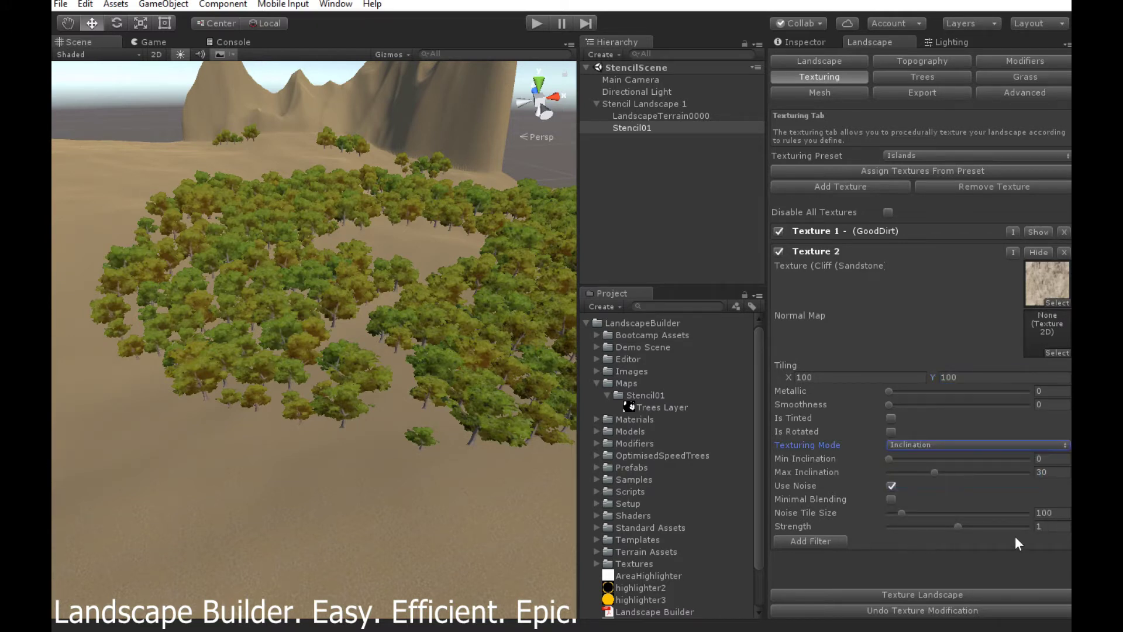
pyautogui.click(1058, 458)
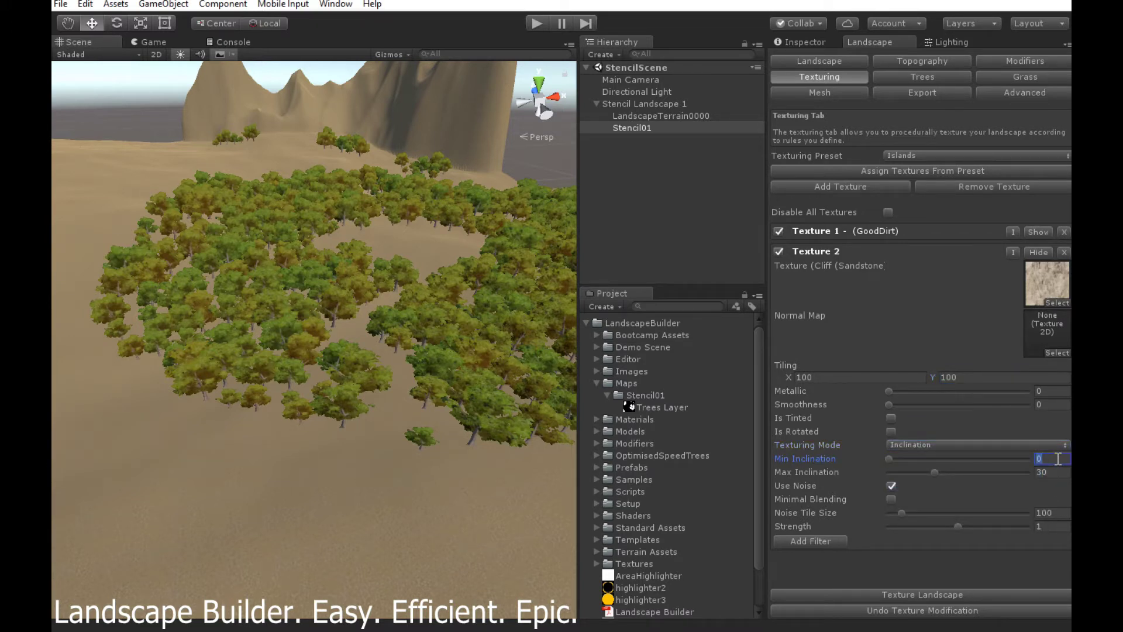
pyautogui.write('25')
pyautogui.press('Tab')
pyautogui.write('90')
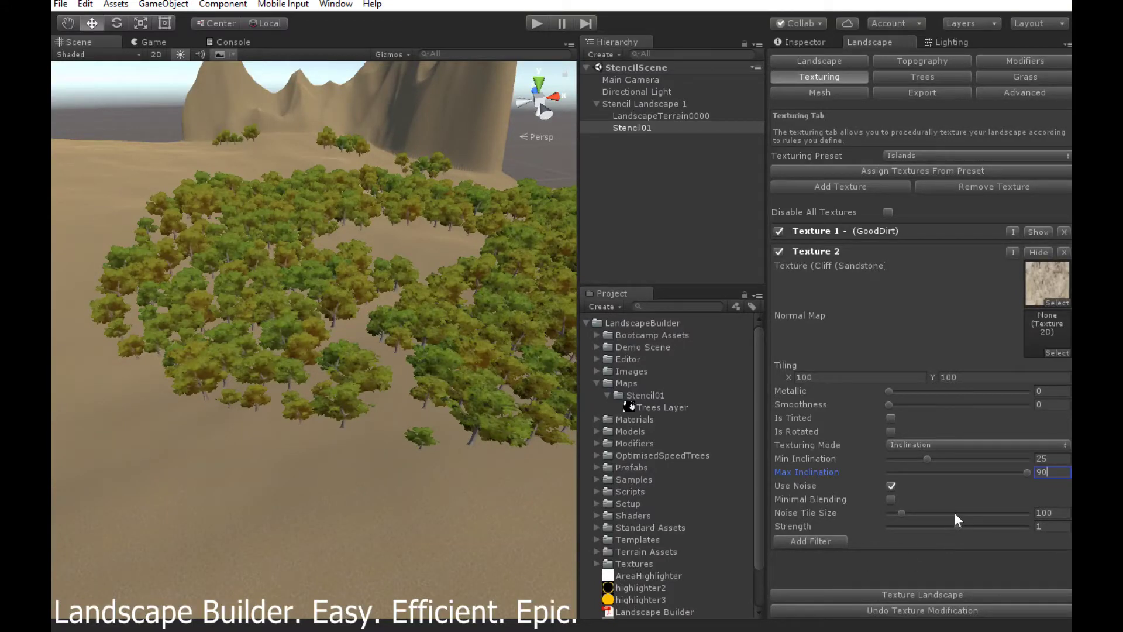
# - Texture the landscape with Texture 2's sandstone cliff settings
pyautogui.click(937, 593)
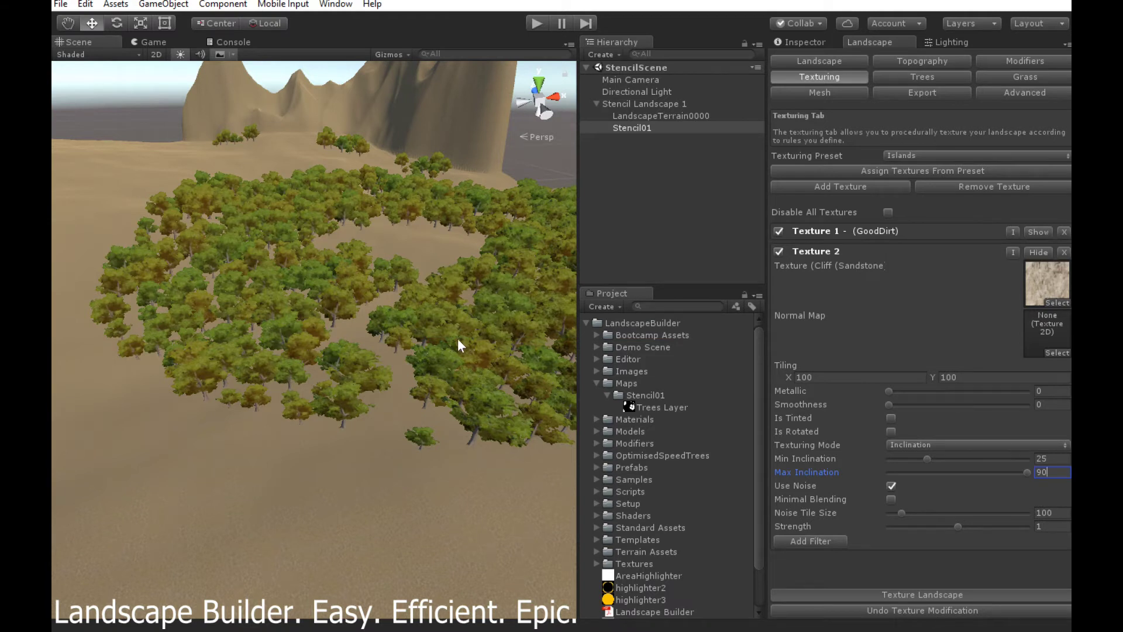
pyautogui.keyDown('alt'); pyautogui.moveTo(462, 366); pyautogui.dragTo(467, 338); pyautogui.keyUp('alt')
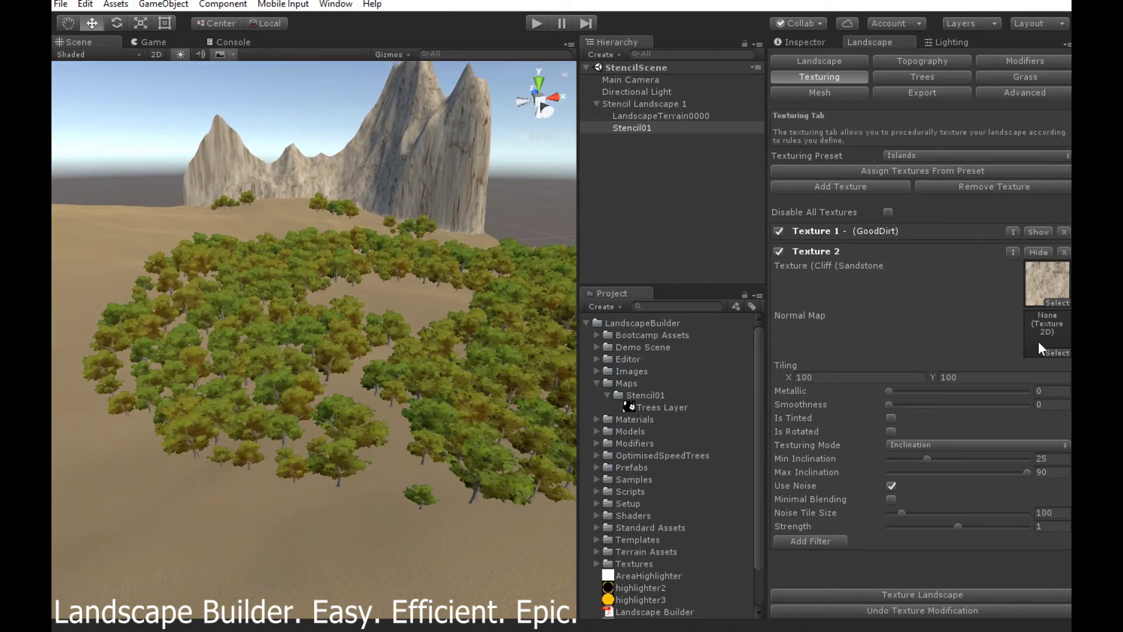
pyautogui.rightClick(1039, 405)
pyautogui.click(978, 325)
# - Enable tinting on Texture 2 with a light dusty pink, about RGB 191, 136, 136, and retexture the landscape
pyautogui.click(889, 418)
pyautogui.click(928, 432)
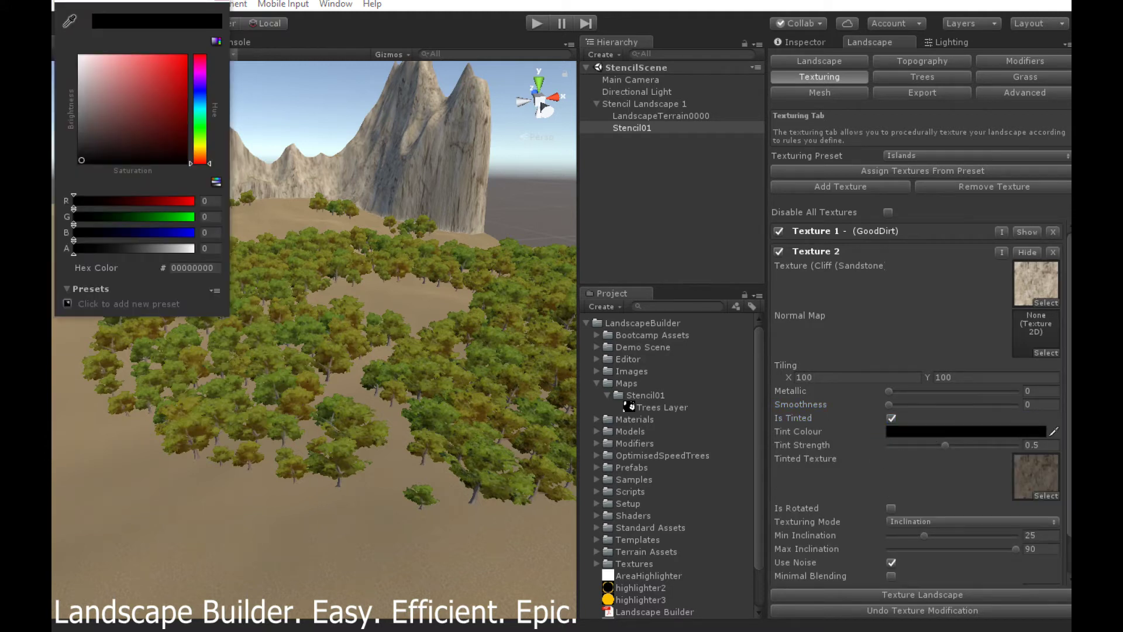
pyautogui.moveTo(126, 82); pyautogui.dragTo(111, 83)
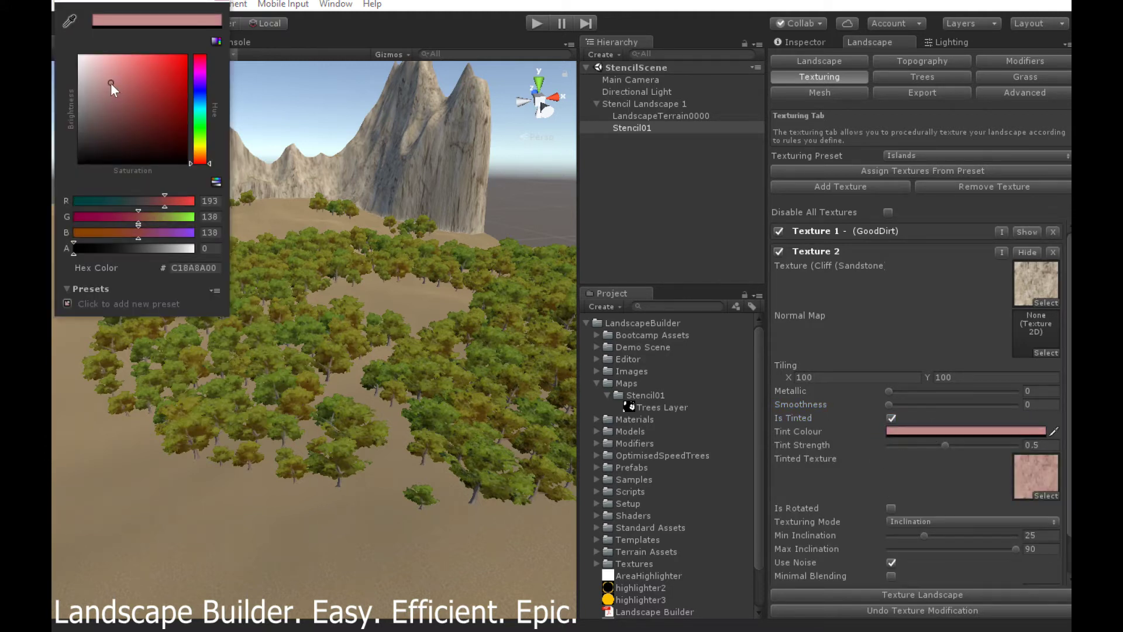
pyautogui.click(222, 4)
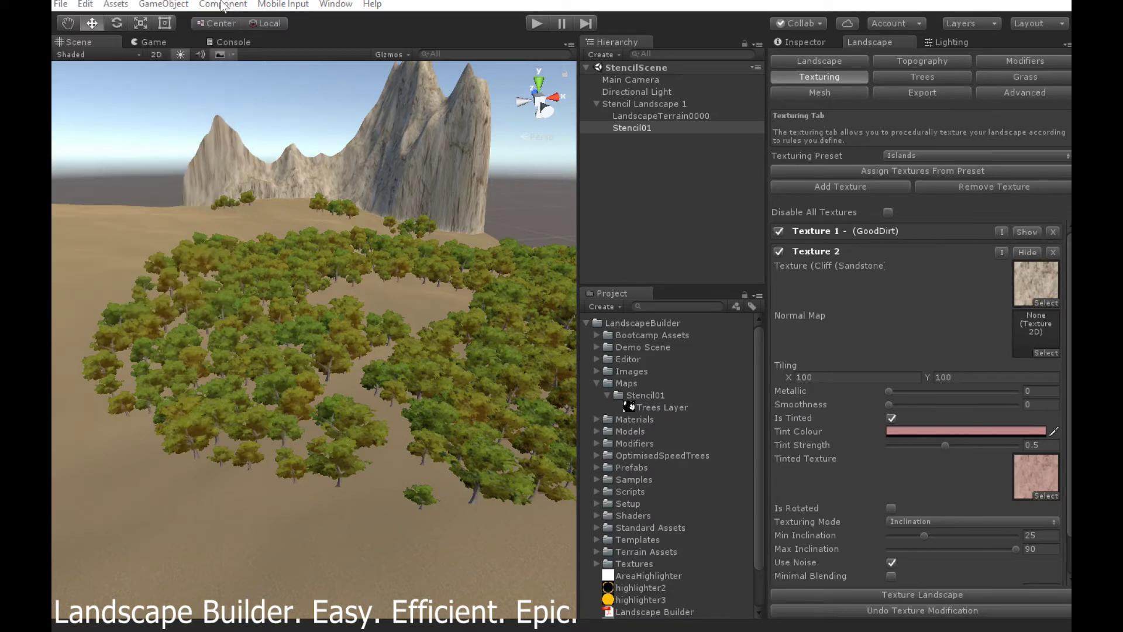
pyautogui.click(919, 593)
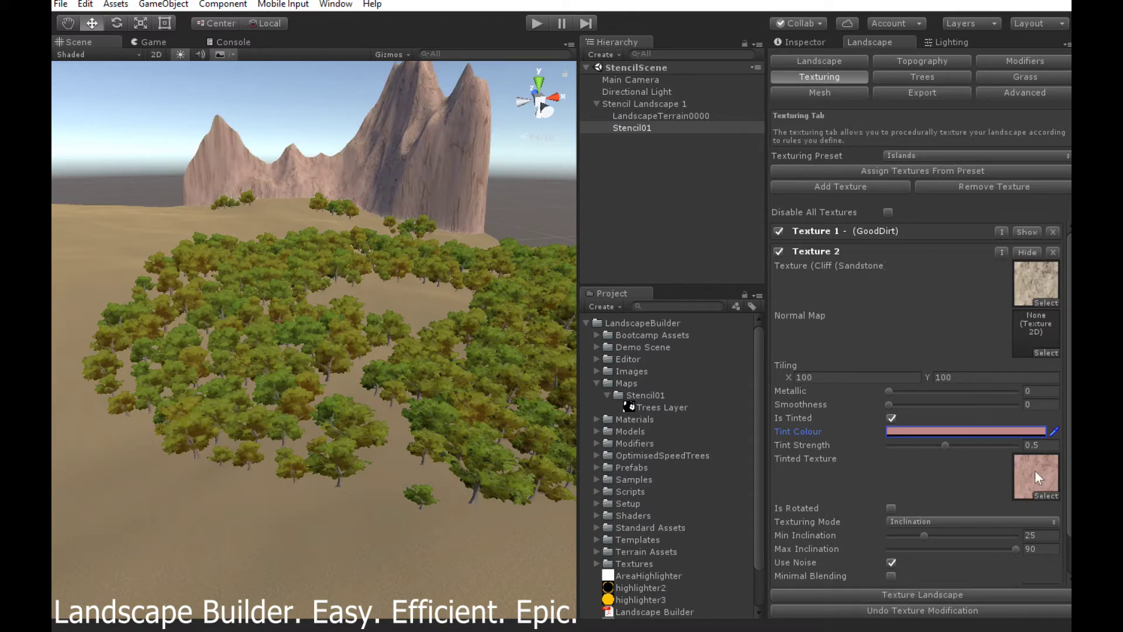
# - Darken Texture 2's tint colour to about RGB 158, 101, 101, retexture the landscape and collapse the texture's settings
pyautogui.click(947, 431)
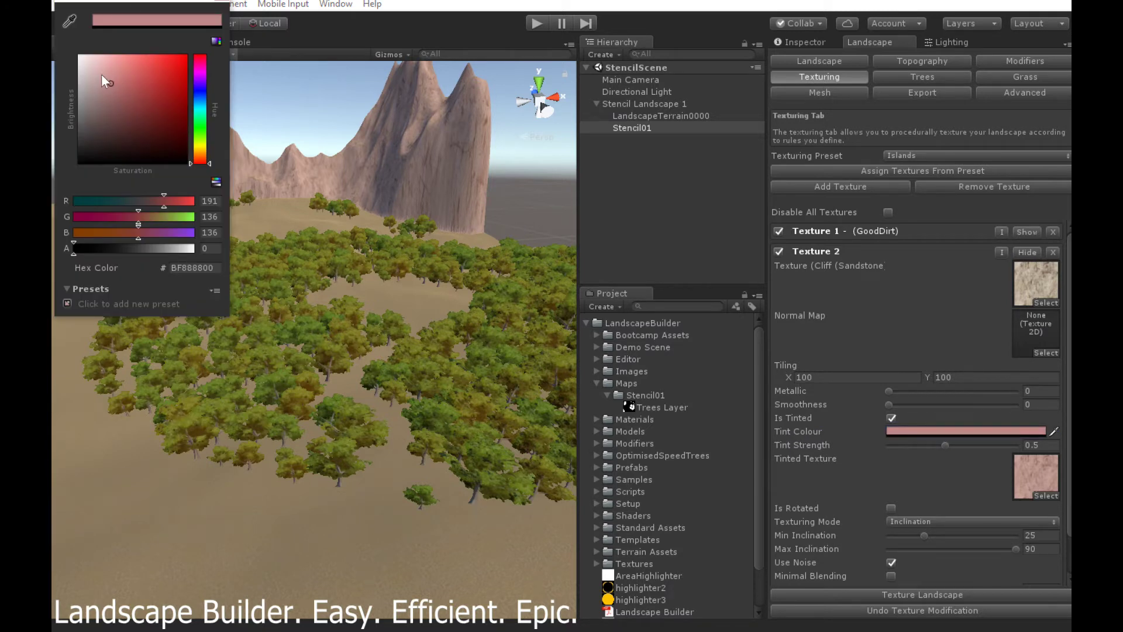
pyautogui.moveTo(107, 84); pyautogui.dragTo(118, 97)
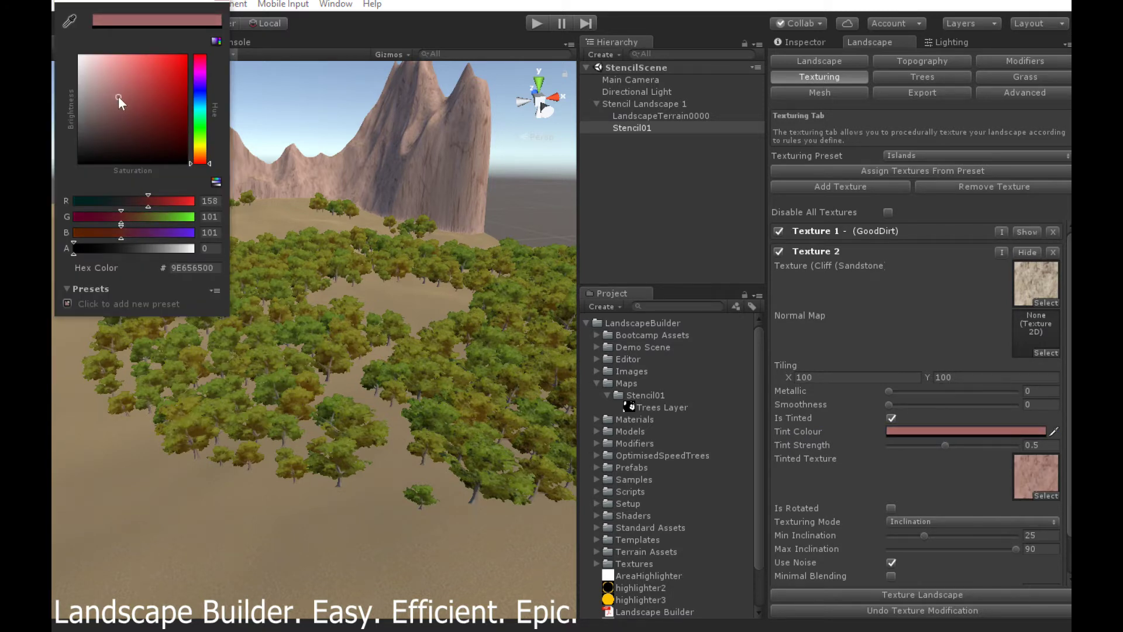
pyautogui.click(220, 1)
pyautogui.click(931, 594)
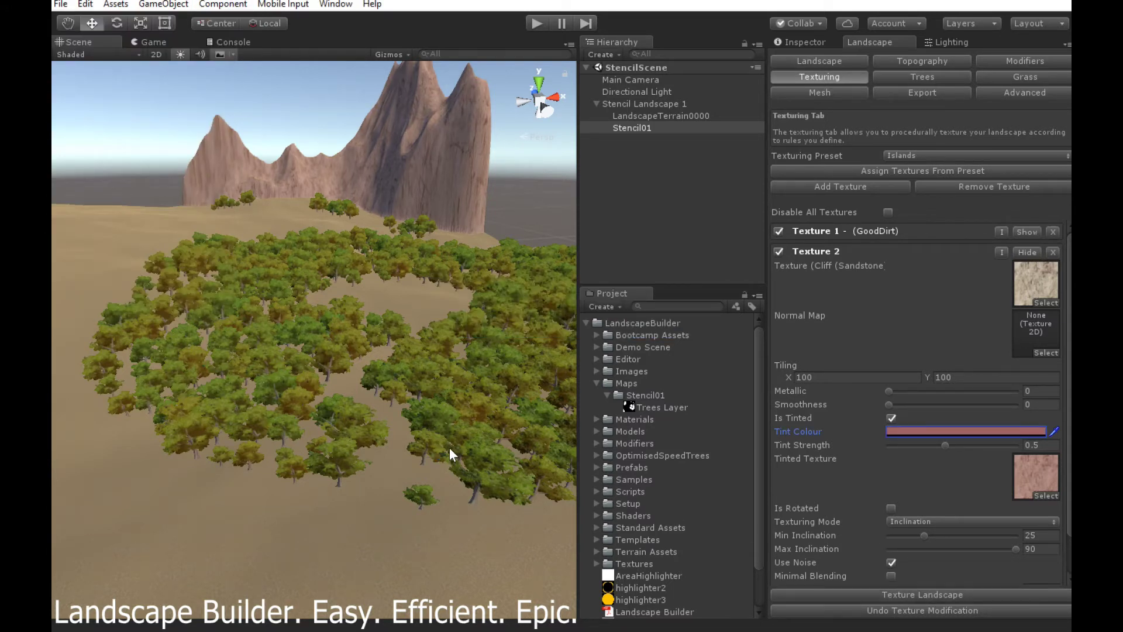
pyautogui.click(1022, 252)
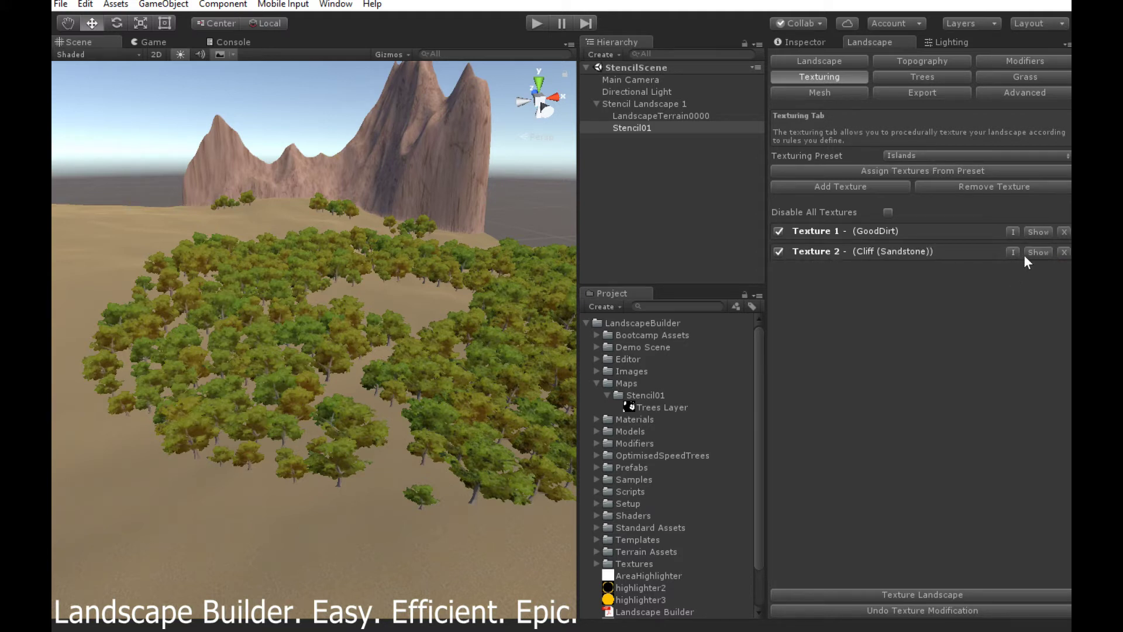
# - Add a third landscape texture and assign it the Snow texture
pyautogui.click(875, 187)
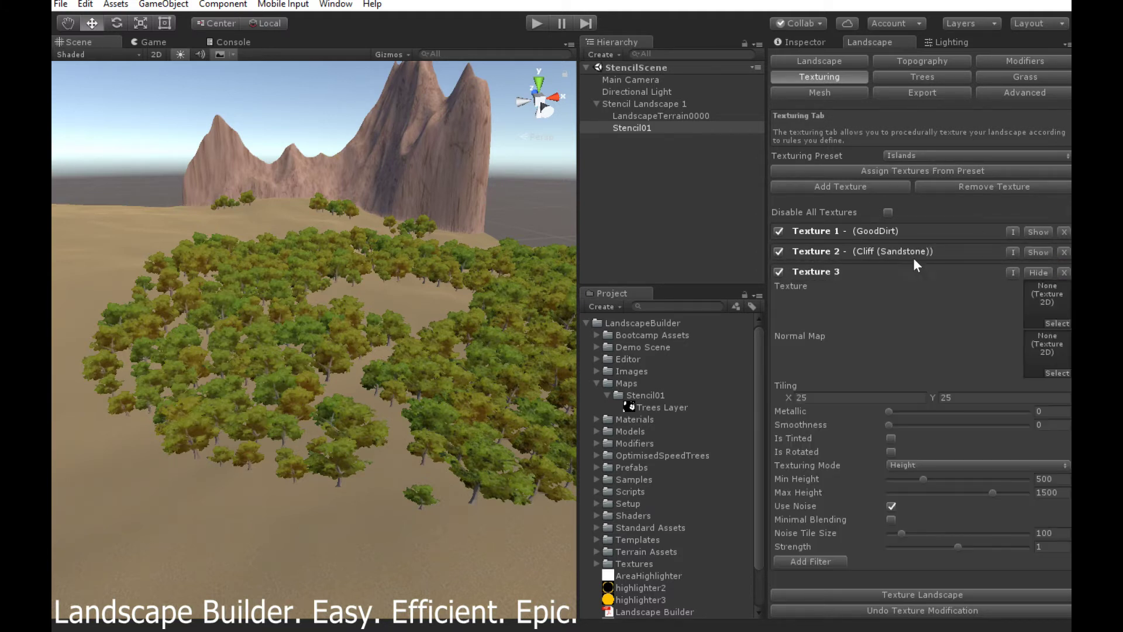
pyautogui.click(1055, 323)
pyautogui.write('snow')
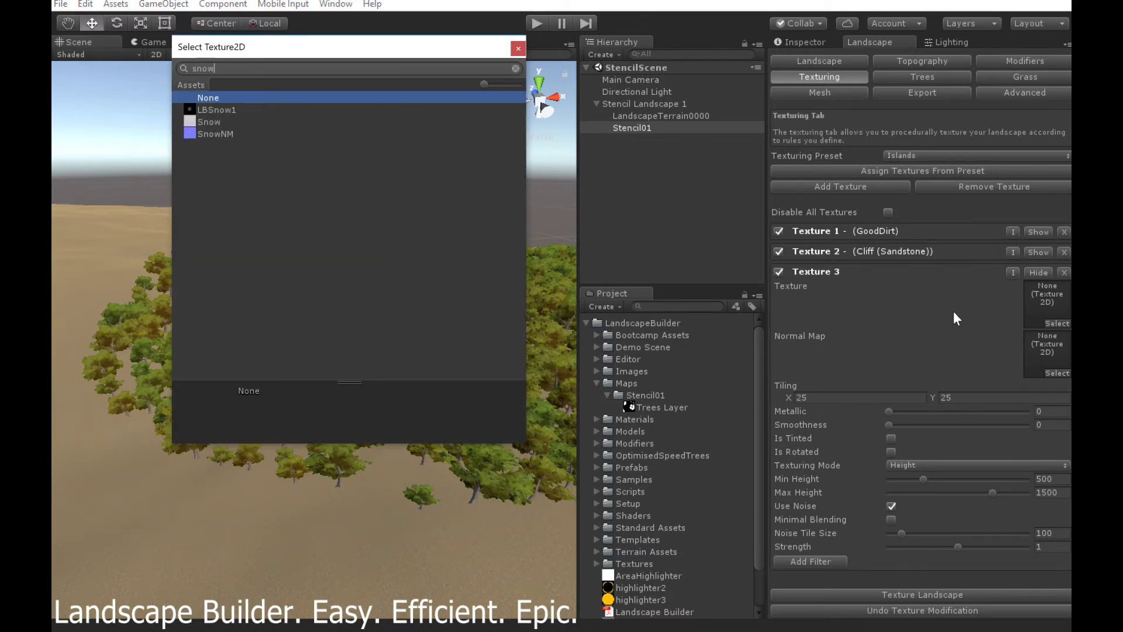
pyautogui.doubleClick(210, 122)
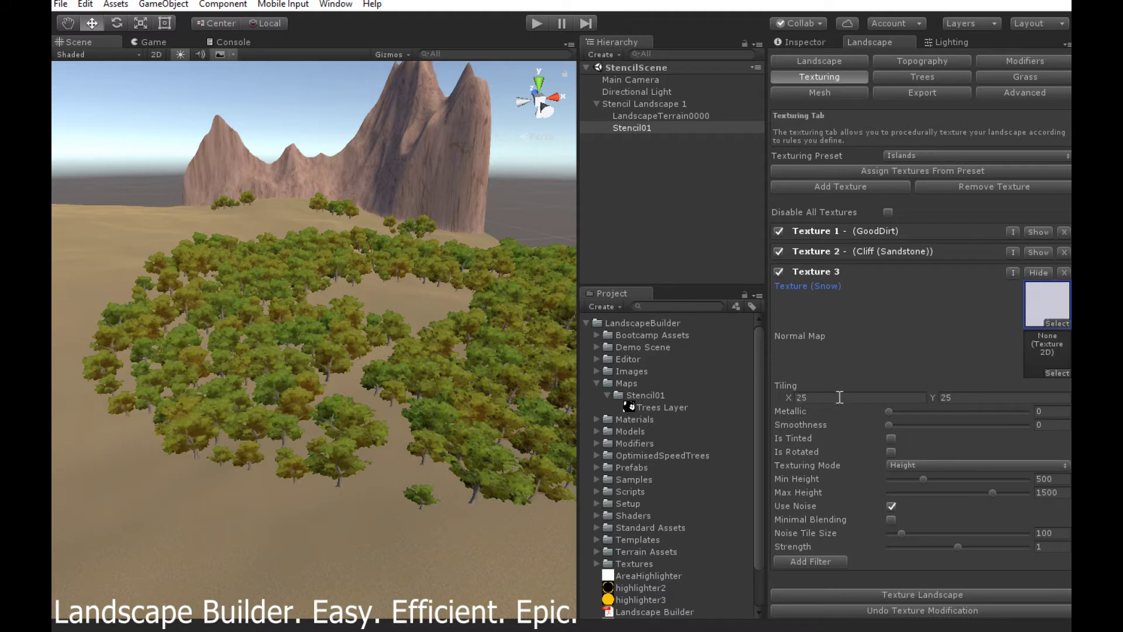
# - Raise the Snow texture's strength to about 1.59, retexture the landscape and collapse the texture's settings
pyautogui.click(1060, 479)
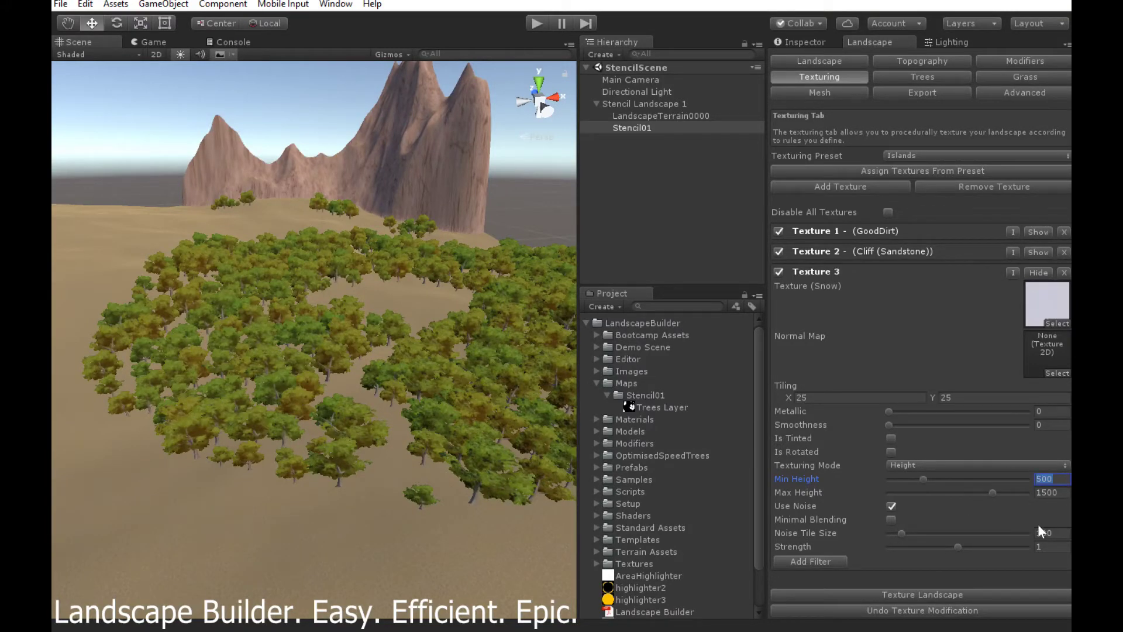
pyautogui.moveTo(954, 546); pyautogui.dragTo(1000, 549)
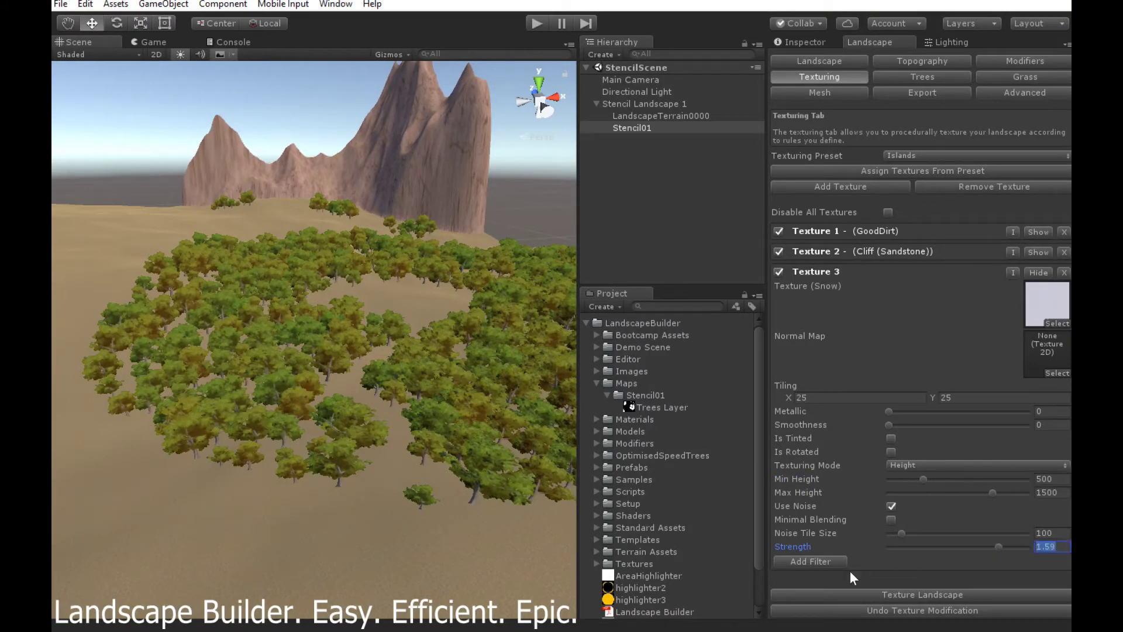
pyautogui.click(934, 597)
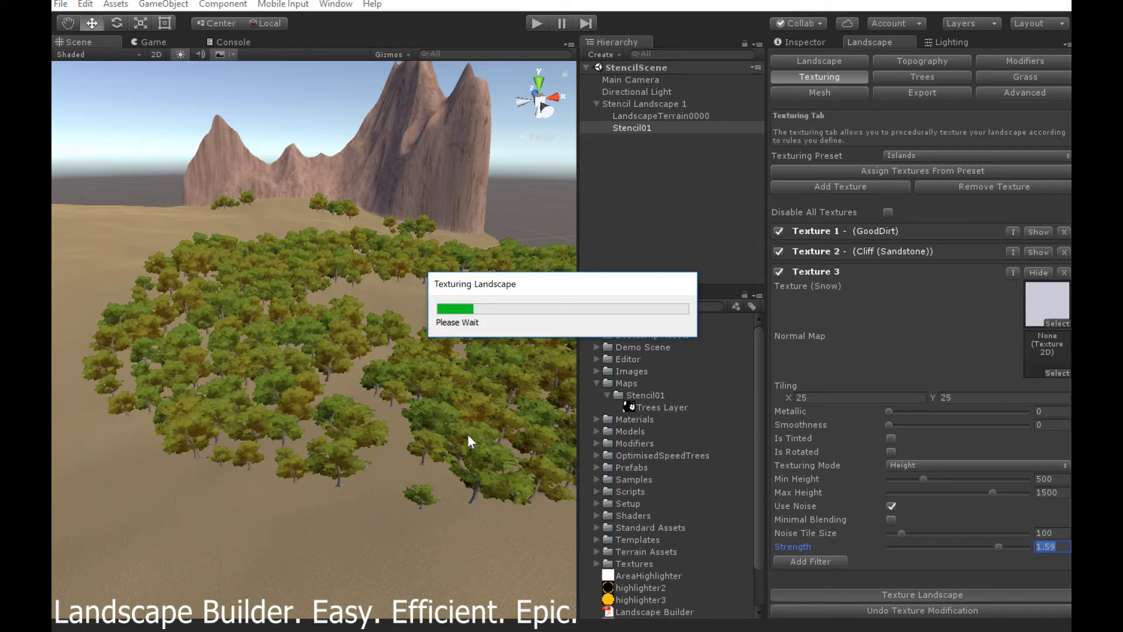
pyautogui.keyDown('alt'); pyautogui.moveTo(466, 434); pyautogui.dragTo(455, 430); pyautogui.keyUp('alt')
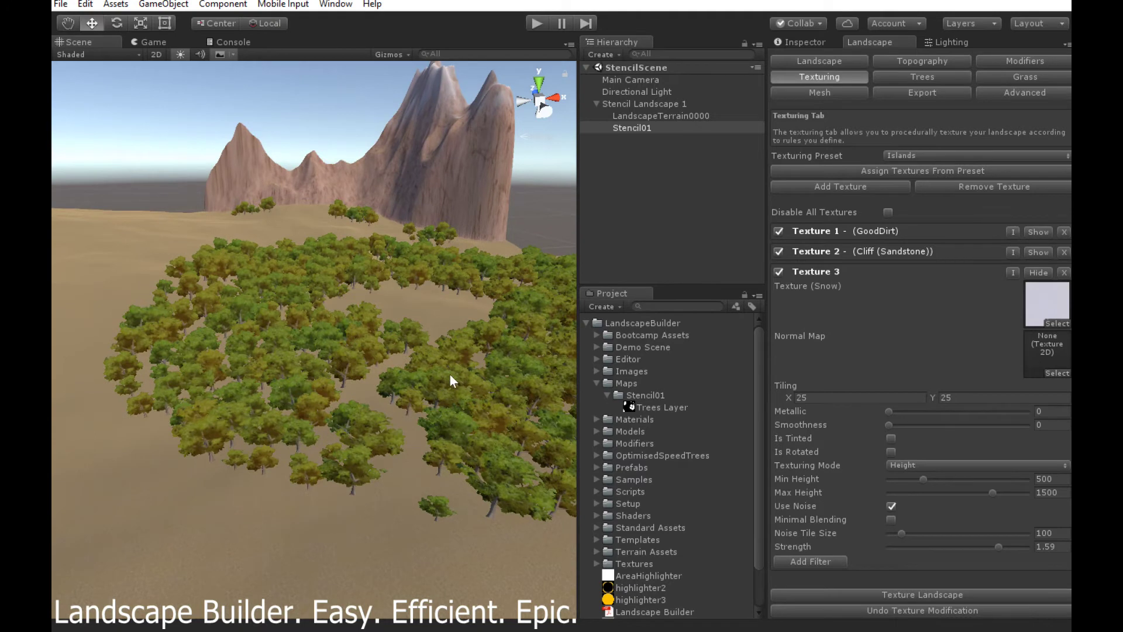
pyautogui.click(1038, 273)
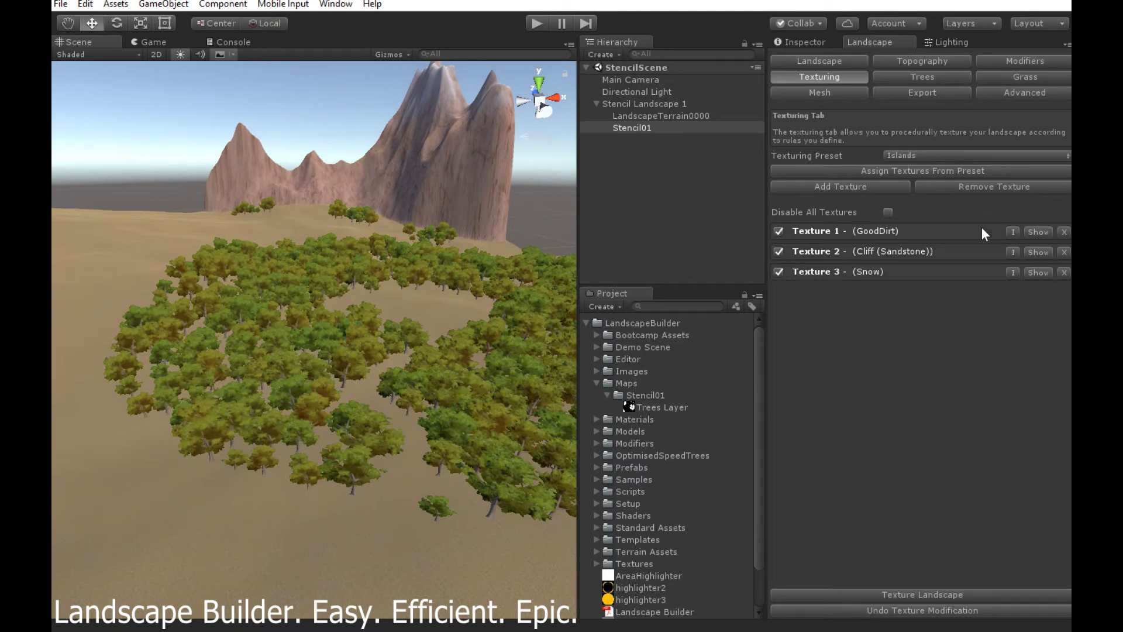
# - Add a fourth landscape texture and assign it the Grass (Meadows) texture
pyautogui.click(852, 186)
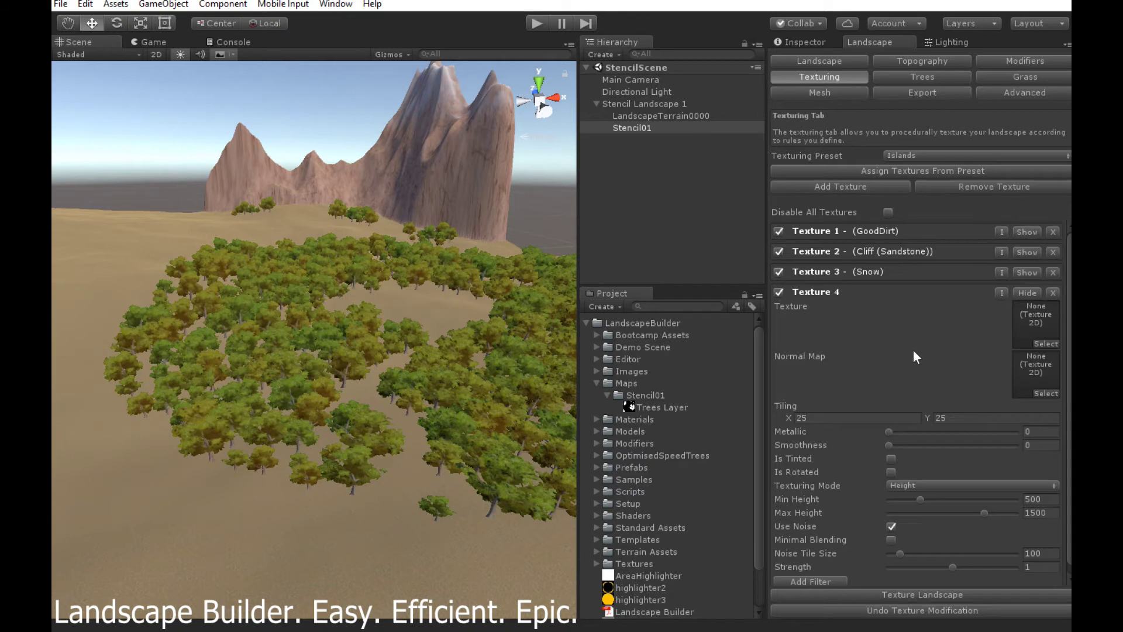
pyautogui.click(1047, 344)
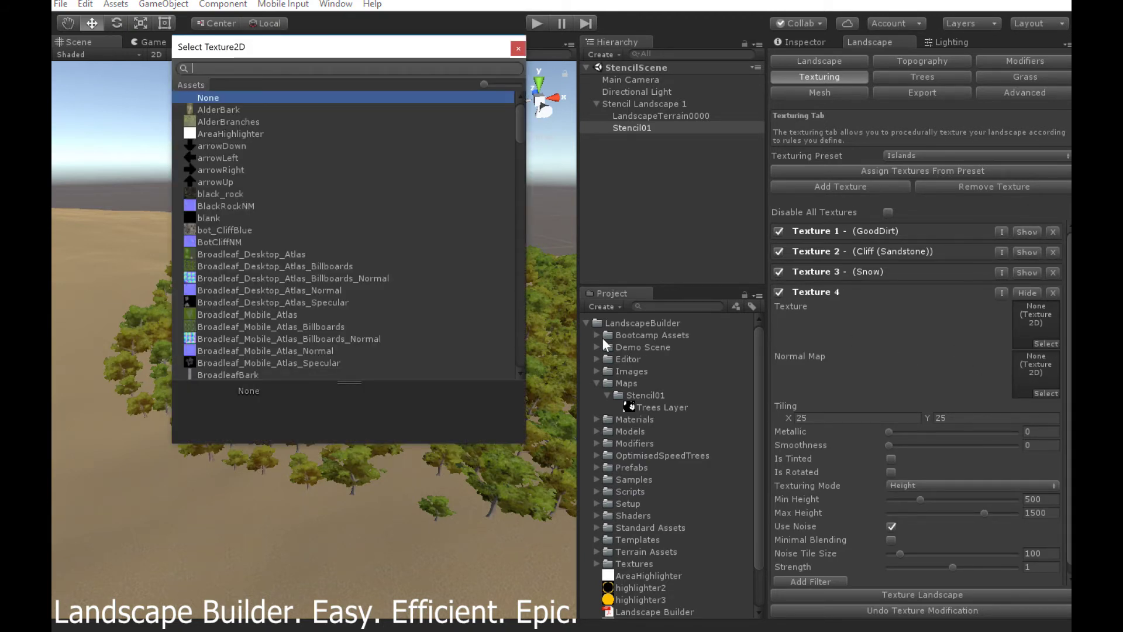
pyautogui.write('grass')
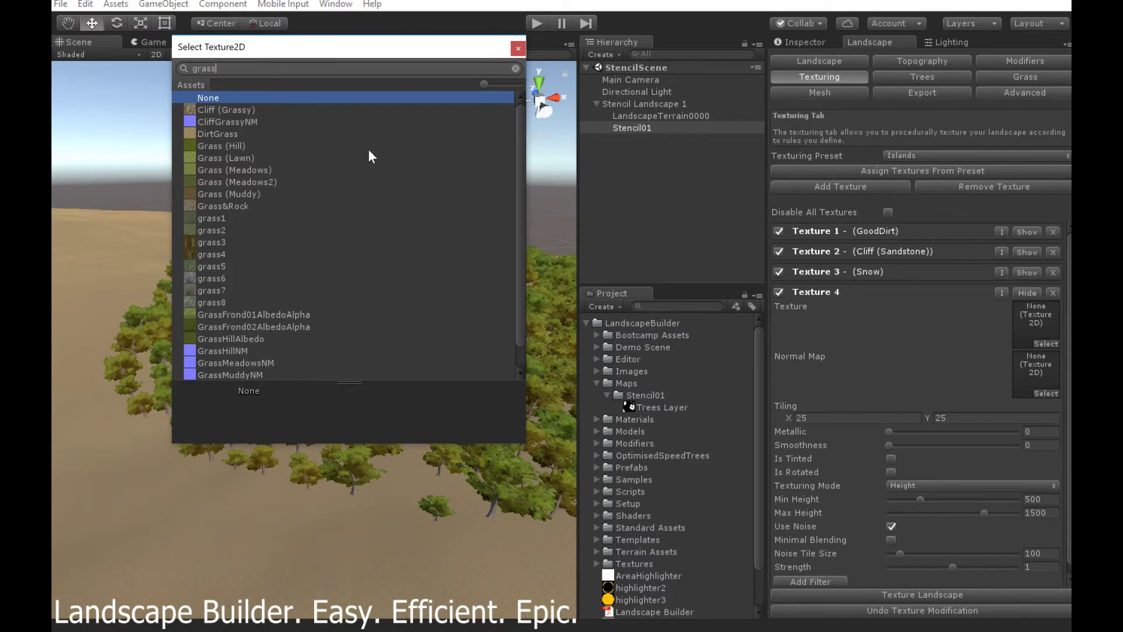
pyautogui.doubleClick(263, 170)
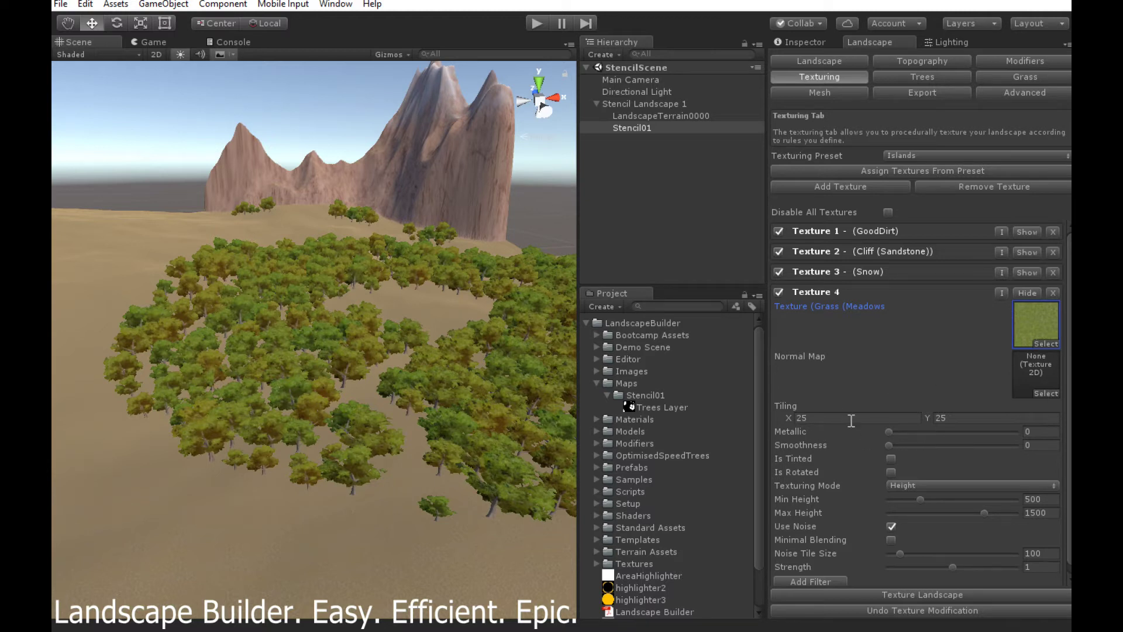
# - Set Texture 4's texturing mode to Height And Inclination with a min height of 0 and a max height of 300
pyautogui.click(966, 486)
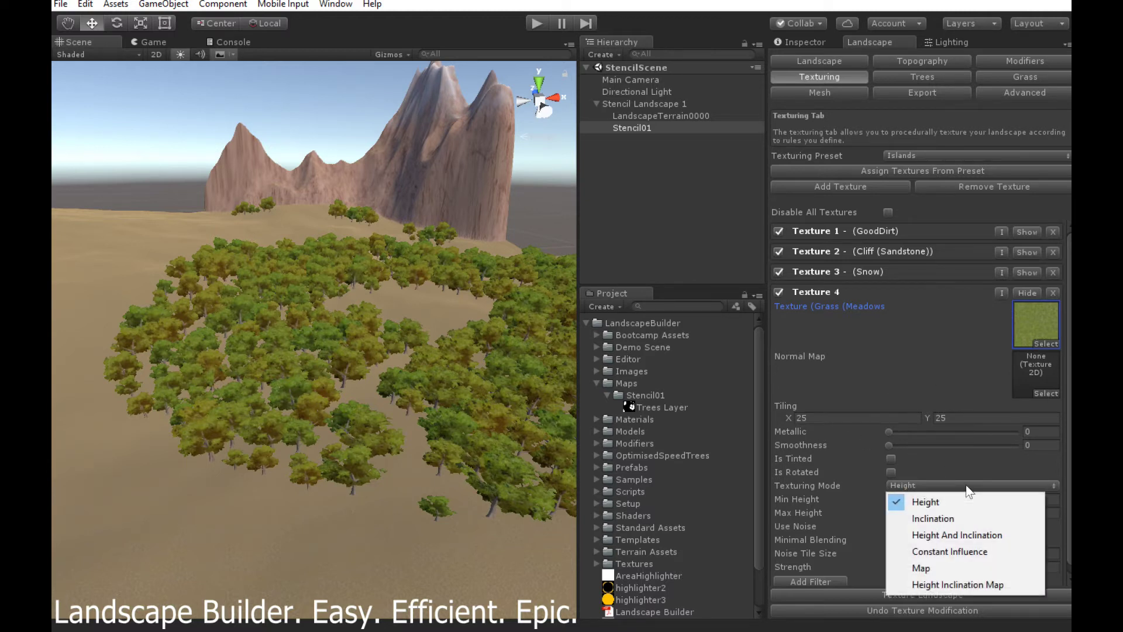
pyautogui.click(966, 534)
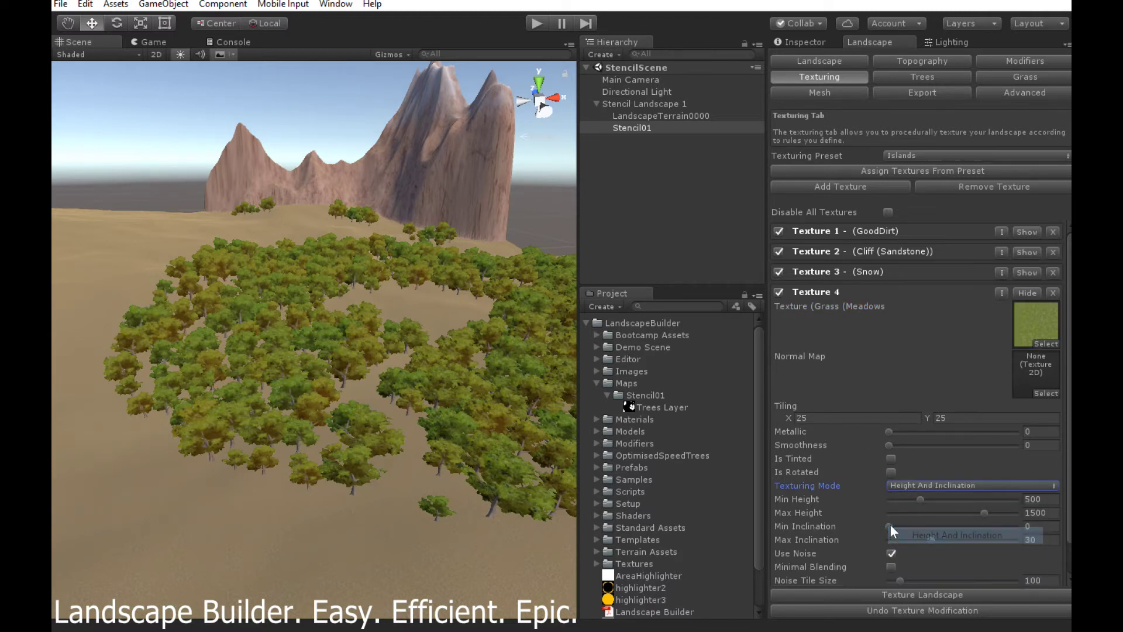
pyautogui.click(1048, 501)
pyautogui.write('0')
pyautogui.press('Tab')
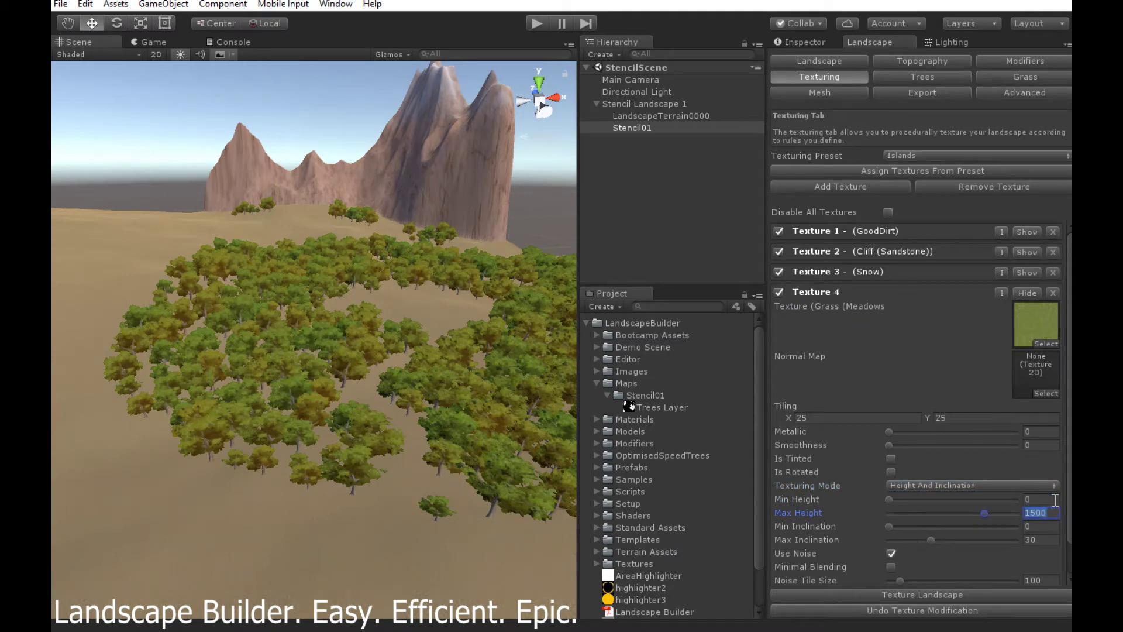
pyautogui.write('300')
pyautogui.press('Tab')
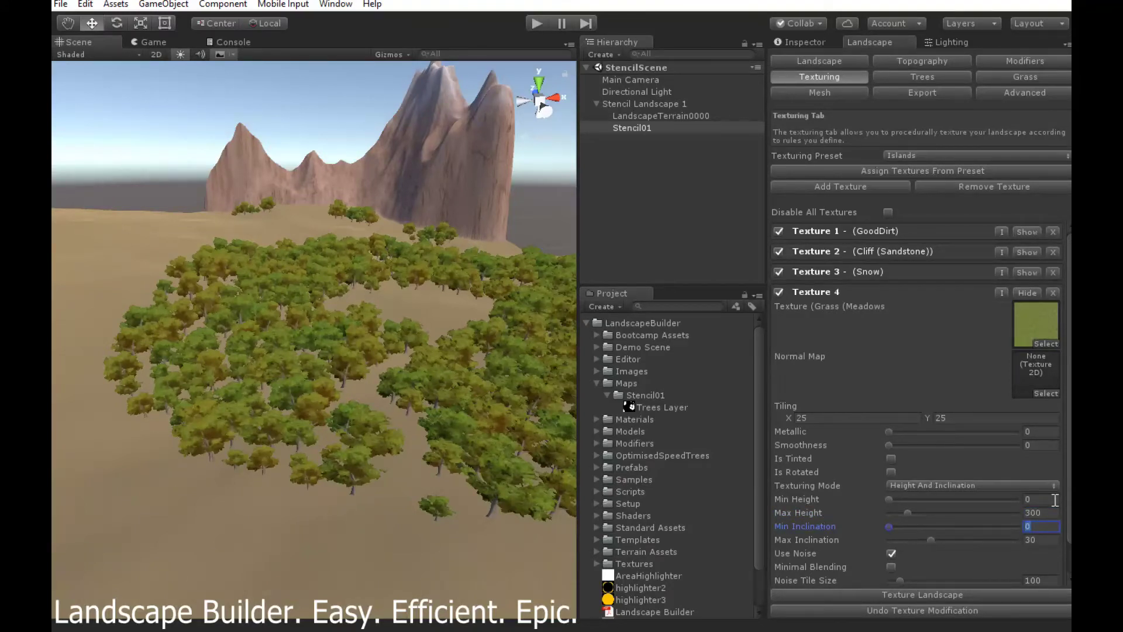
# - Set Texture 4's max inclination to 20, retexture the landscape and collapse the texture's settings
pyautogui.click(1051, 539)
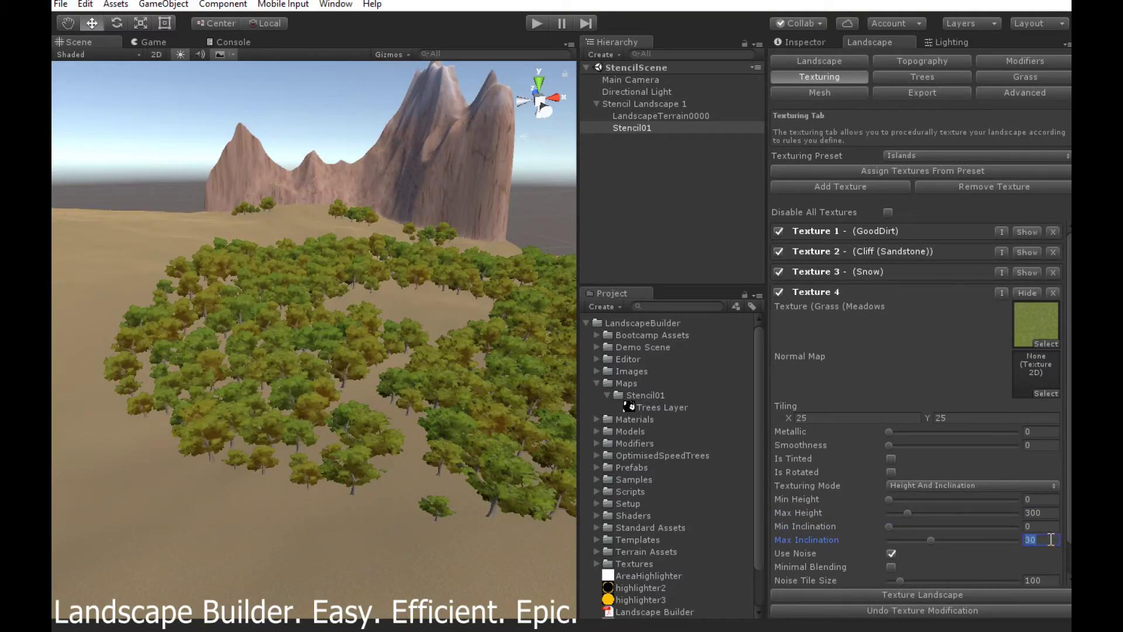
pyautogui.write('20')
pyautogui.scroll(-2, 1047, 526)
pyautogui.click(968, 594)
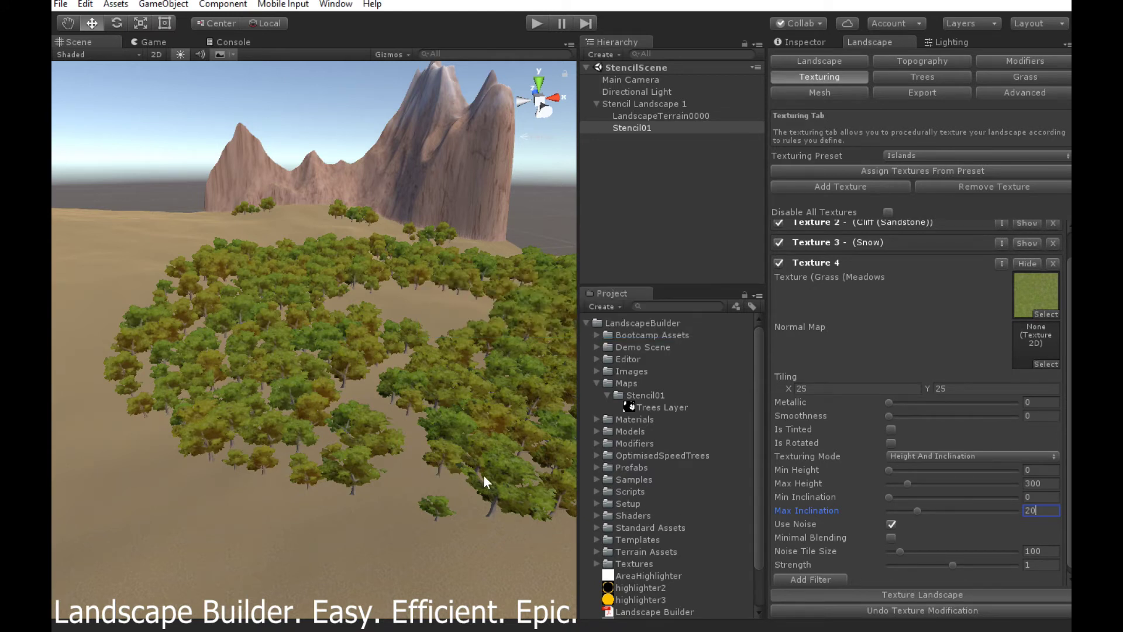
pyautogui.click(1036, 264)
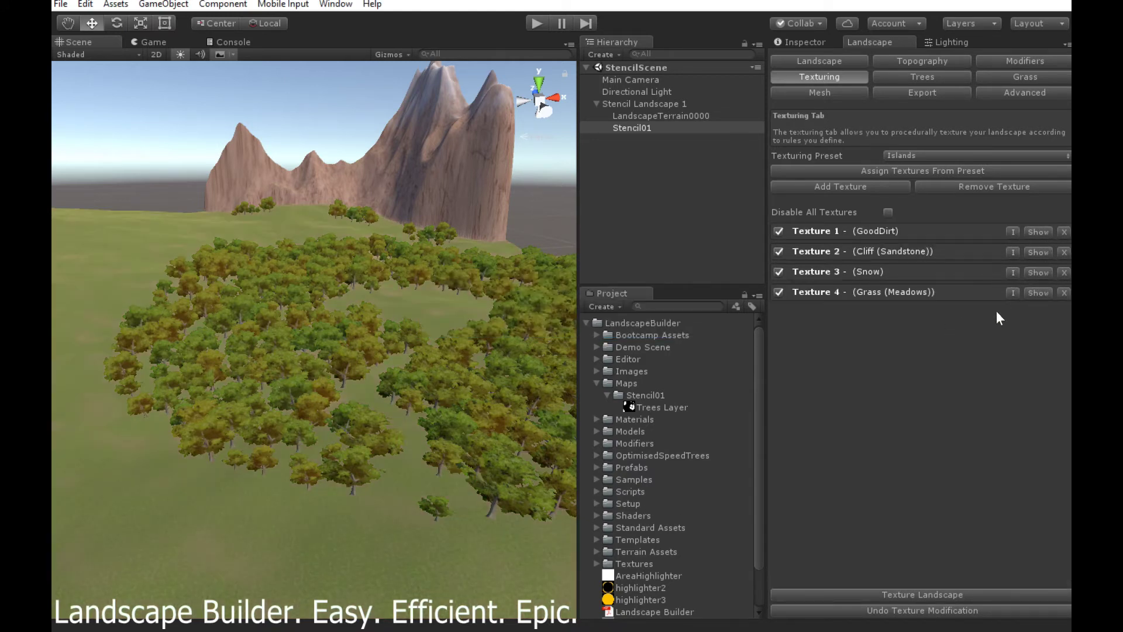
# - Add a fifth landscape texture using Forest Floor with ForestFloorNM as its normal map
pyautogui.click(849, 193)
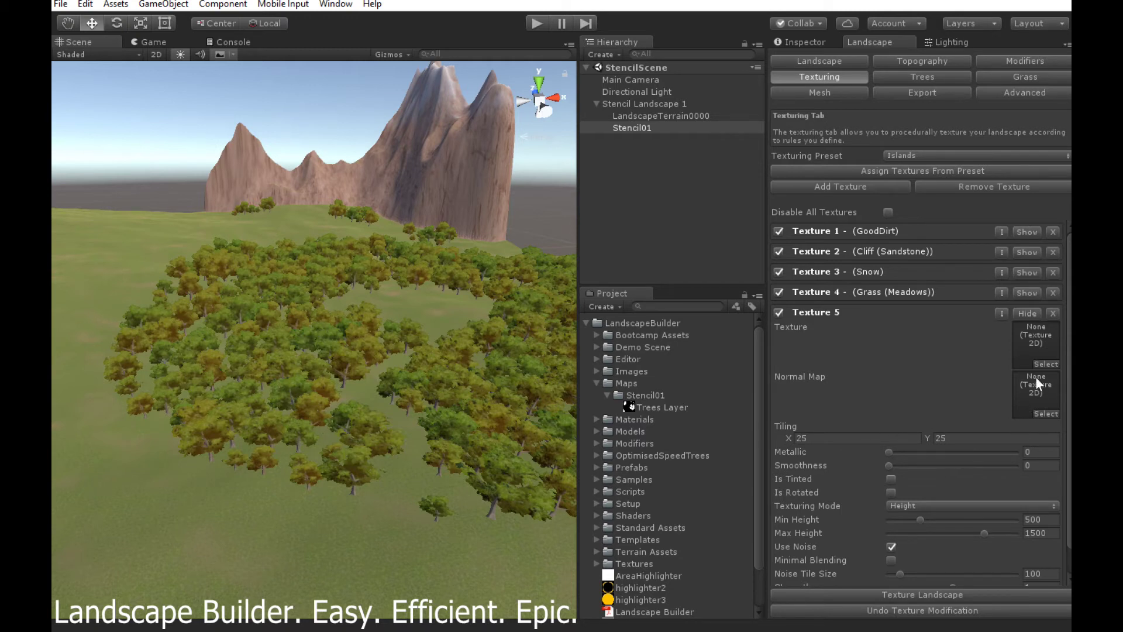
pyautogui.click(1046, 365)
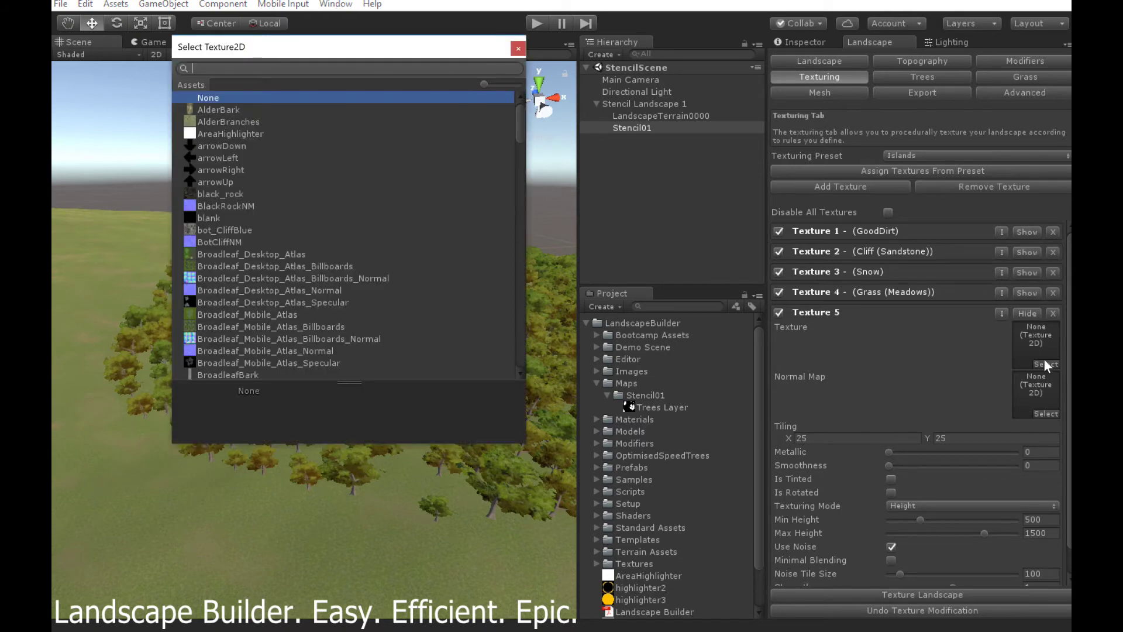
pyautogui.write('for')
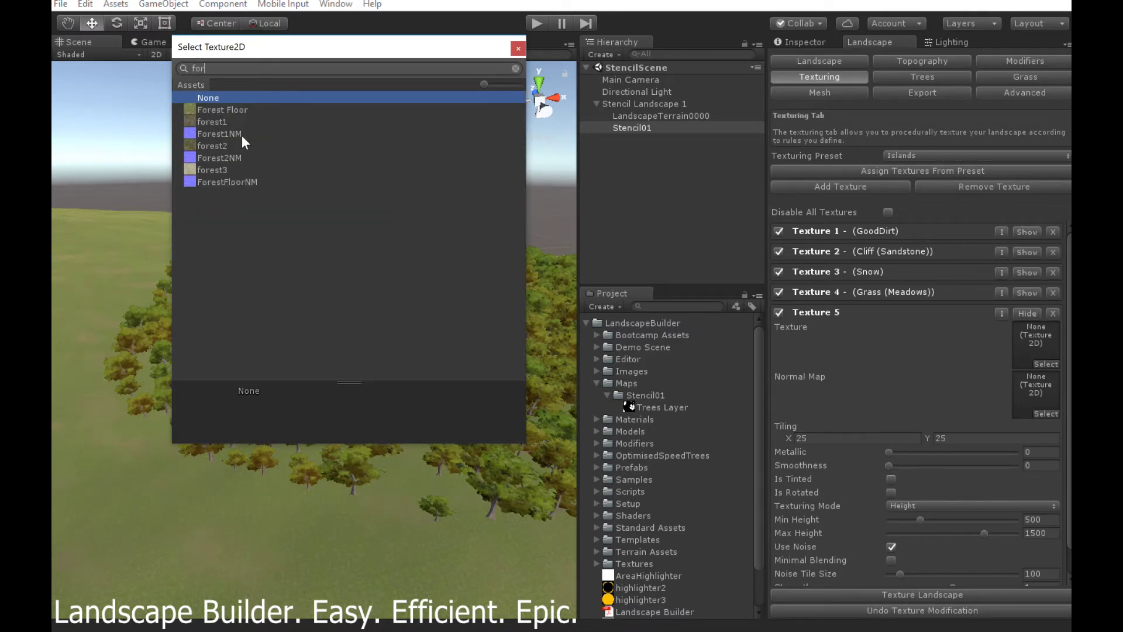
pyautogui.doubleClick(238, 110)
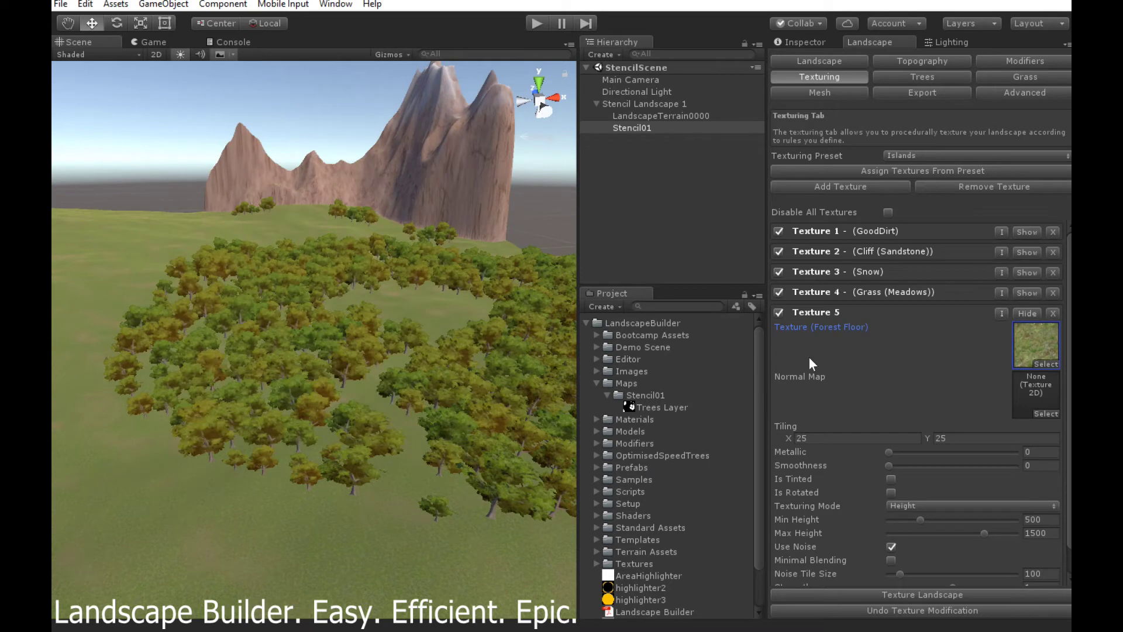
pyautogui.click(1047, 414)
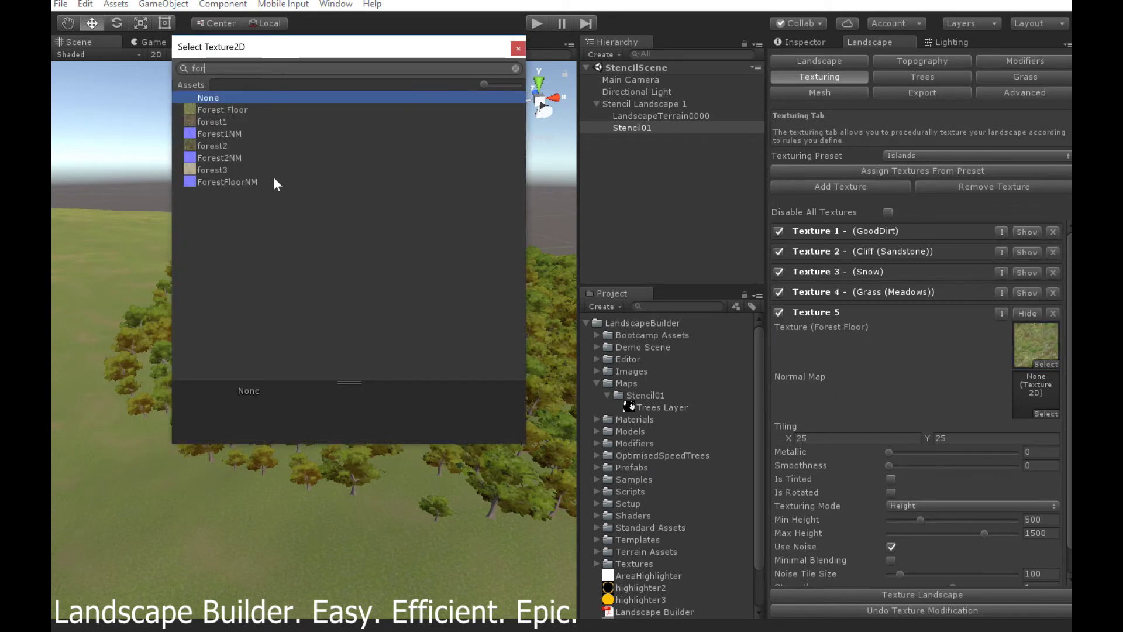
pyautogui.doubleClick(243, 183)
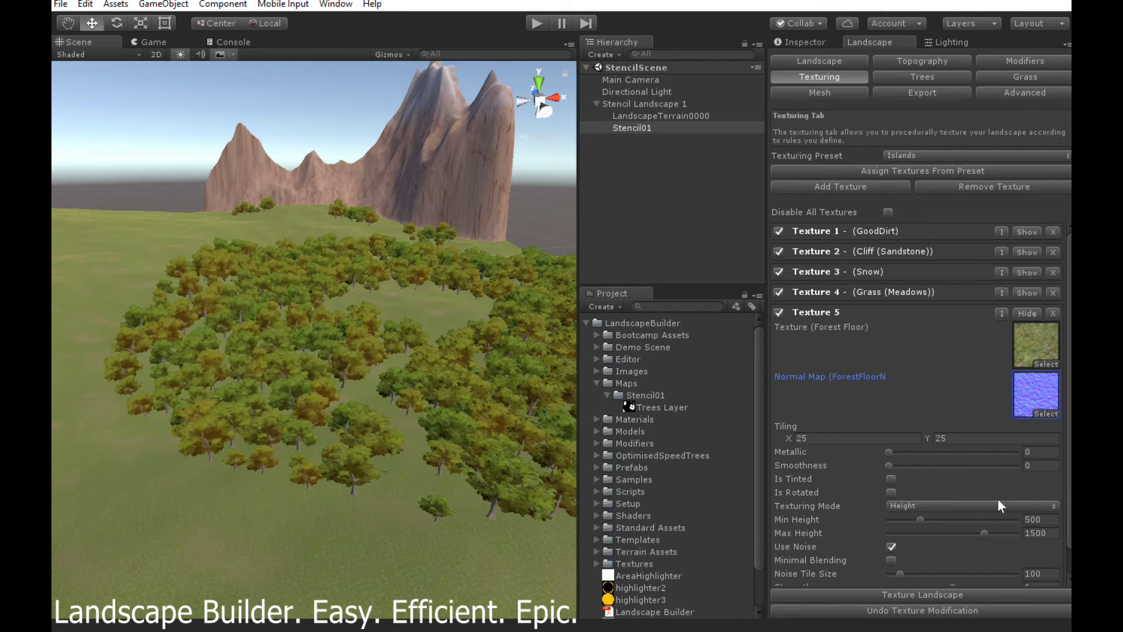
# - Set Texture 5's texturing mode to Map and assign the Trees Layer map from the Stencil01 folder to it
pyautogui.click(936, 507)
pyautogui.click(940, 587)
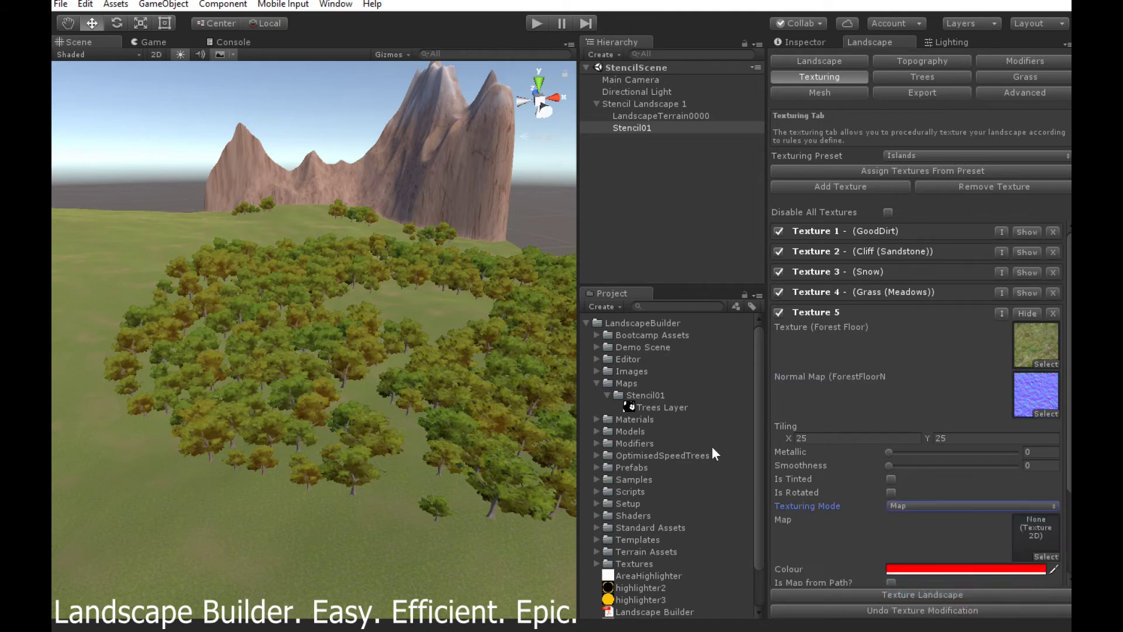
pyautogui.moveTo(657, 406); pyautogui.dragTo(1036, 538)
# - Set the map colour of Texture 5 to white (FFFFFF)
pyautogui.scroll(-3, 919, 404)
pyautogui.scroll(-2, 958, 492)
pyautogui.click(949, 452)
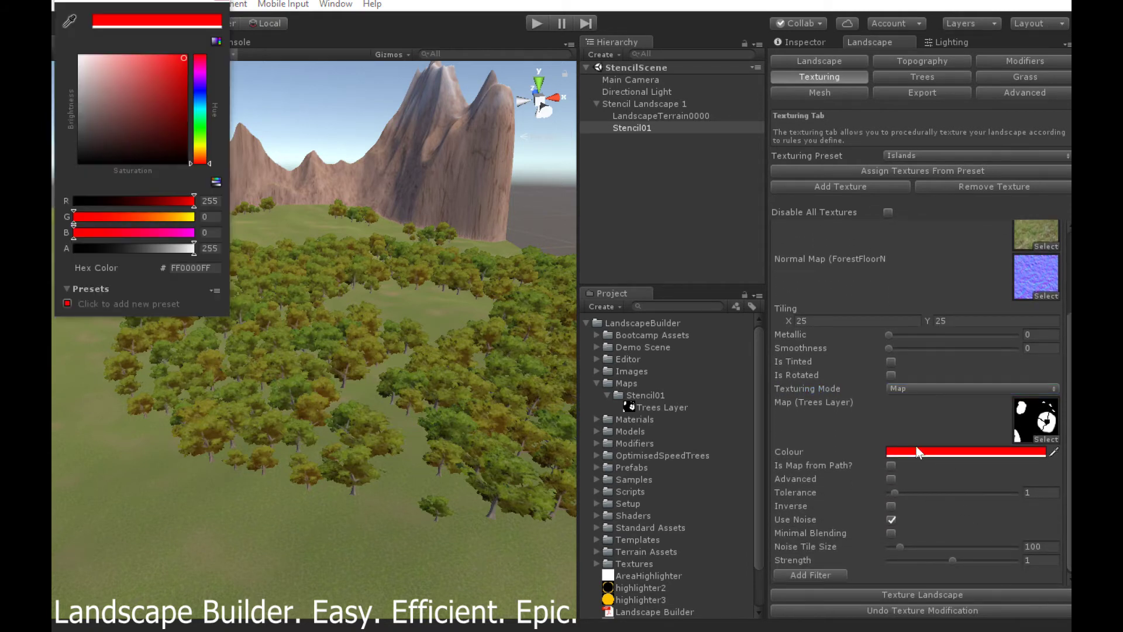
pyautogui.moveTo(103, 86); pyautogui.dragTo(72, 51)
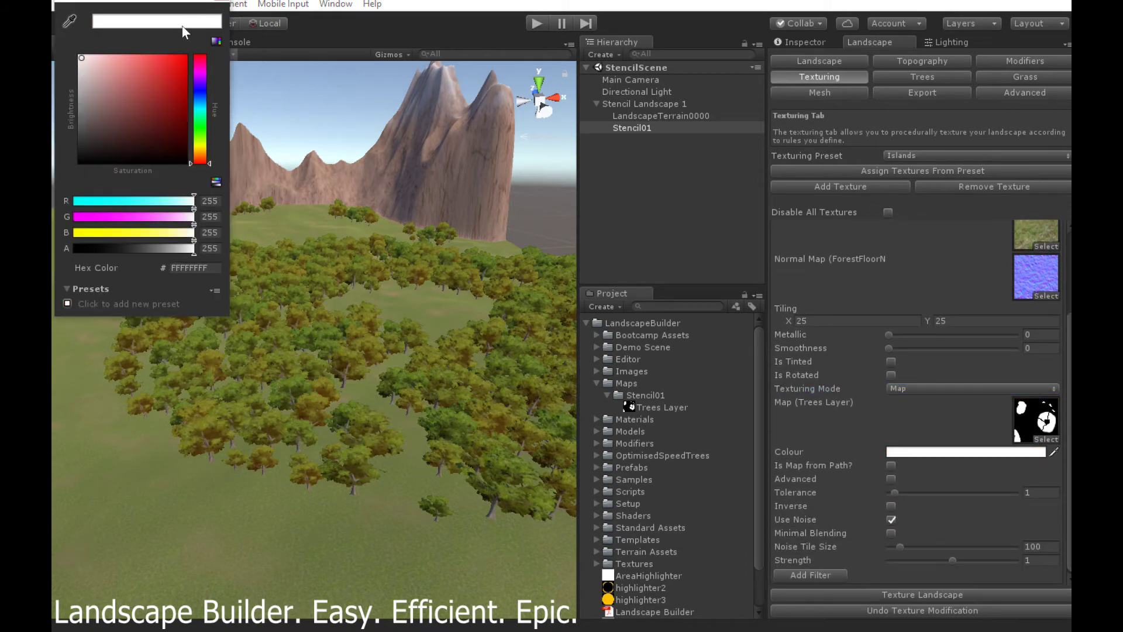
pyautogui.click(216, 2)
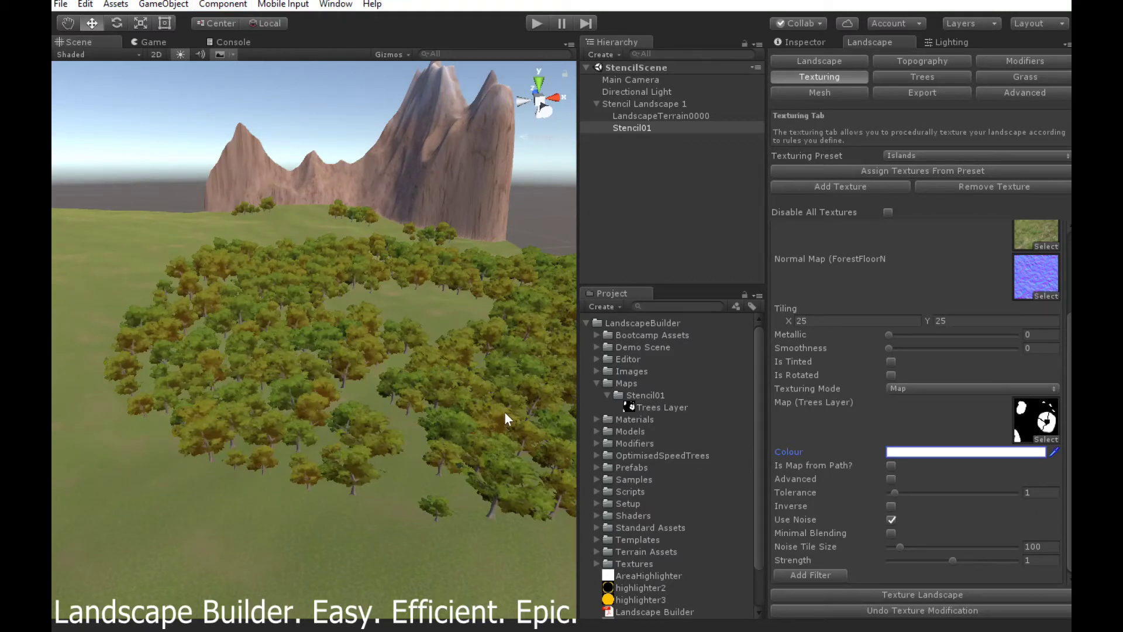
# - Set Texture 5's noise tile size to 55 and its strength to about 1.47, then retexture the landscape
pyautogui.click(1059, 547)
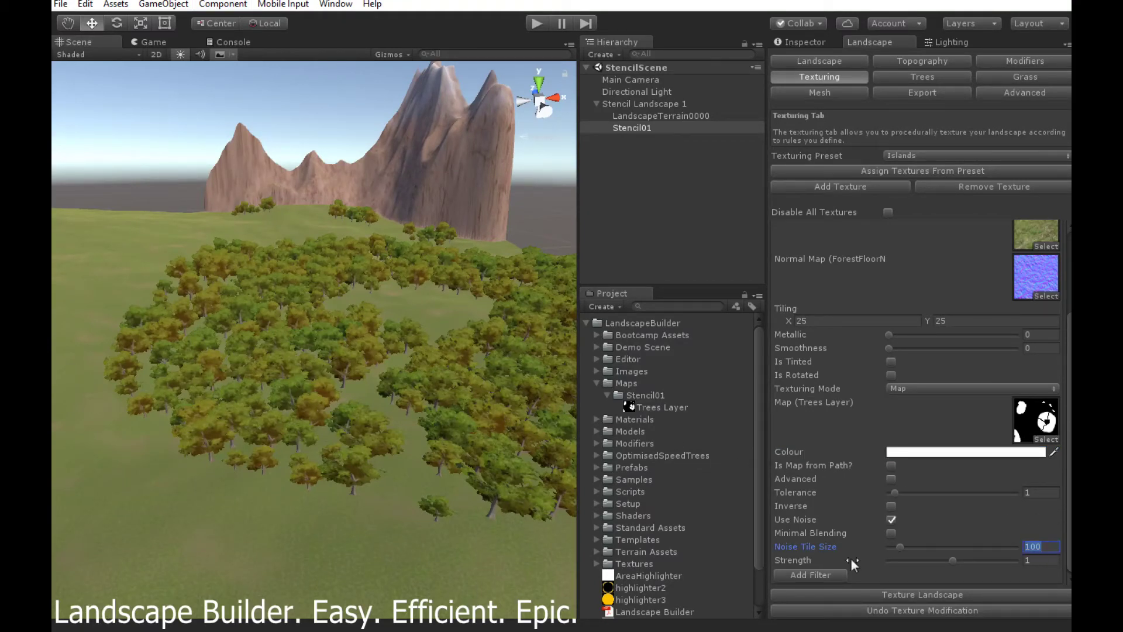
pyautogui.write('55')
pyautogui.moveTo(975, 560); pyautogui.dragTo(985, 560)
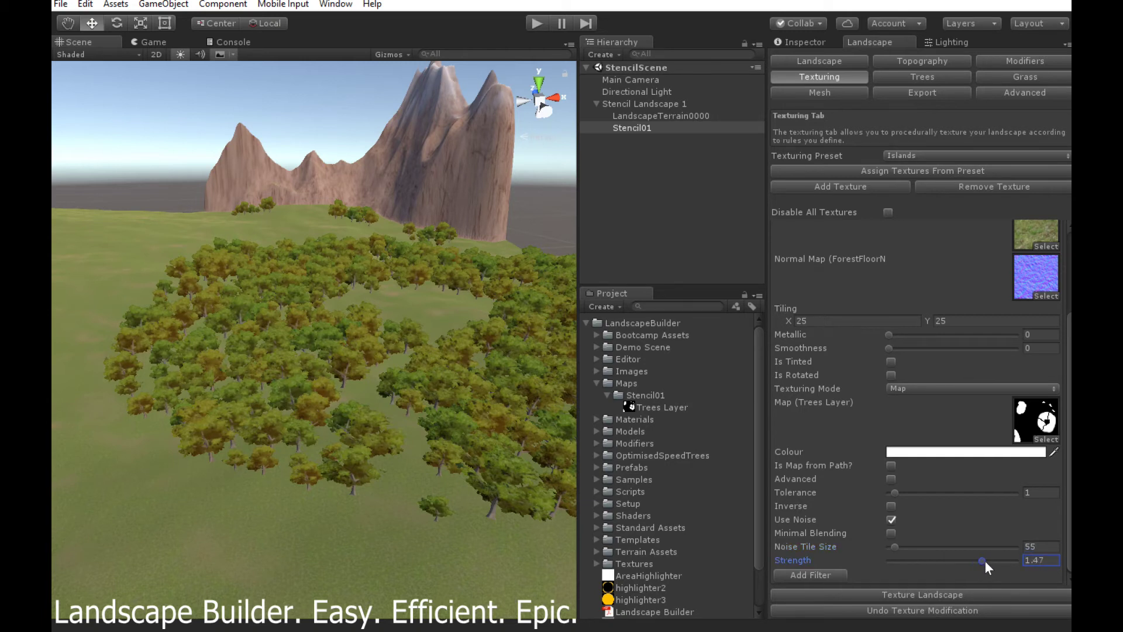
pyautogui.click(936, 594)
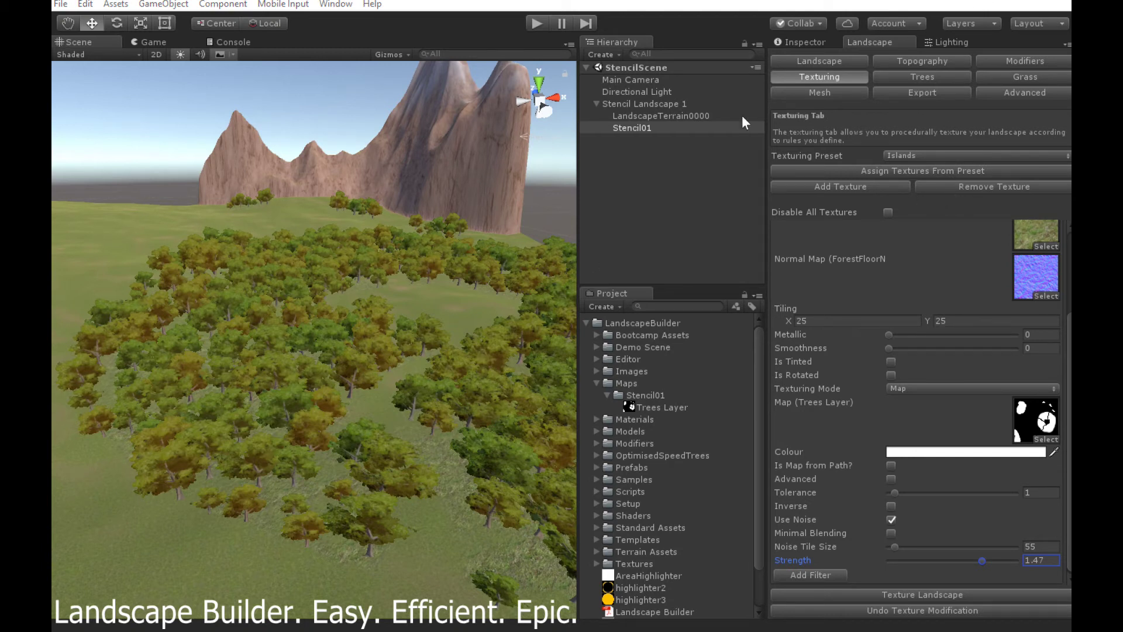
# - Add a grass type to the landscape and assign it the GrassFrond01AlbedoAlpha texture
pyautogui.click(1003, 77)
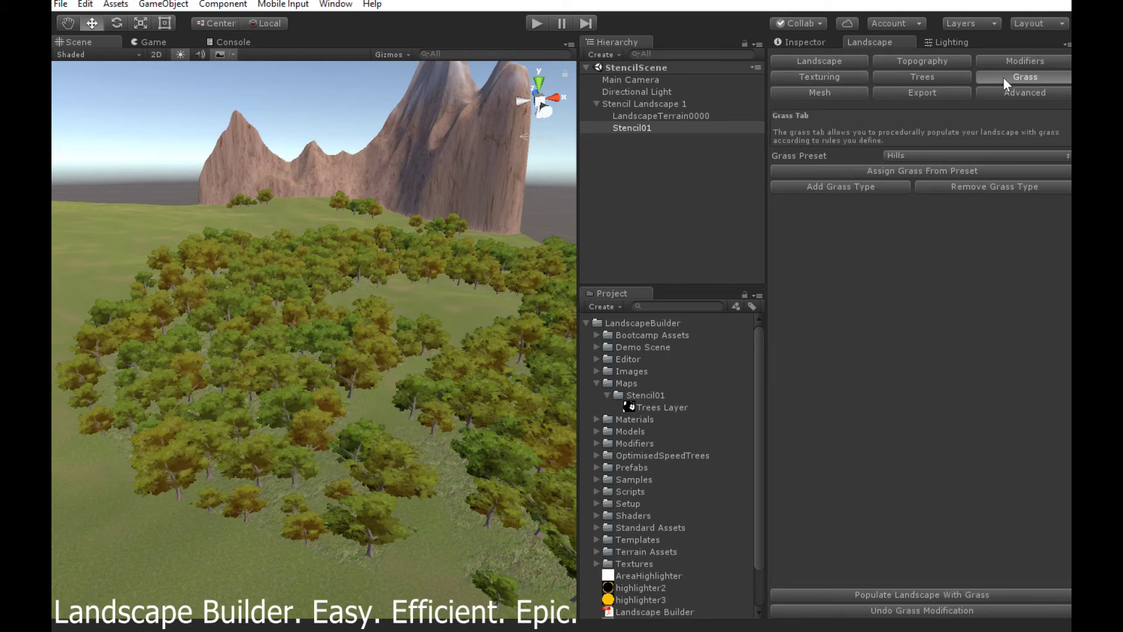
pyautogui.click(852, 186)
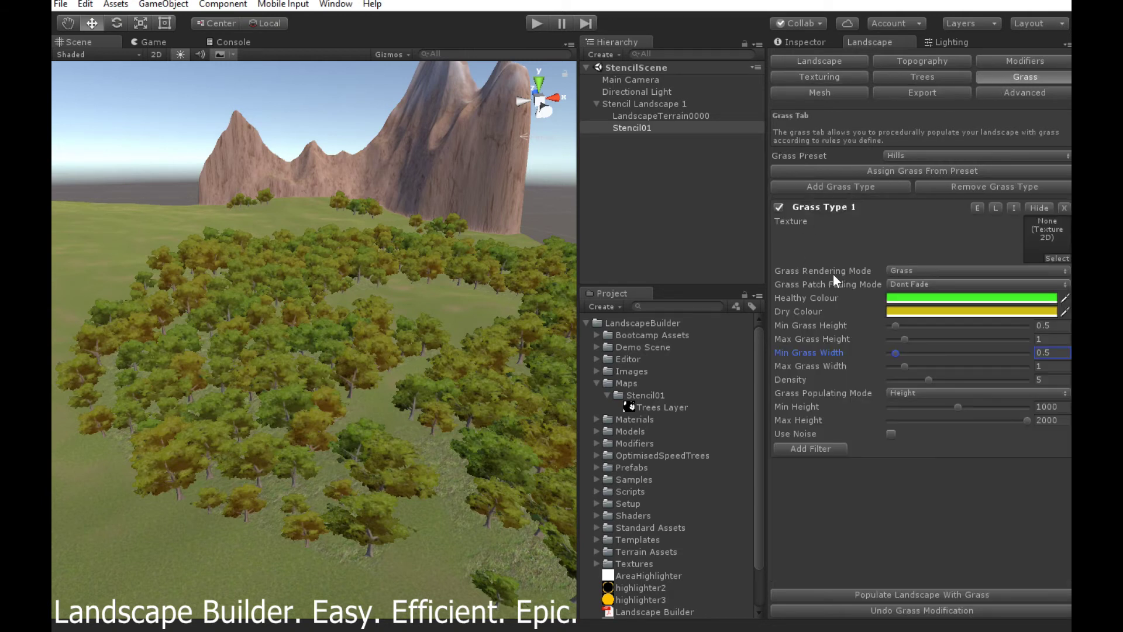
pyautogui.click(1052, 258)
pyautogui.write('fro')
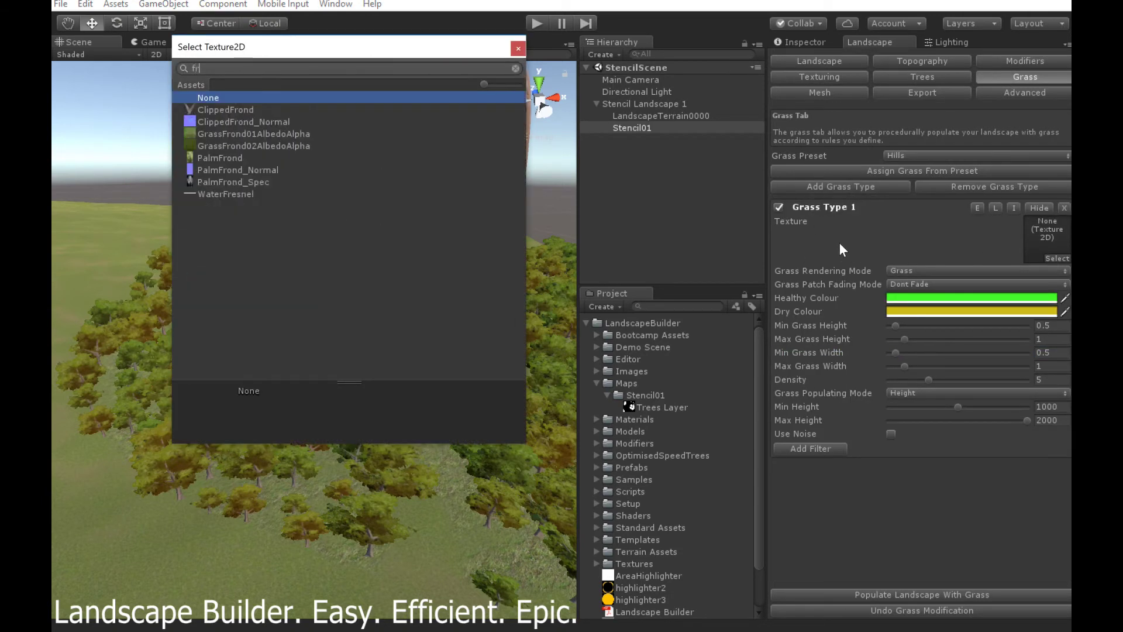
pyautogui.doubleClick(281, 136)
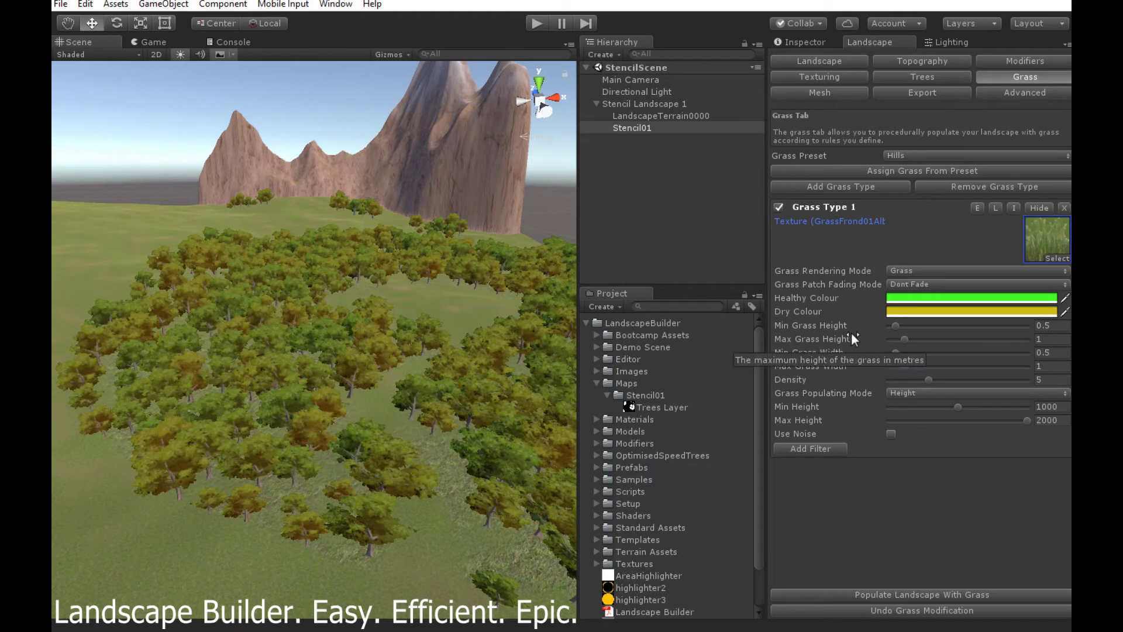
# - Set Grass Type 1's populating mode to Height And Inclination with a min height of 0 and a max height of 200
pyautogui.click(966, 394)
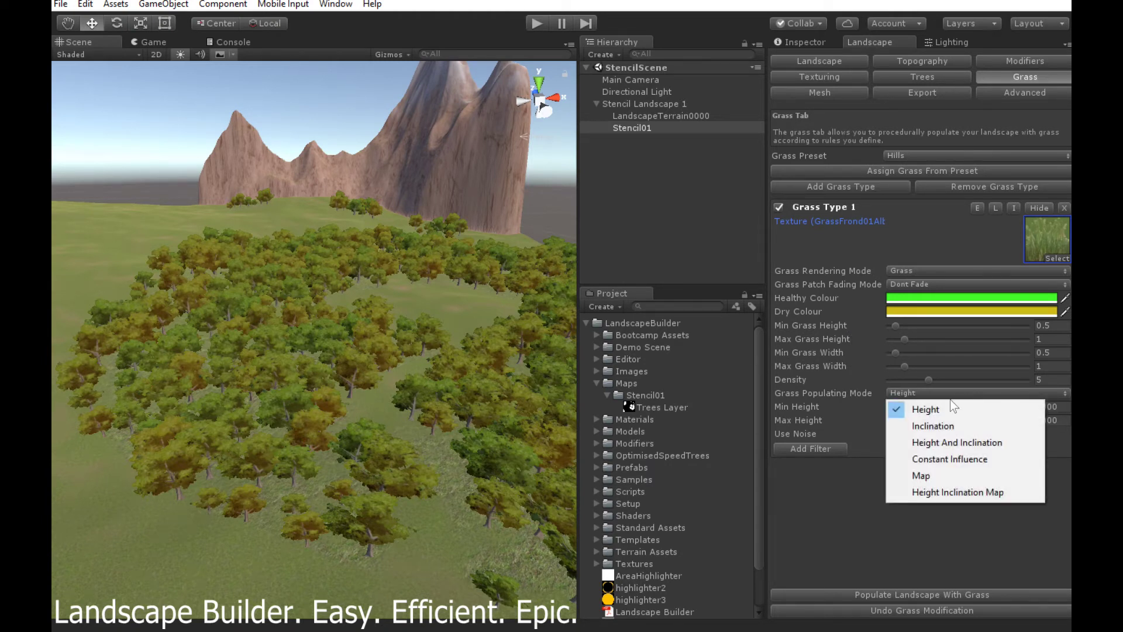
pyautogui.click(968, 442)
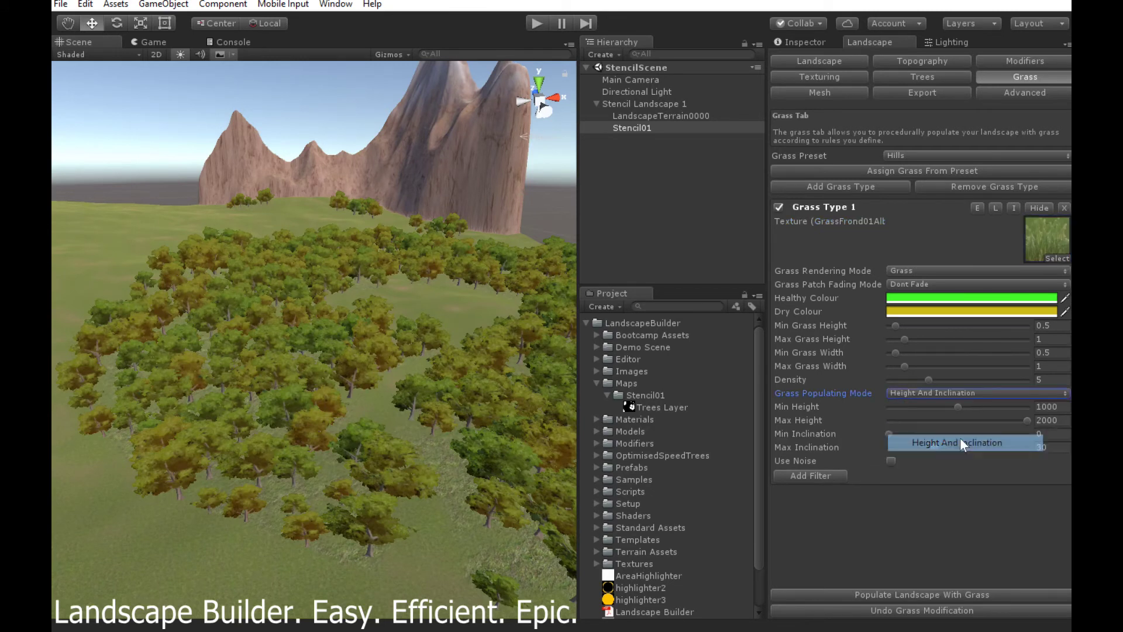
pyautogui.click(1068, 406)
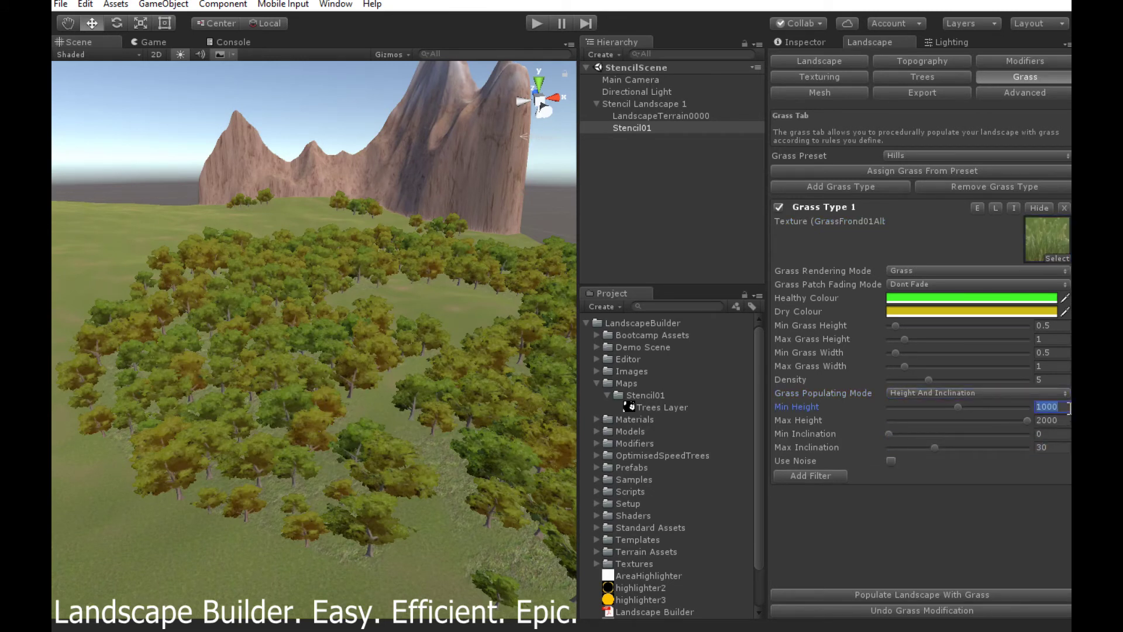
pyautogui.write('0')
pyautogui.press('Tab')
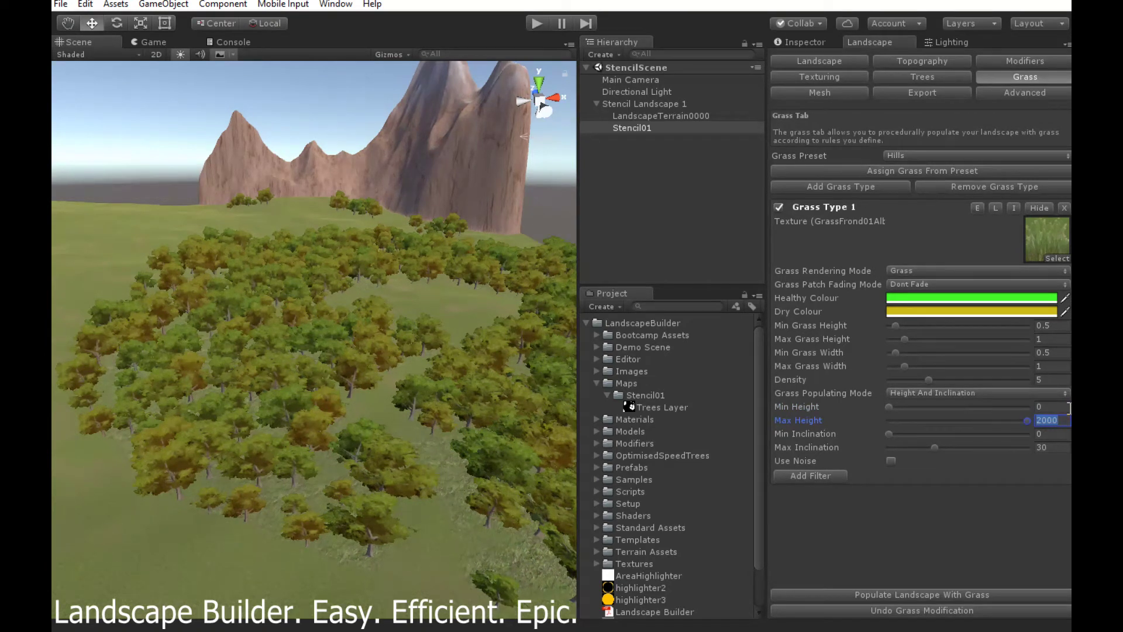
pyautogui.write('200')
pyautogui.press('Tab')
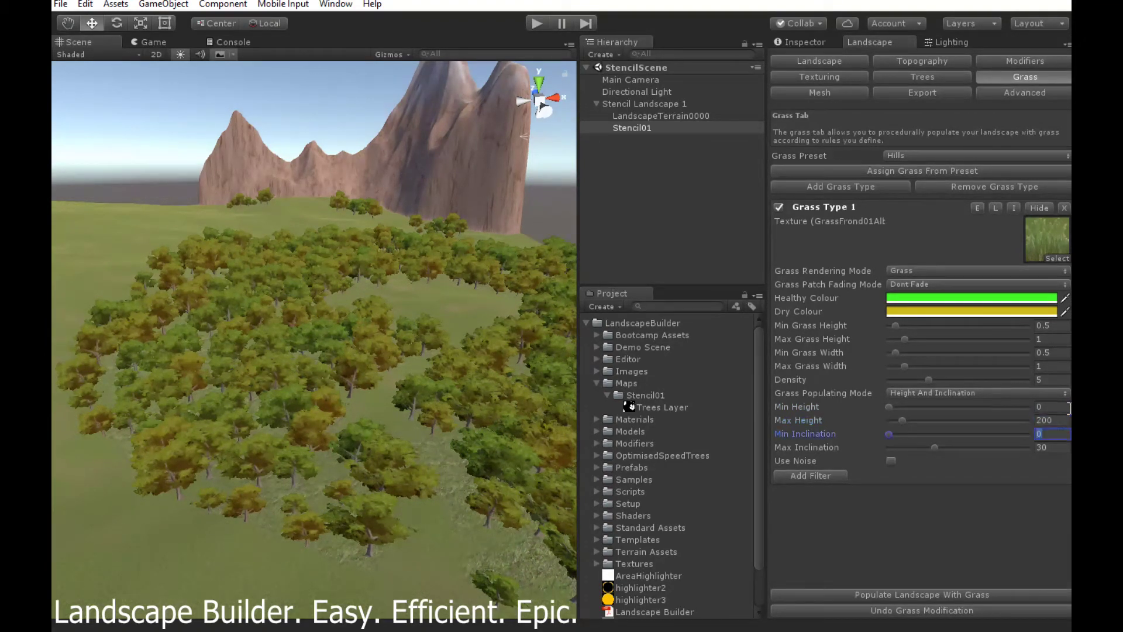
# - Set Grass Type 1's min inclination to 0 and max inclination to 20
pyautogui.write('2')
pyautogui.press('Tab')
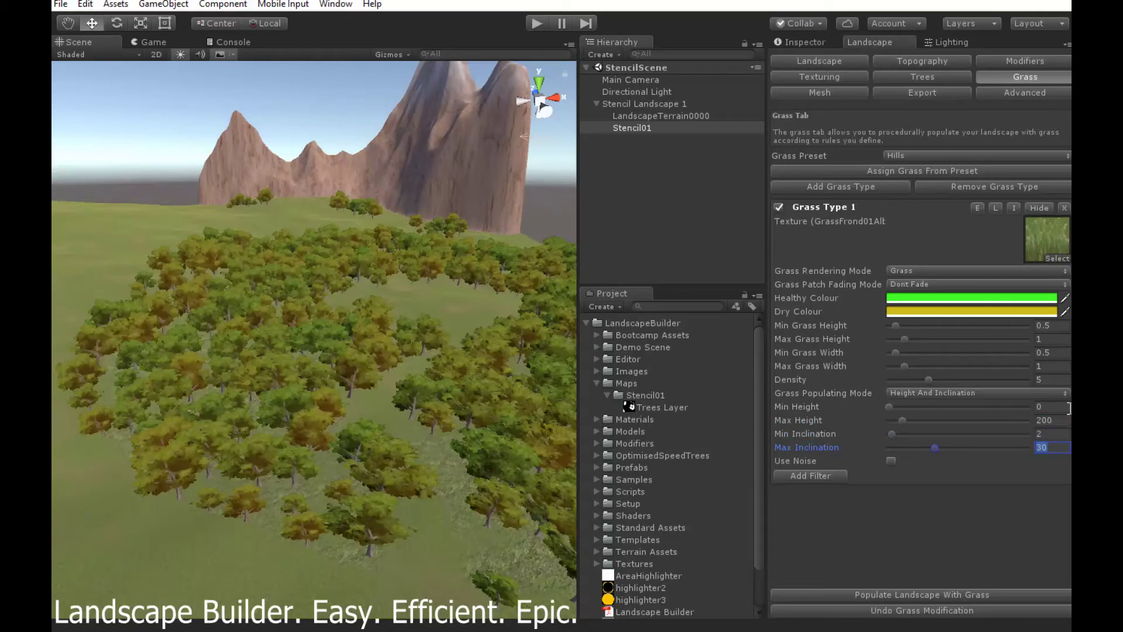
pyautogui.hotkey('shift', 'Tab')
pyautogui.write('0')
pyautogui.press('Tab')
pyautogui.write('20')
# - Examine the ground cover among the trees from close range and from above the forest
pyautogui.click(509, 457)
pyautogui.scroll(5, 462, 468)
pyautogui.moveTo(514, 495); pyautogui.dragTo(310, 328, button='right')
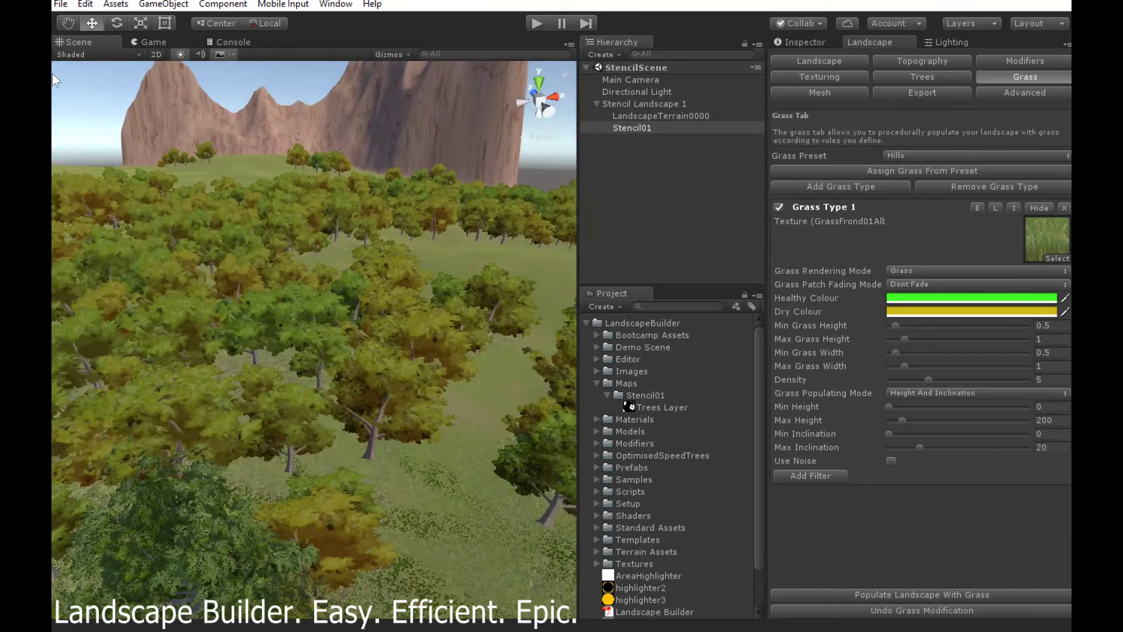
pyautogui.moveTo(384, 359)
pyautogui.mouseDown(button='right')
pyautogui.moveTo(346, 336)
pyautogui.moveTo(398, 376)
pyautogui.moveTo(366, 351)
pyautogui.moveTo(370, 364)
pyautogui.mouseUp(button='right')
pyautogui.scroll(-5, 369, 363)
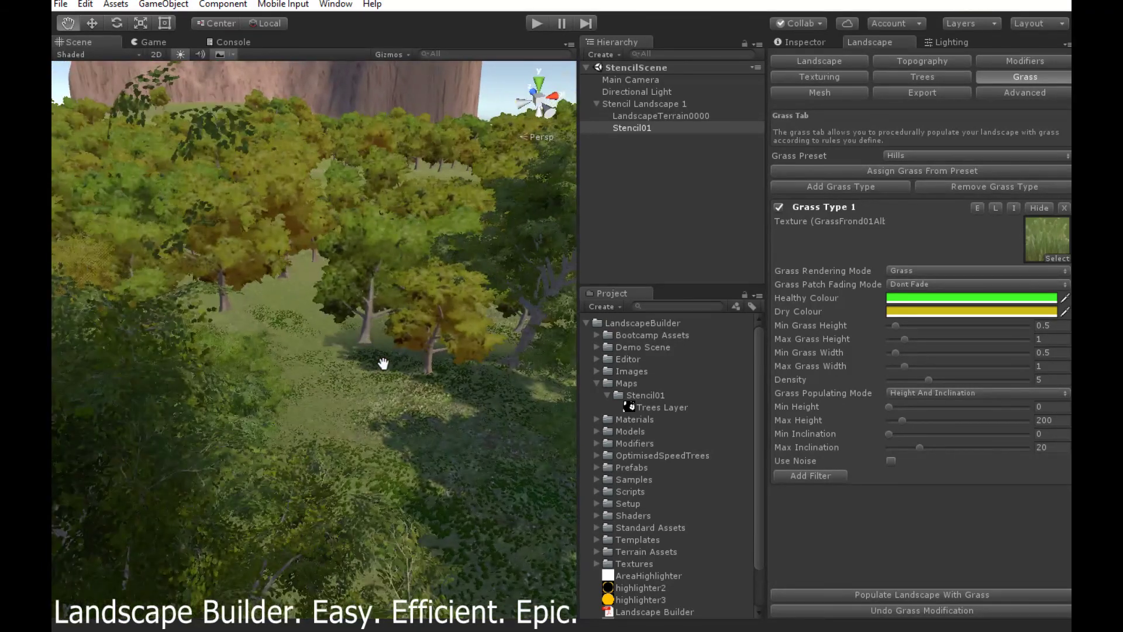
pyautogui.scroll(-8, 384, 367)
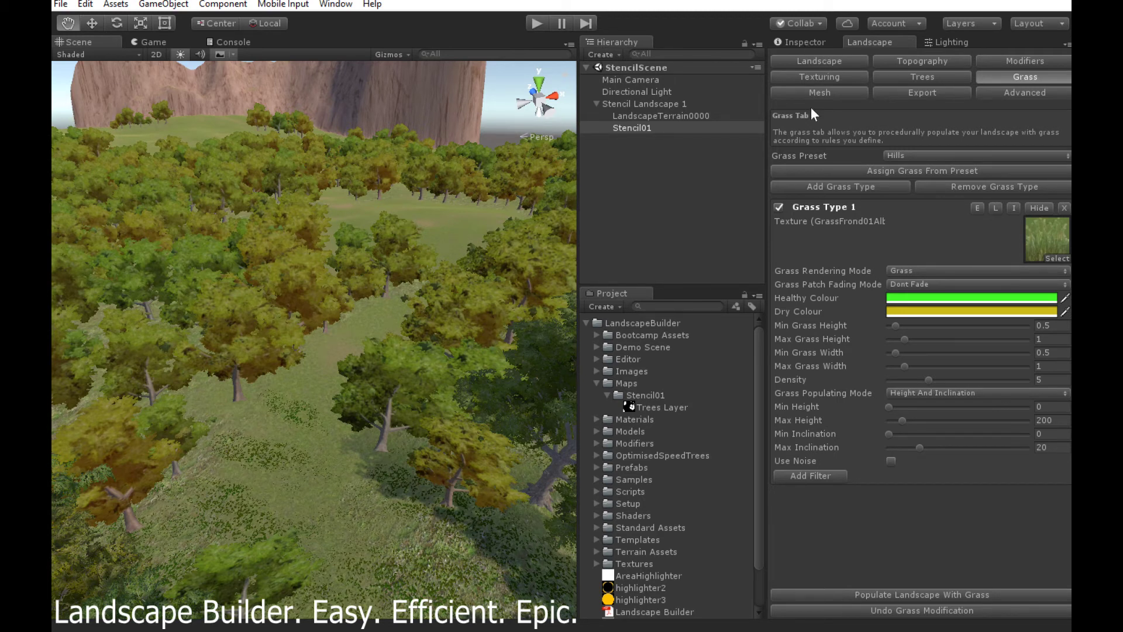
# - Place the FPSController prefab from the Standard Assets first-person character prefabs in the gap between the trees
pyautogui.click(595, 384)
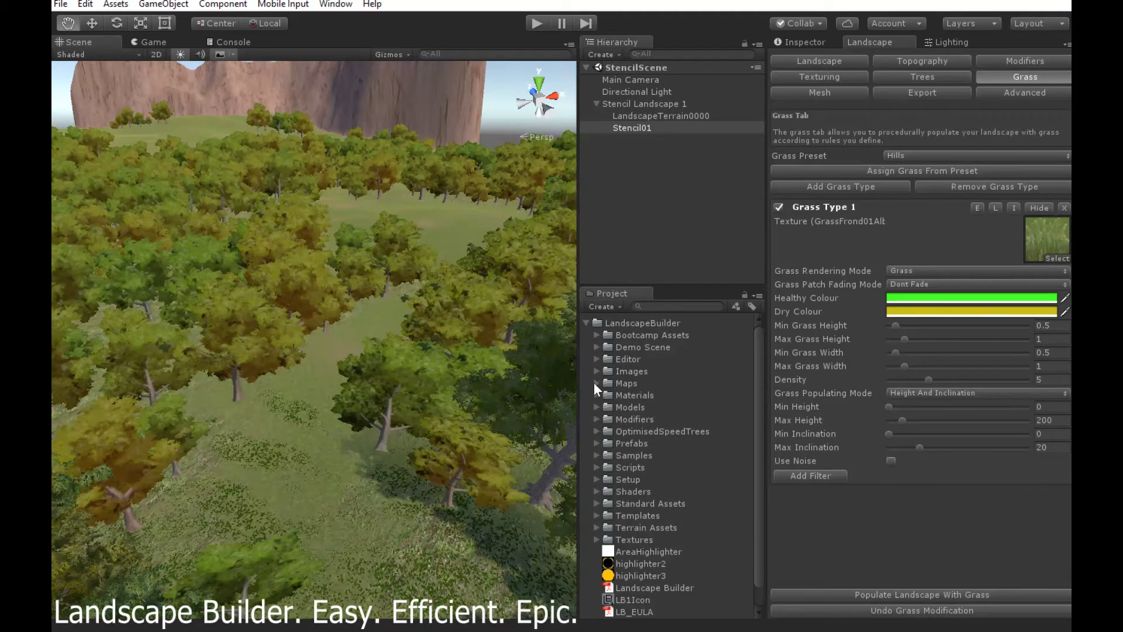
pyautogui.click(586, 323)
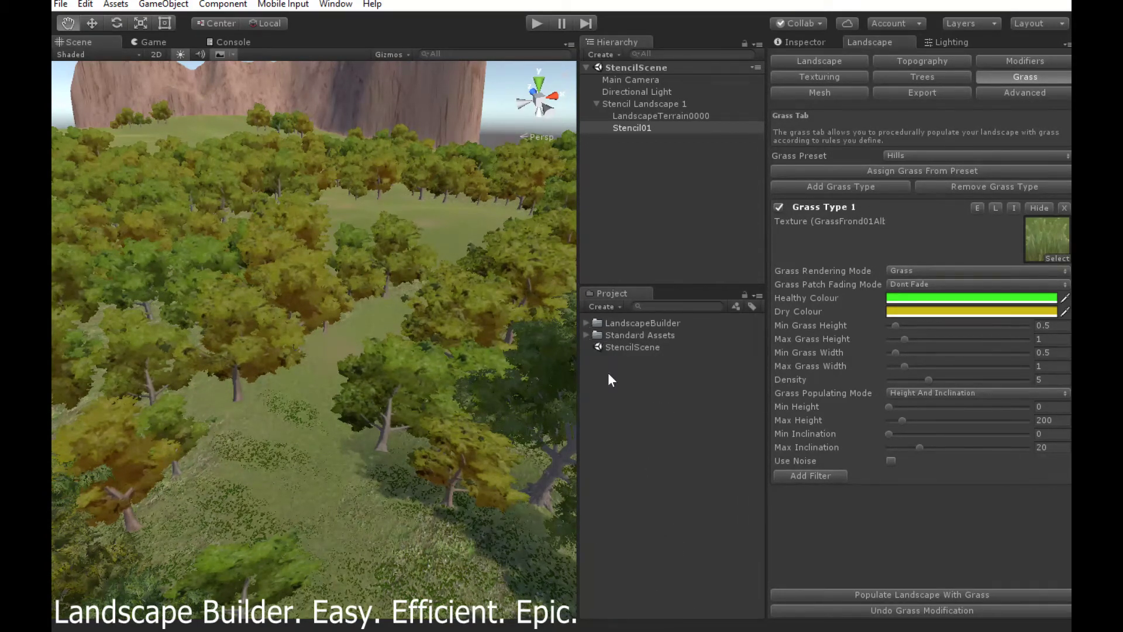
pyautogui.click(586, 336)
pyautogui.moveTo(686, 395); pyautogui.dragTo(376, 397)
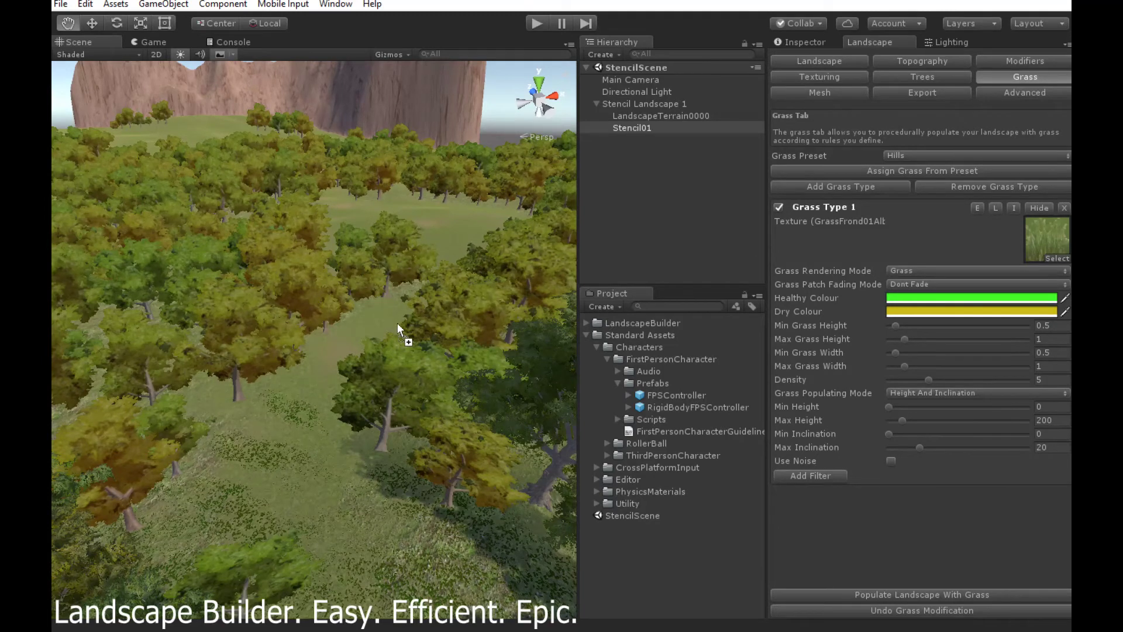
pyautogui.moveTo(390, 321); pyautogui.dragTo(390, 320)
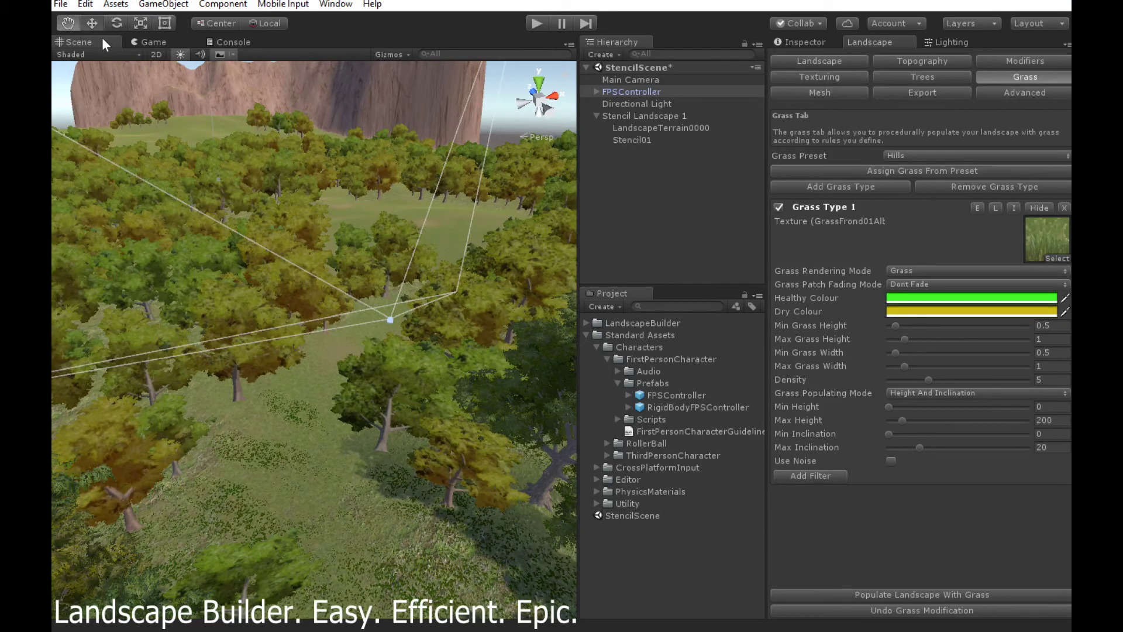
# - Raise the FPSController slightly above the ground and rotate it a little about its vertical axis
pyautogui.click(92, 23)
pyautogui.moveTo(398, 270); pyautogui.dragTo(398, 261)
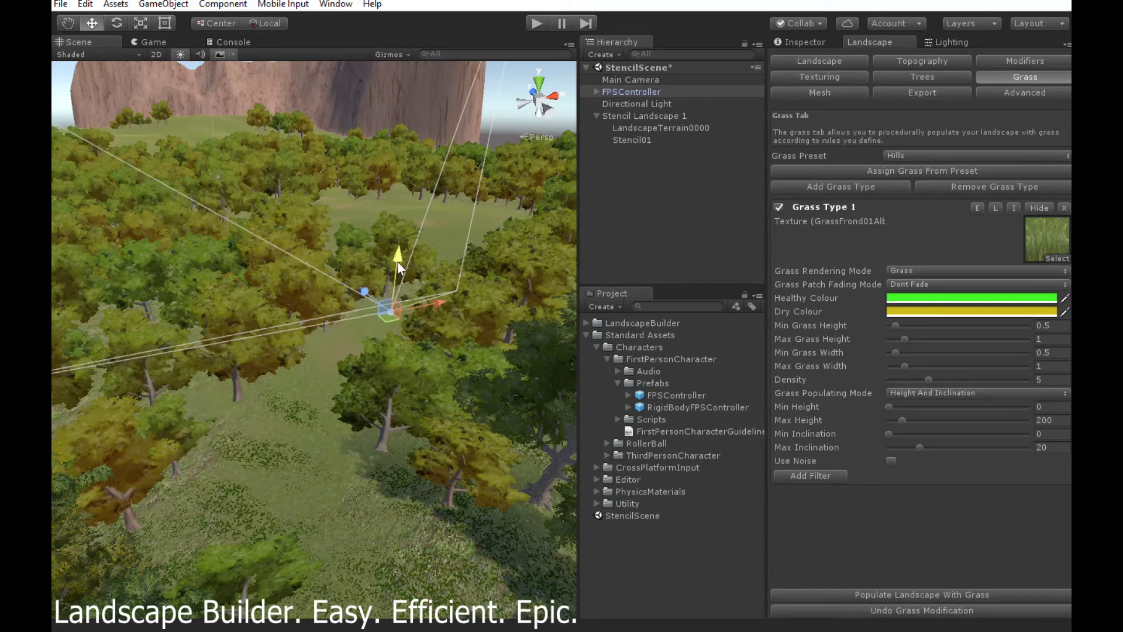
pyautogui.click(120, 26)
pyautogui.moveTo(405, 342); pyautogui.dragTo(394, 341)
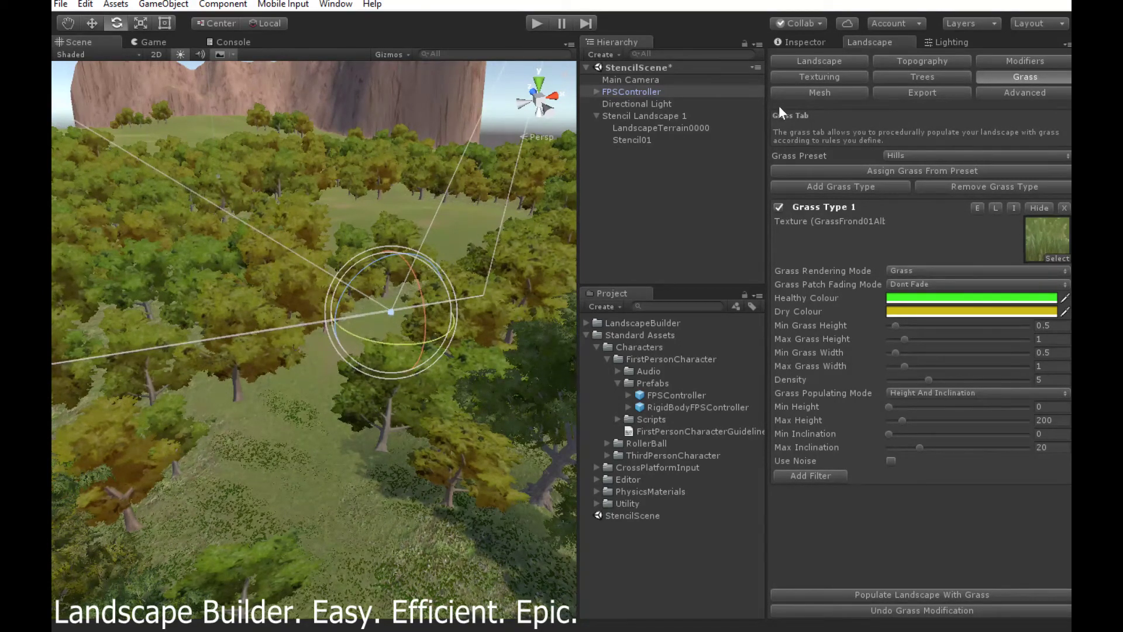
# - Set the far clipping plane of the FirstPersonCharacter camera to 2000
pyautogui.click(592, 92)
pyautogui.click(596, 93)
pyautogui.click(642, 104)
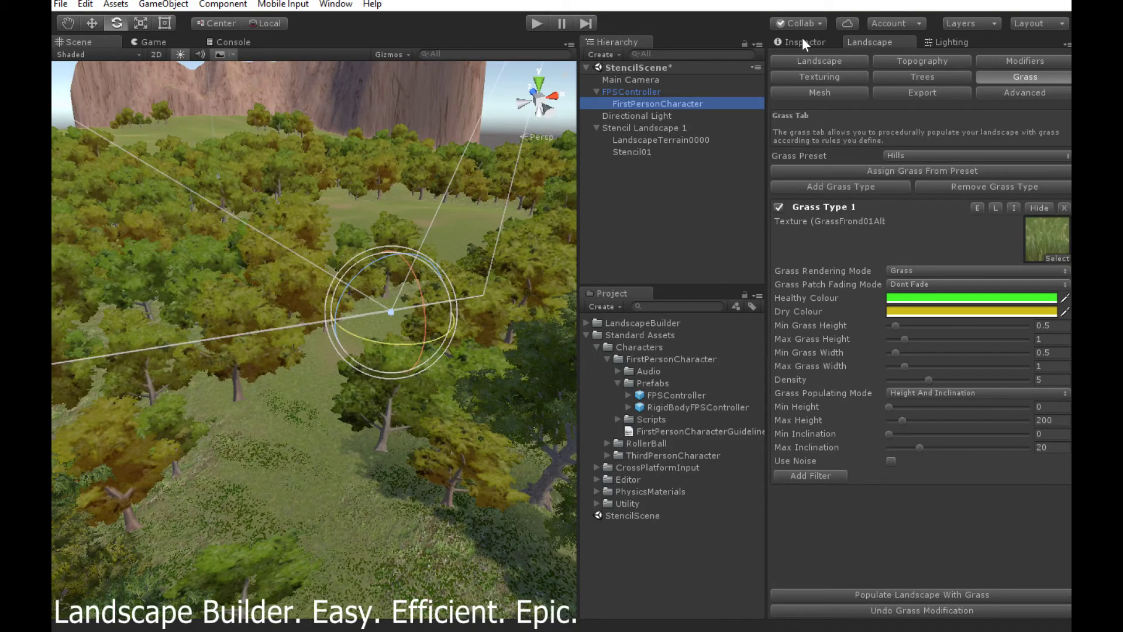
pyautogui.click(820, 76)
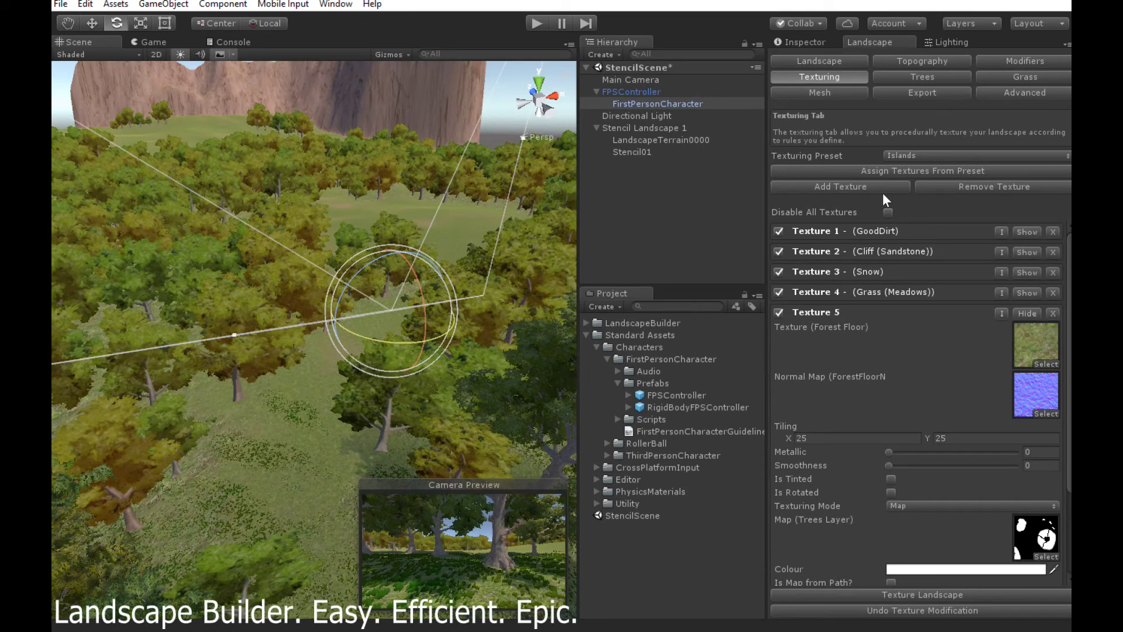
pyautogui.click(819, 44)
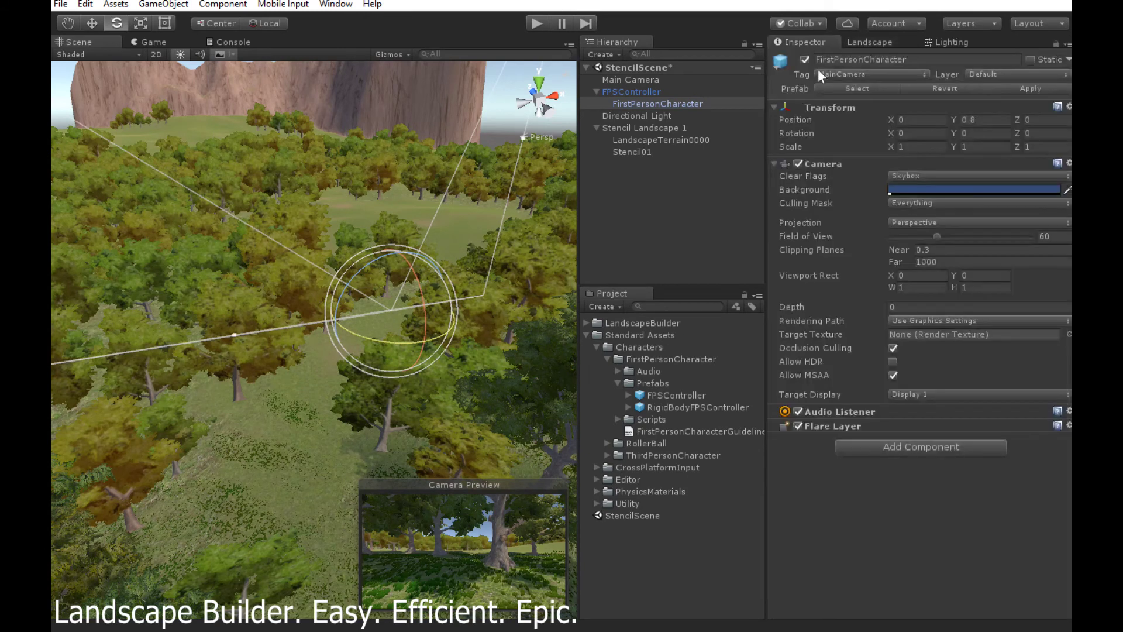
pyautogui.click(920, 263)
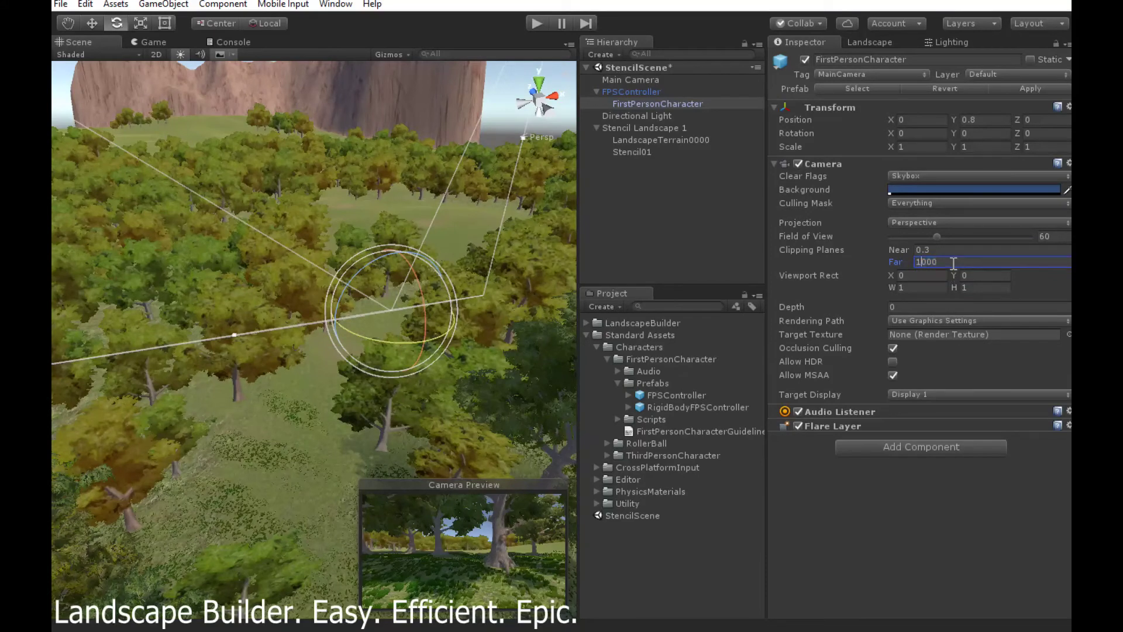
pyautogui.press('BackSpace')
pyautogui.write('2')
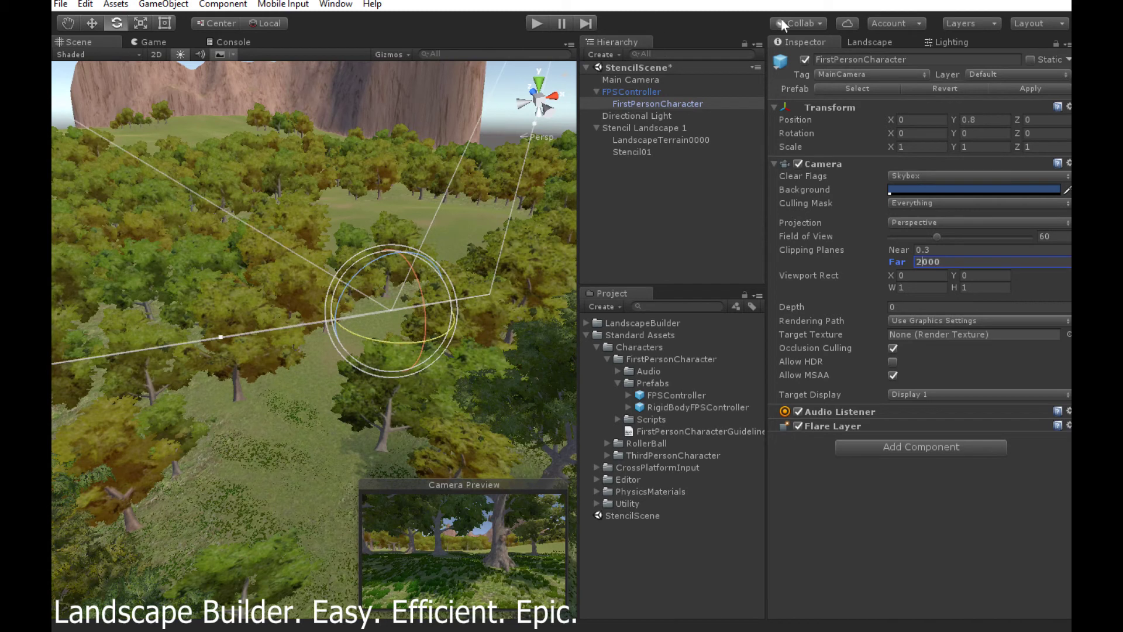
# - Set up the scene lighting from the landscape's scene settings
pyautogui.click(863, 45)
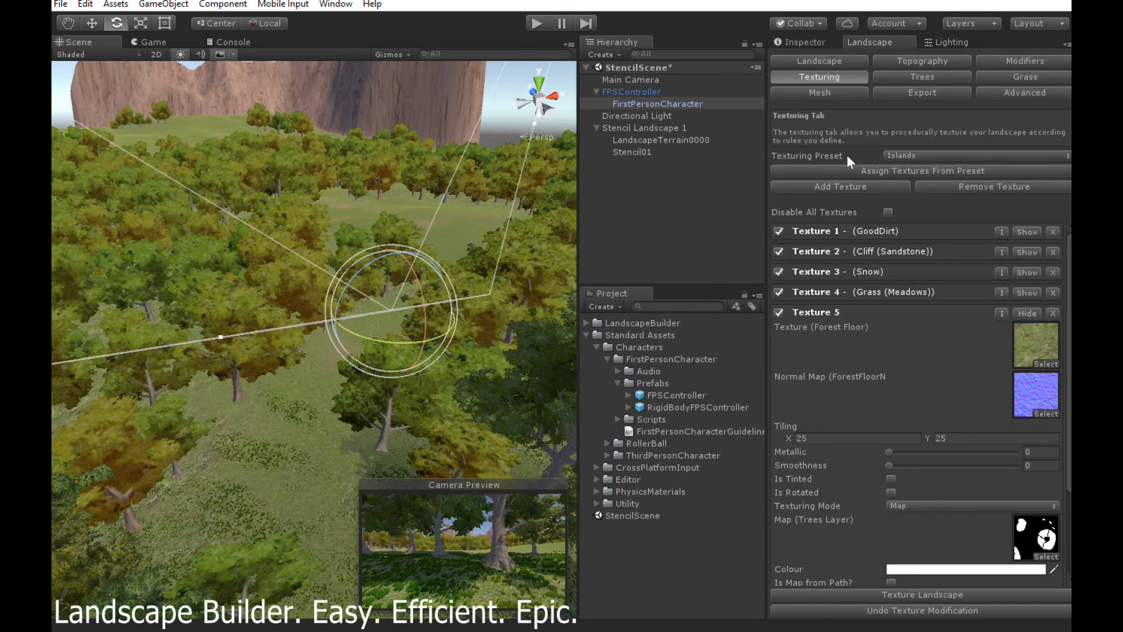
pyautogui.click(820, 61)
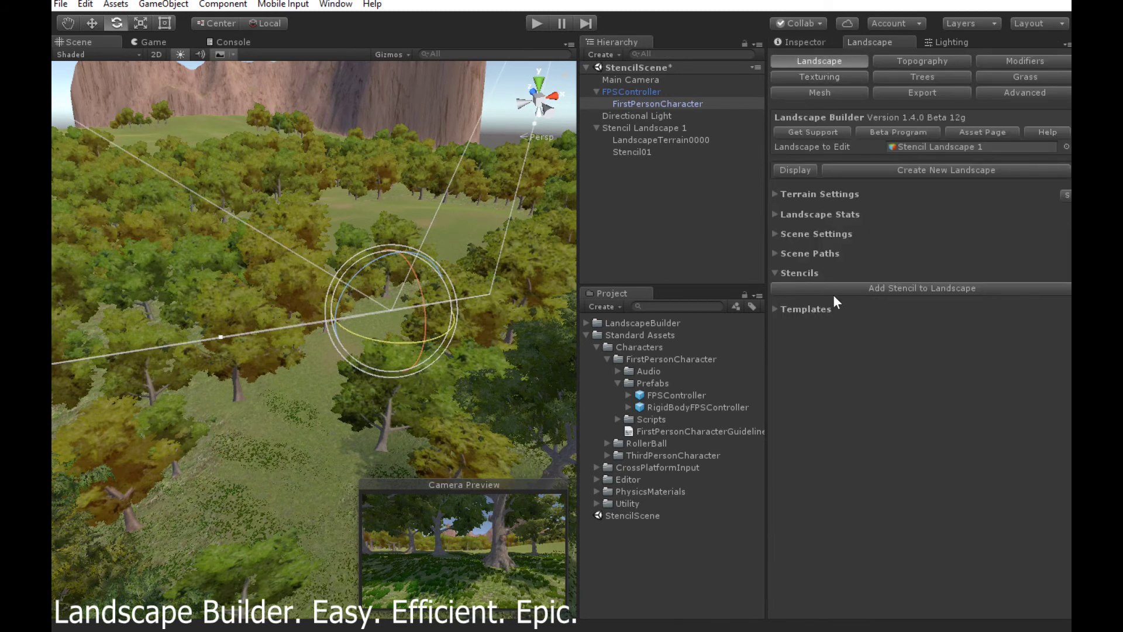
pyautogui.click(775, 235)
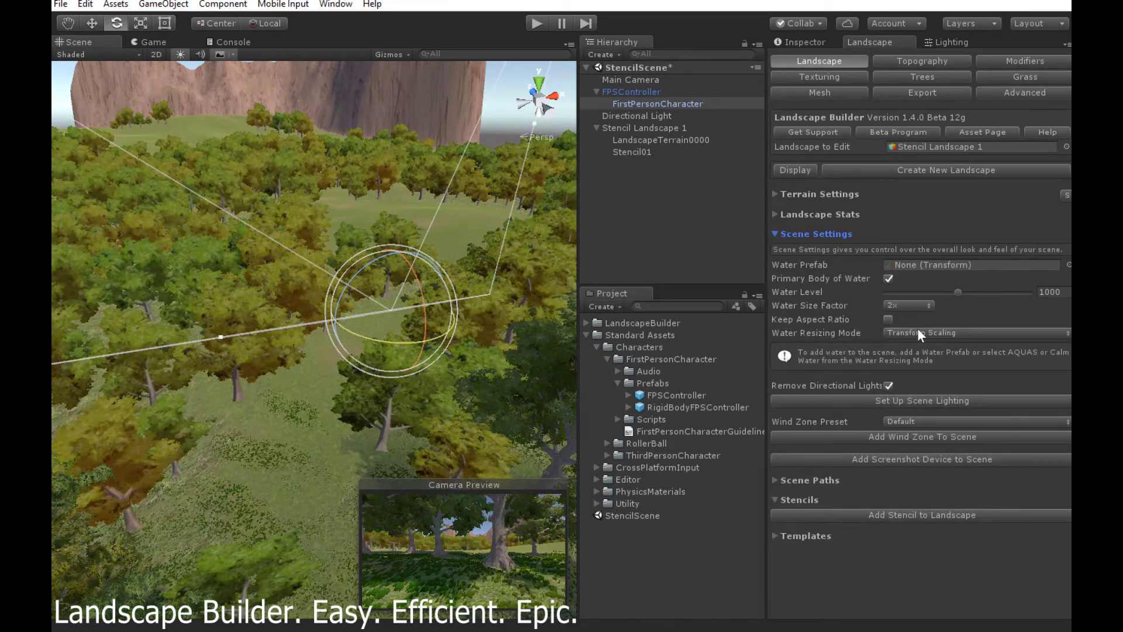
pyautogui.click(908, 403)
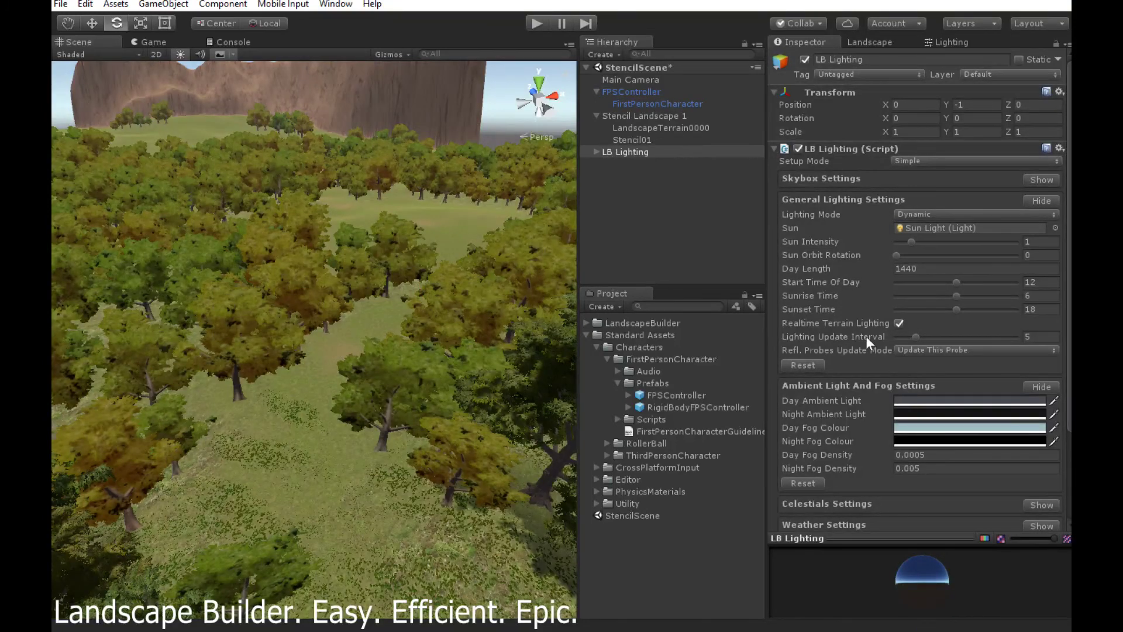
# - Delete the Main Camera from StencilScene
pyautogui.click(626, 81)
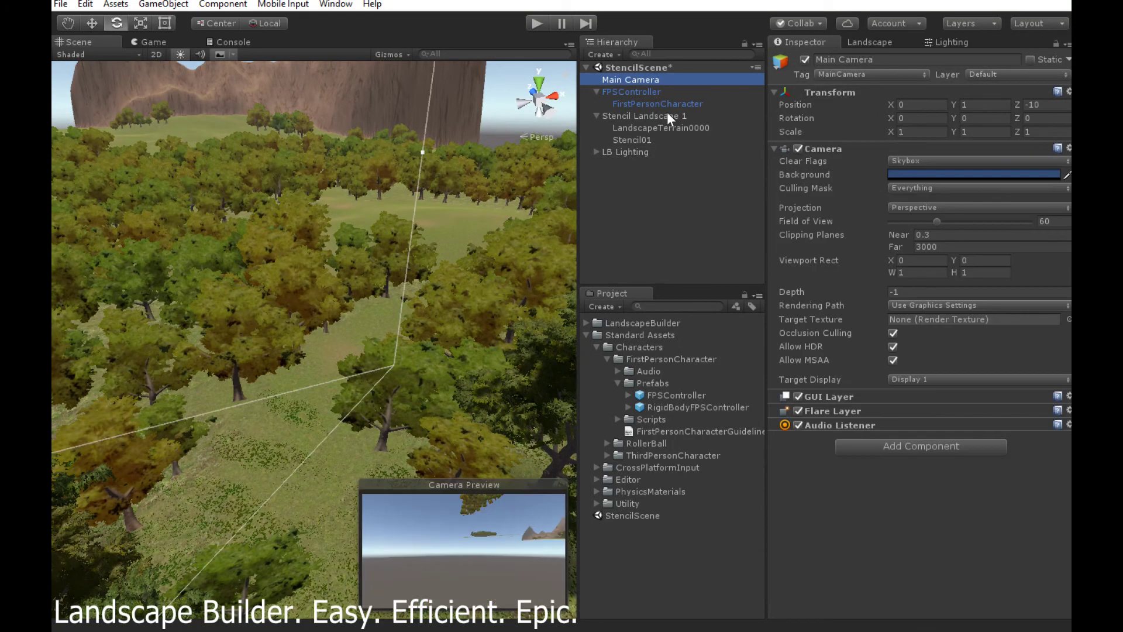
pyautogui.press('Delete')
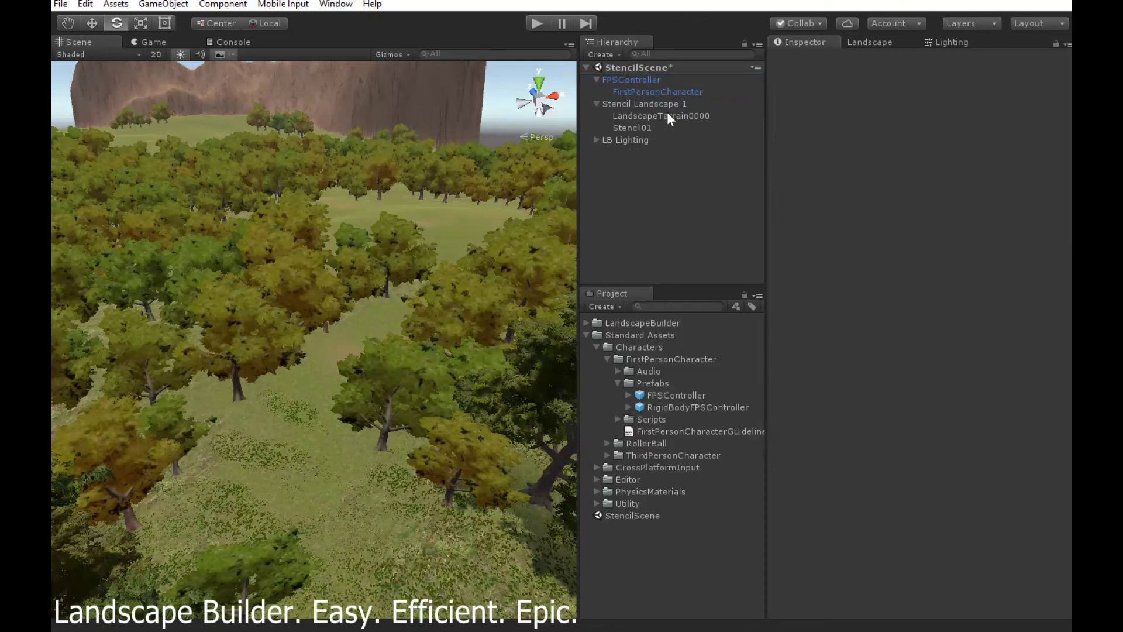
# - Set the LB Lighting object's start time of day to 9 and its day fog density to 0.0002
pyautogui.click(641, 140)
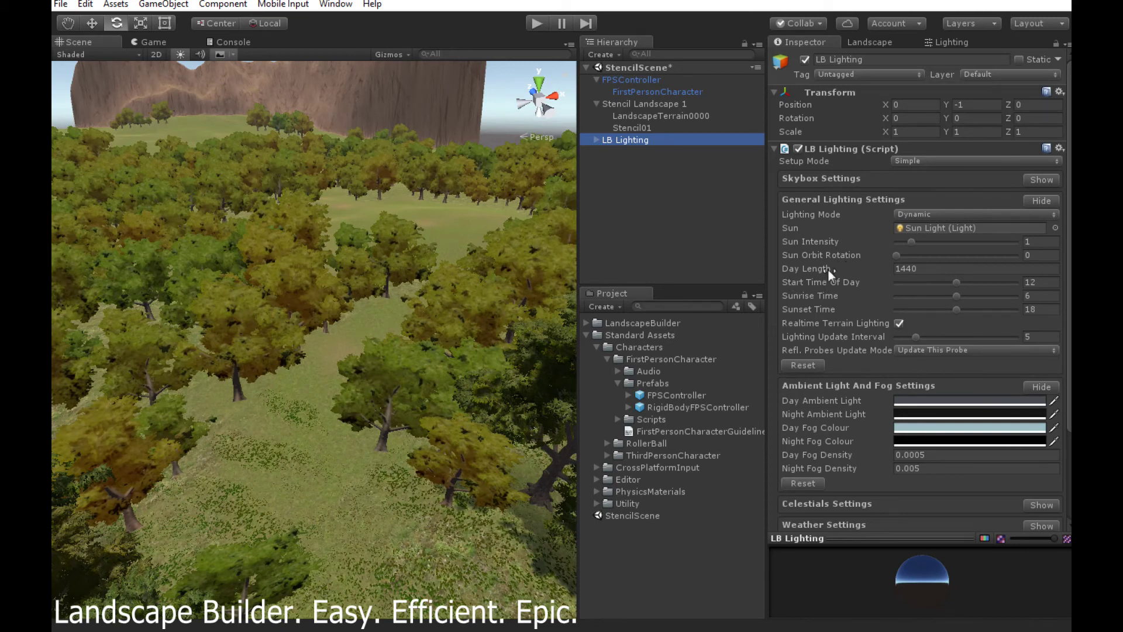
pyautogui.click(1045, 286)
pyautogui.write('9')
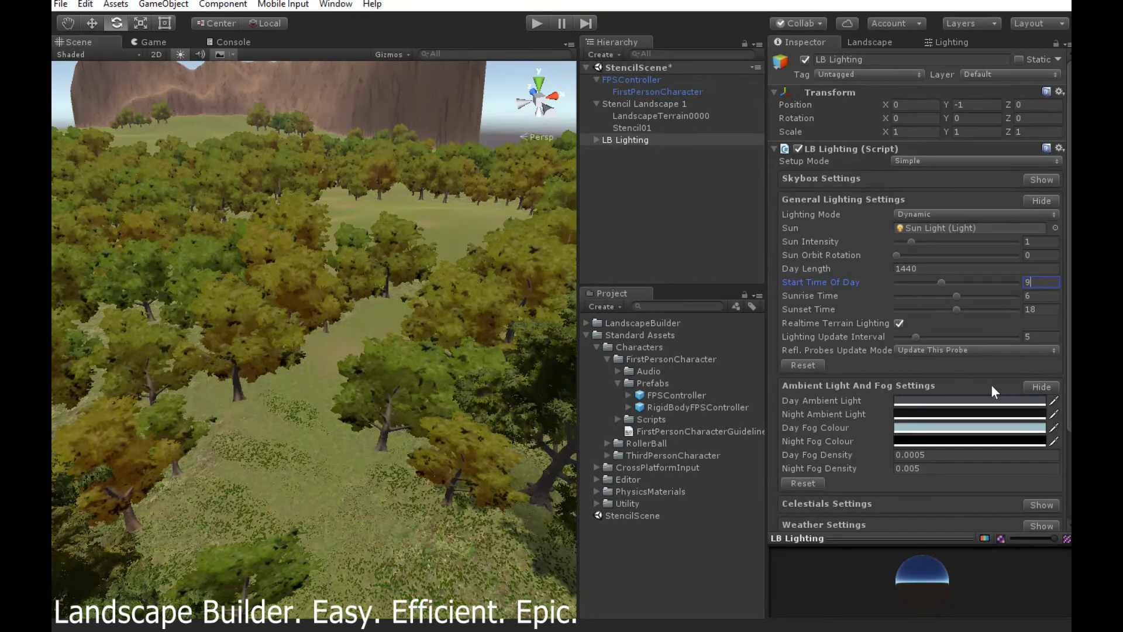
pyautogui.click(939, 454)
pyautogui.click(940, 454)
pyautogui.press('BackSpace')
pyautogui.write('2')
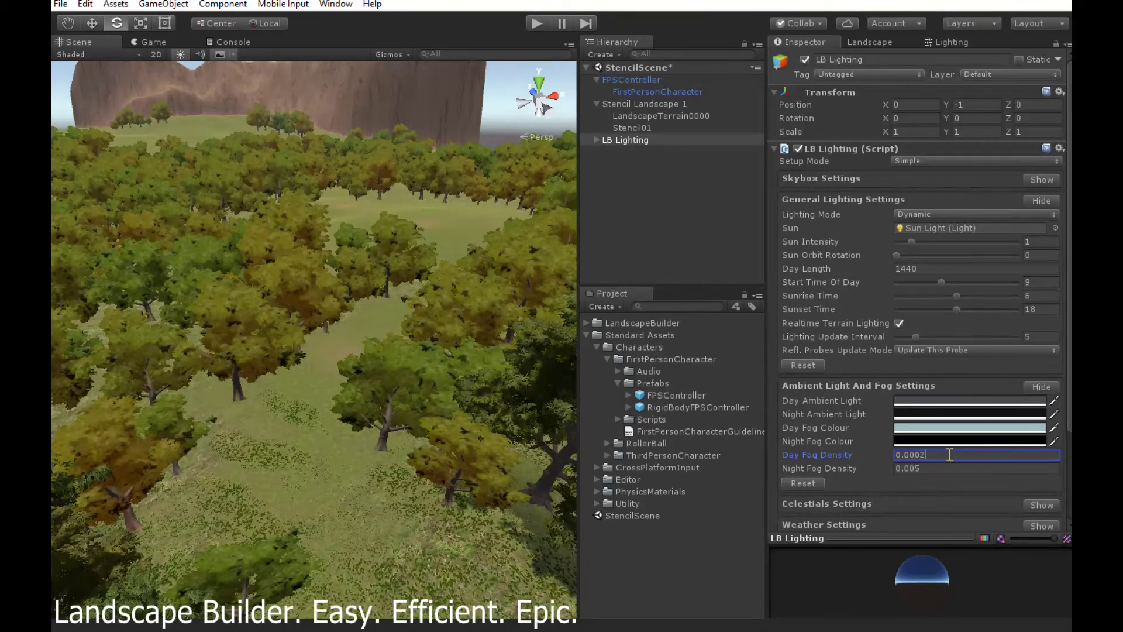
pyautogui.click(1037, 386)
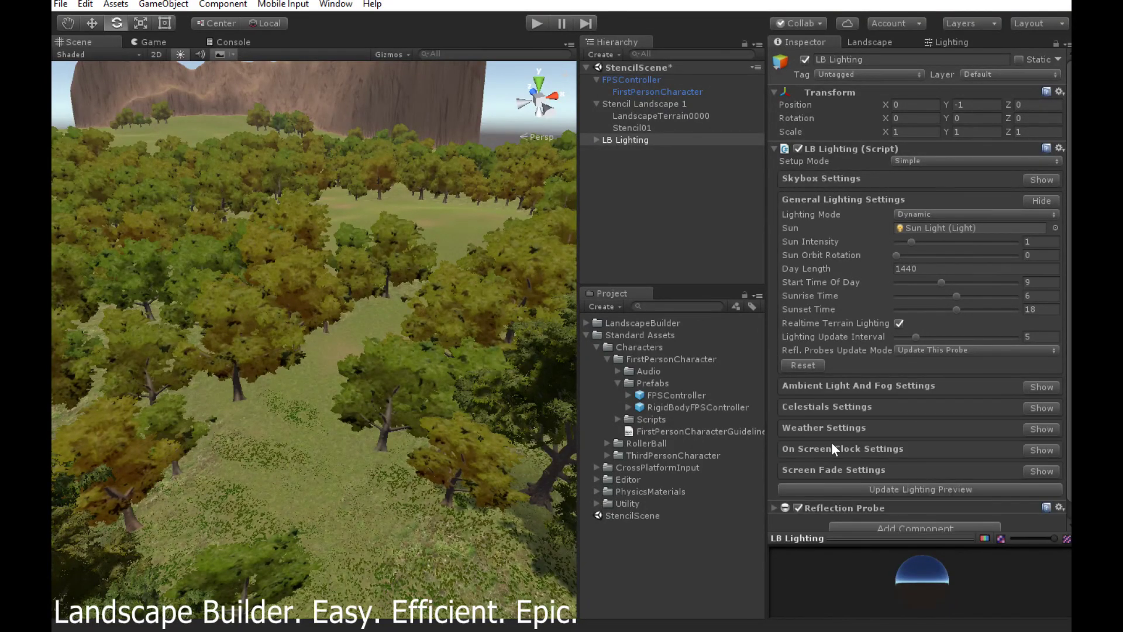
# - Enable weather for LB Lighting, then expand its cloud settings and check which camera is assigned under ImageFX Cameras
pyautogui.click(1030, 429)
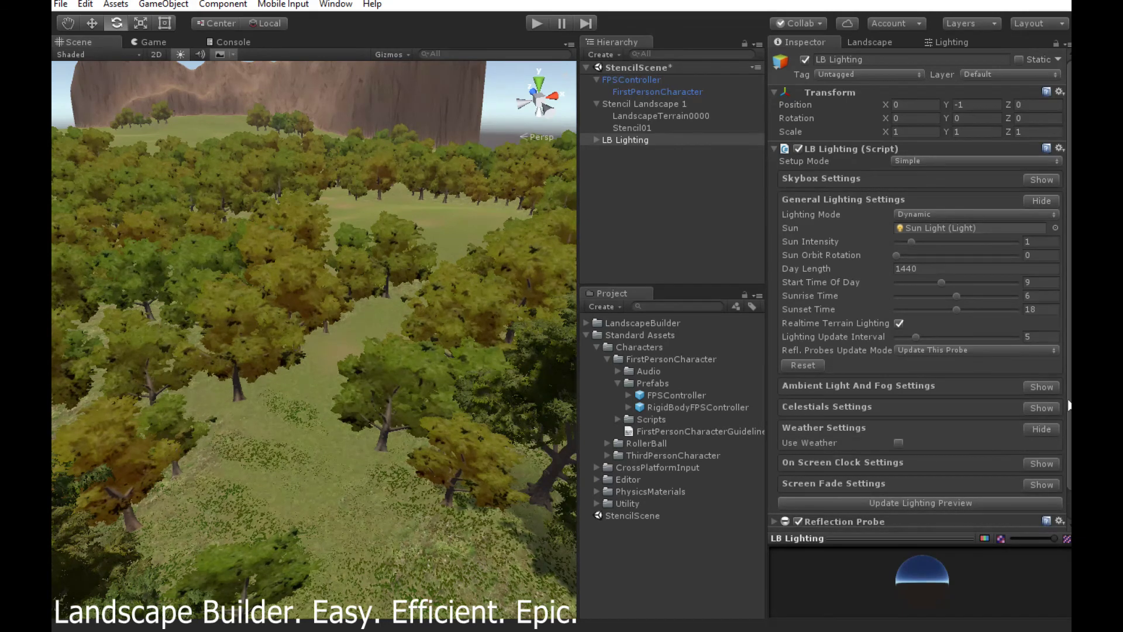
pyautogui.scroll(-3, 1056, 433)
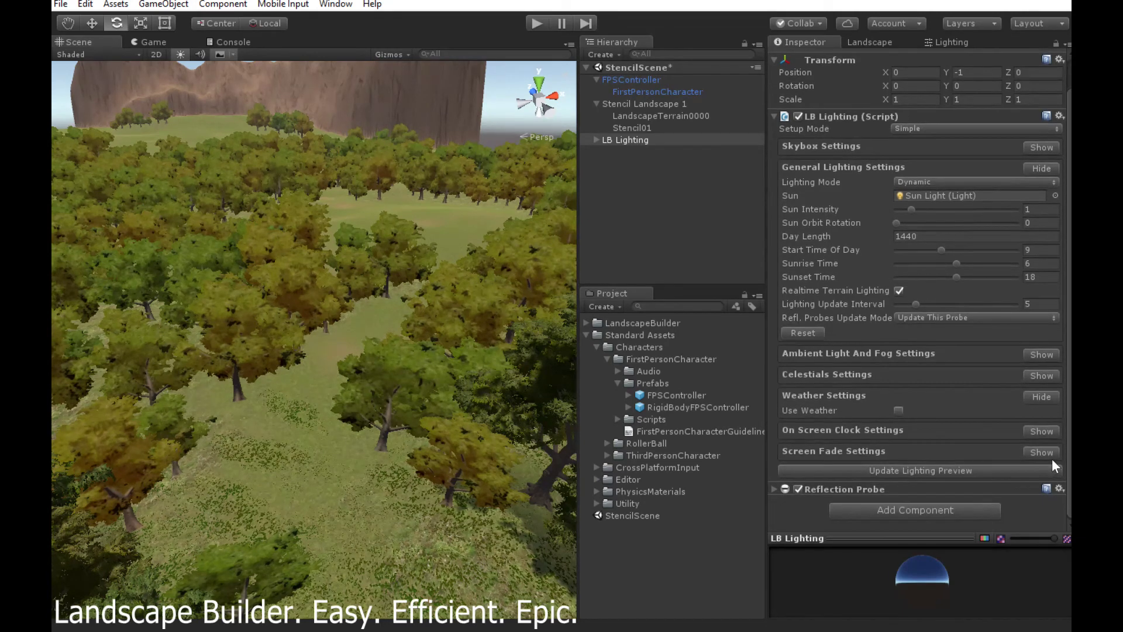
pyautogui.click(900, 410)
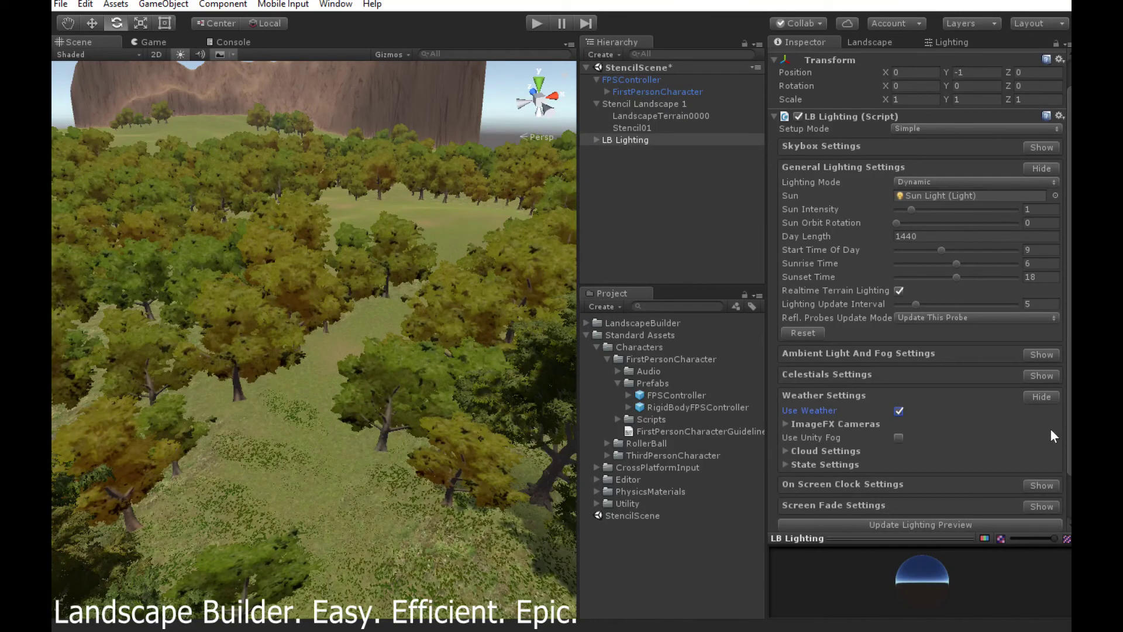
pyautogui.scroll(-5, 1059, 486)
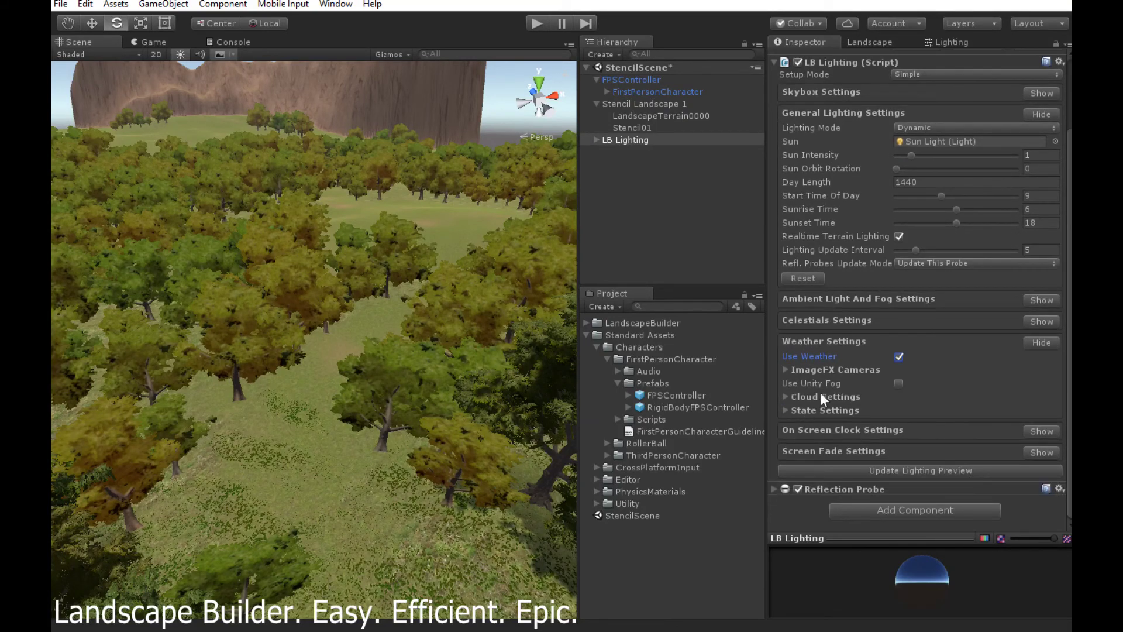
pyautogui.click(786, 397)
pyautogui.click(785, 370)
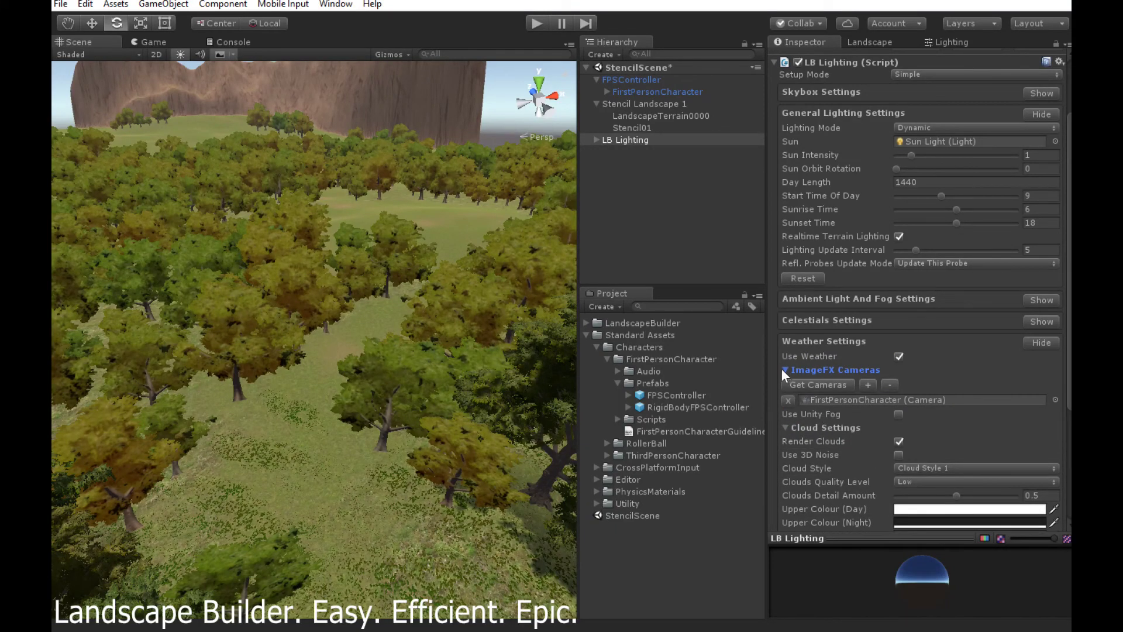
pyautogui.click(784, 370)
pyautogui.moveTo(1070, 408); pyautogui.dragTo(1060, 499)
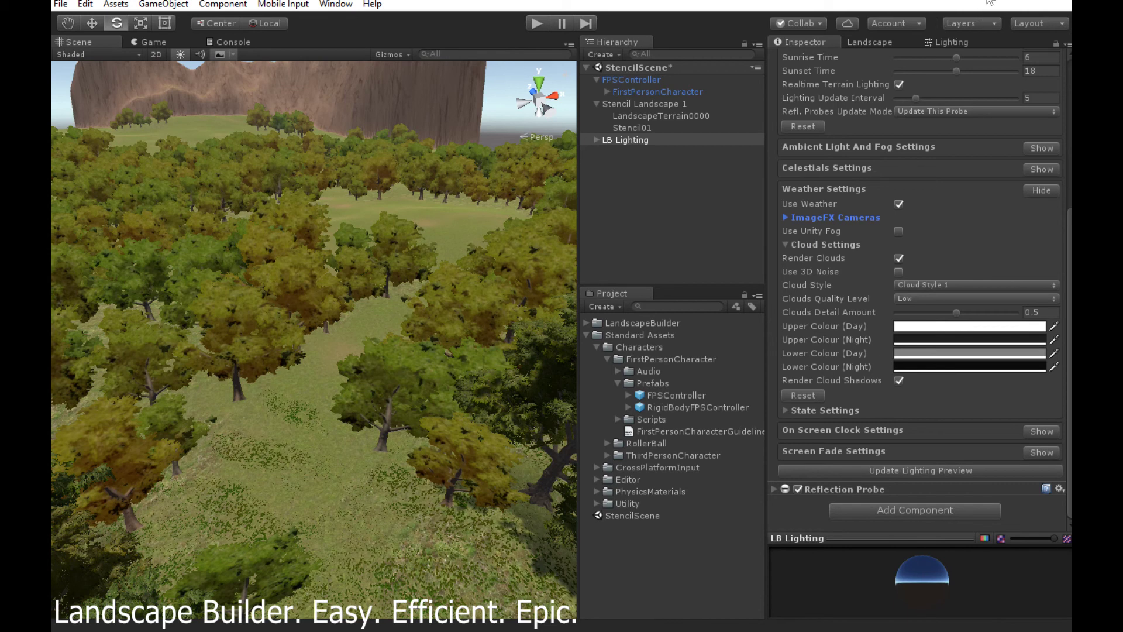
# - Undo the last weather change and turn Use Weather back on
pyautogui.hotkey('ctrl', 'z')
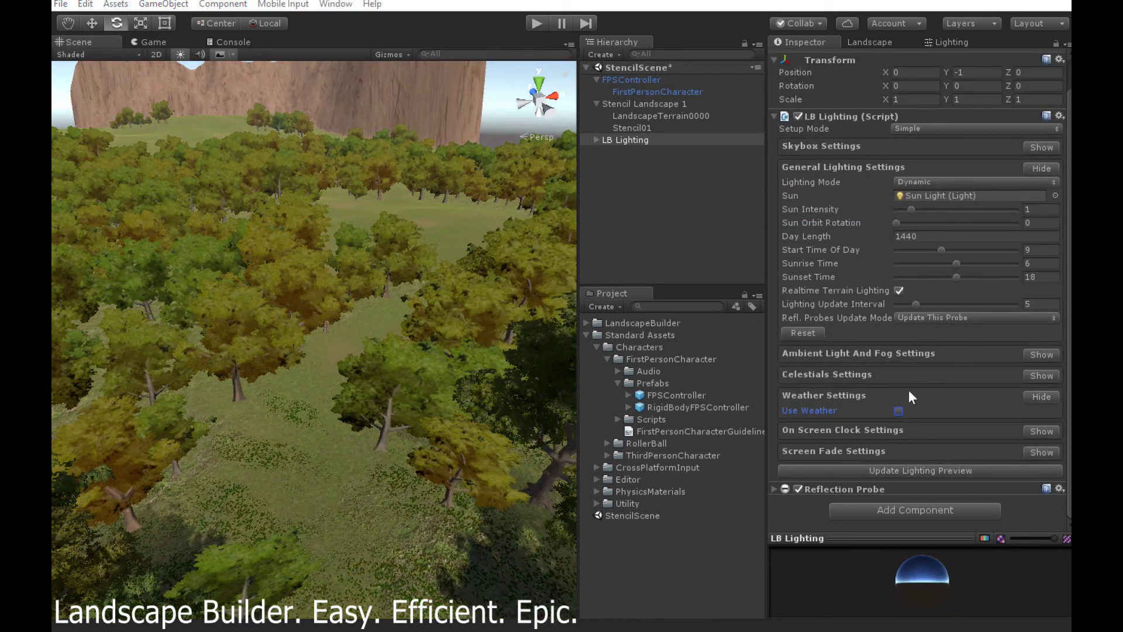
pyautogui.click(899, 411)
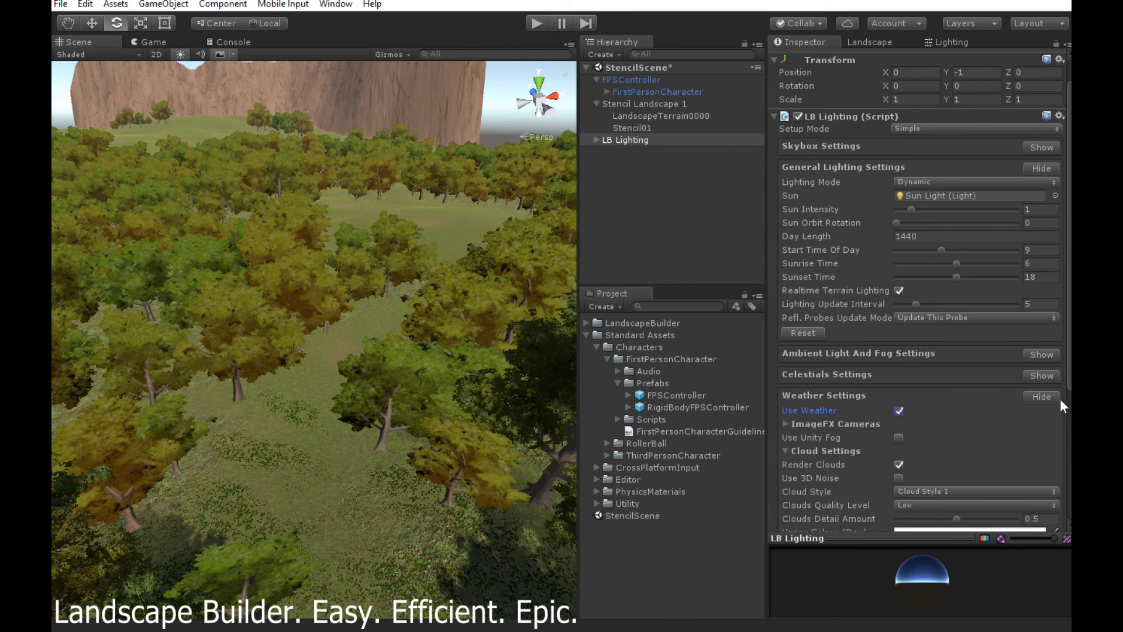
# - Update the lighting preview with weather enabled and check the result from the first-person camera in the Game view
pyautogui.scroll(-10, 1068, 391)
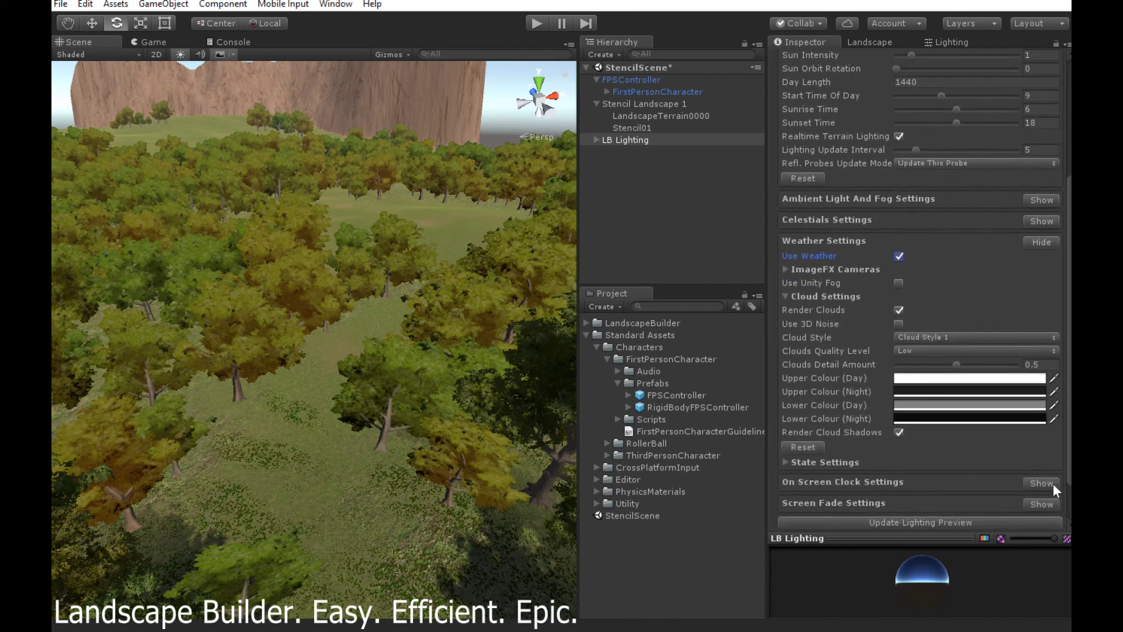
pyautogui.scroll(-1, 1047, 504)
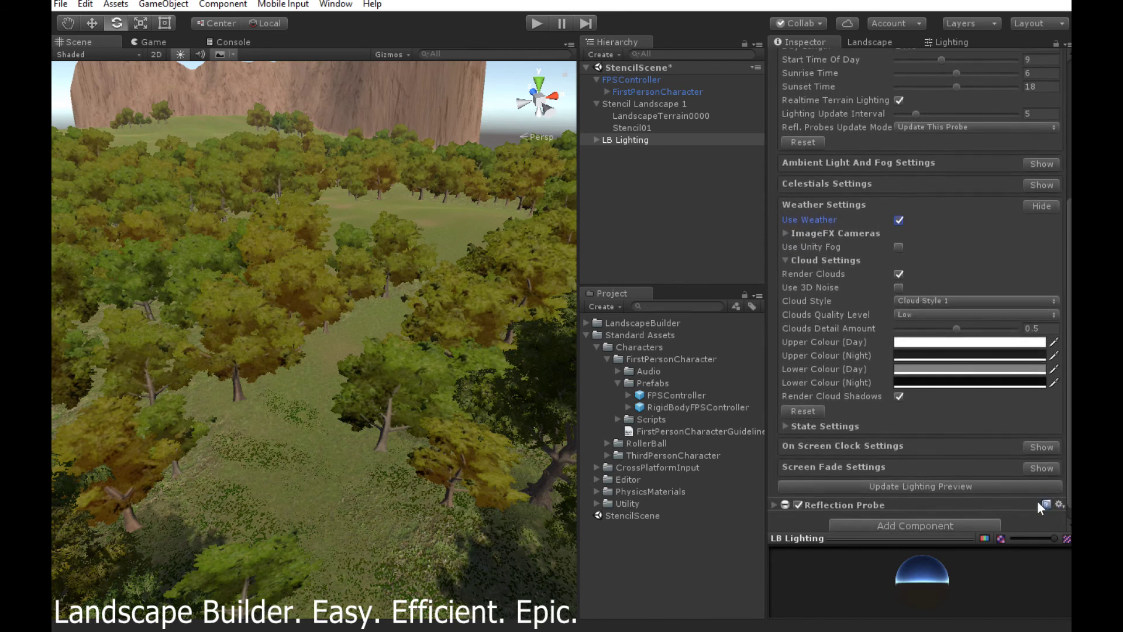
pyautogui.click(928, 487)
pyautogui.click(154, 42)
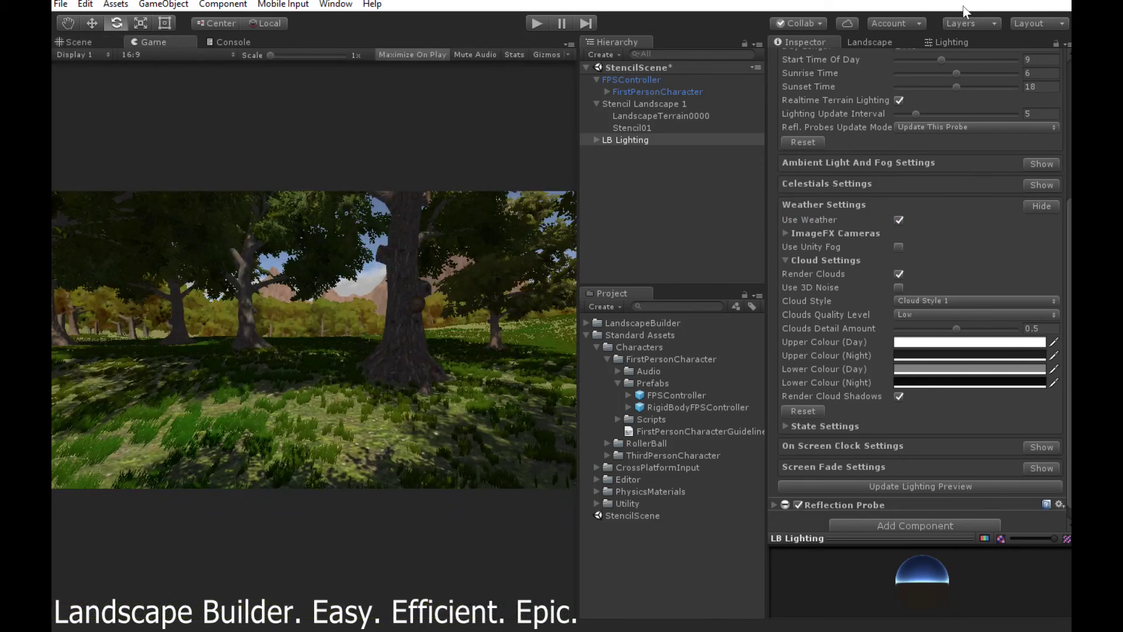
pyautogui.click(79, 42)
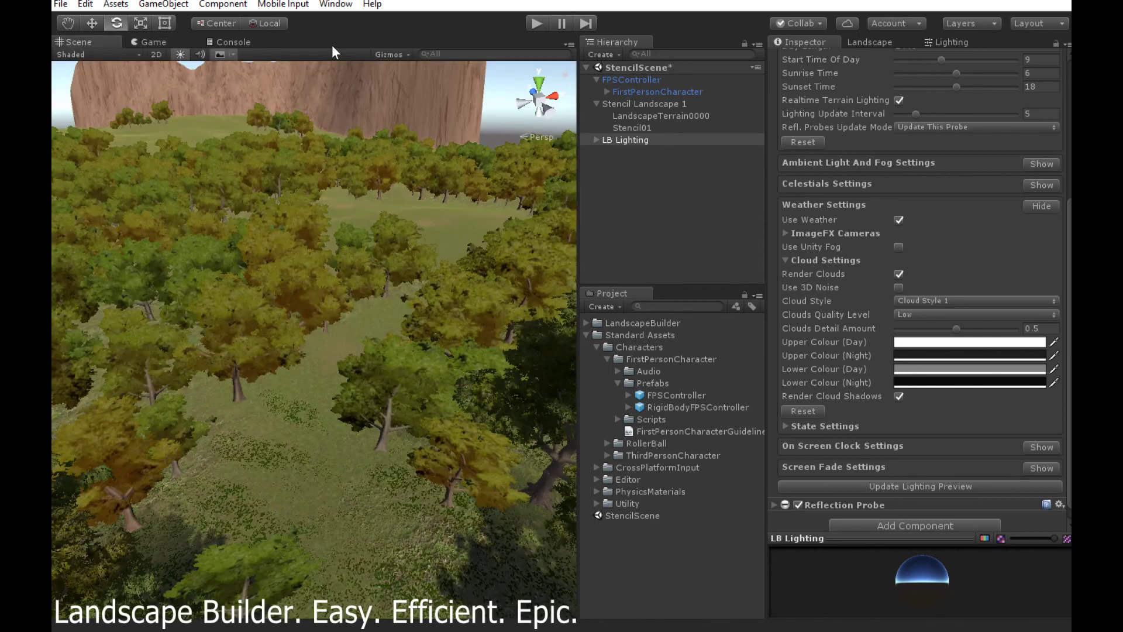
# - Save the scene and start Play mode
pyautogui.click(61, 4)
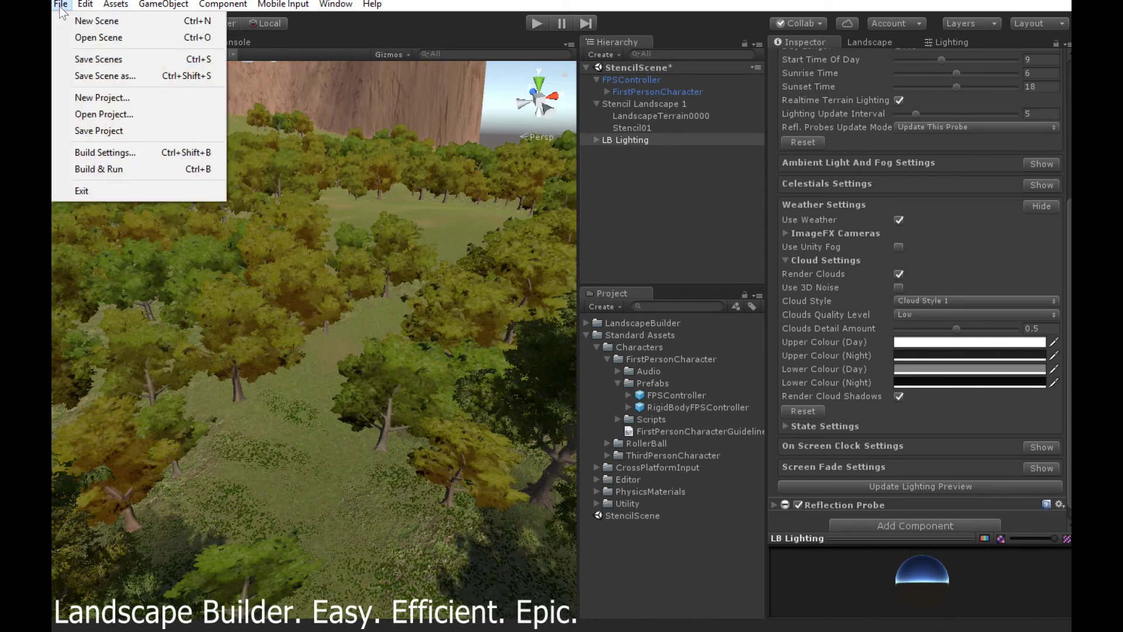
pyautogui.click(98, 60)
pyautogui.click(537, 23)
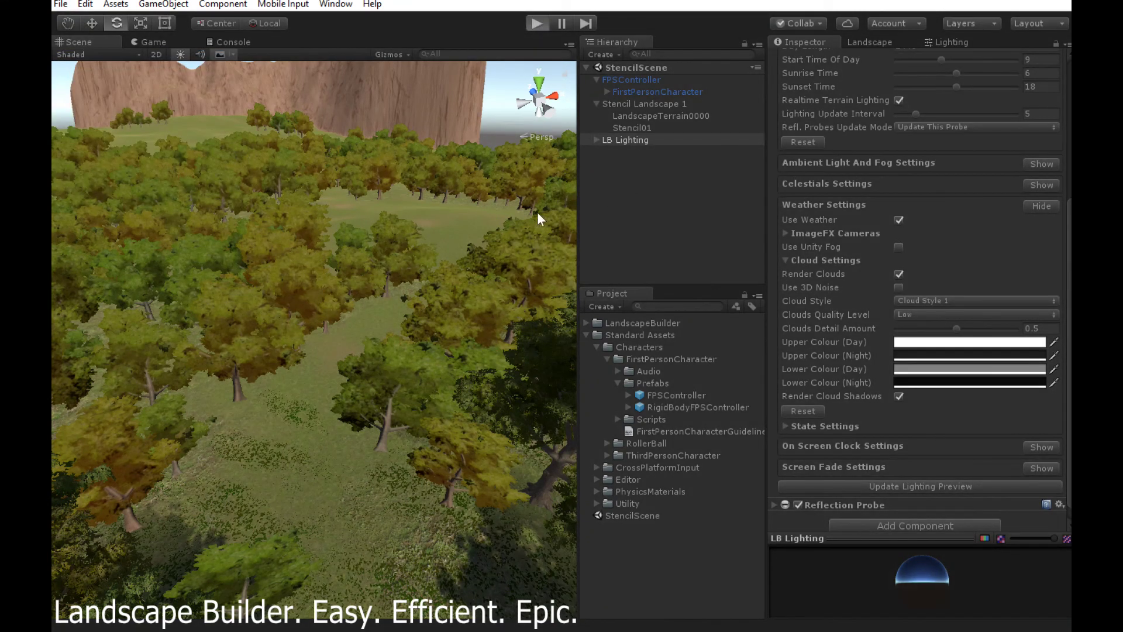